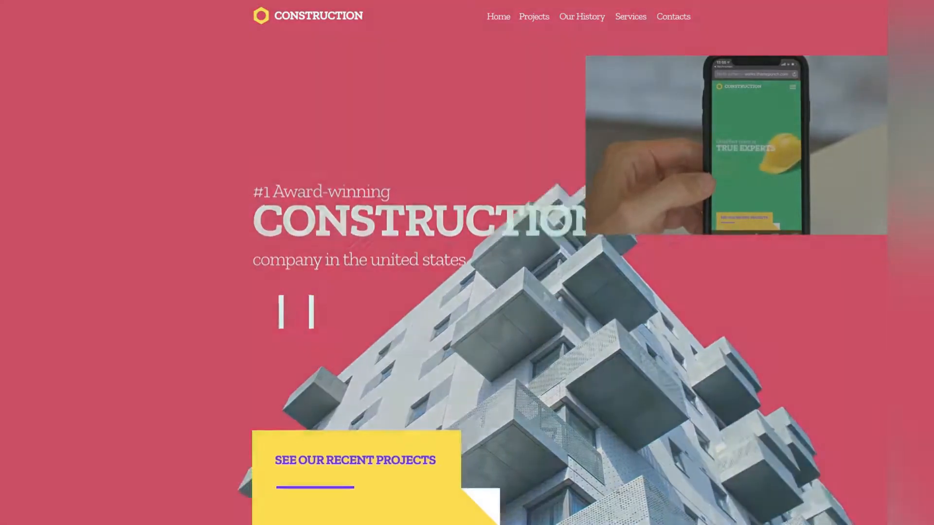
# Step: Look through the Construction demo page from its hero slider past the project categories to the Our History section
pyautogui.scroll(-7, 467, 263)
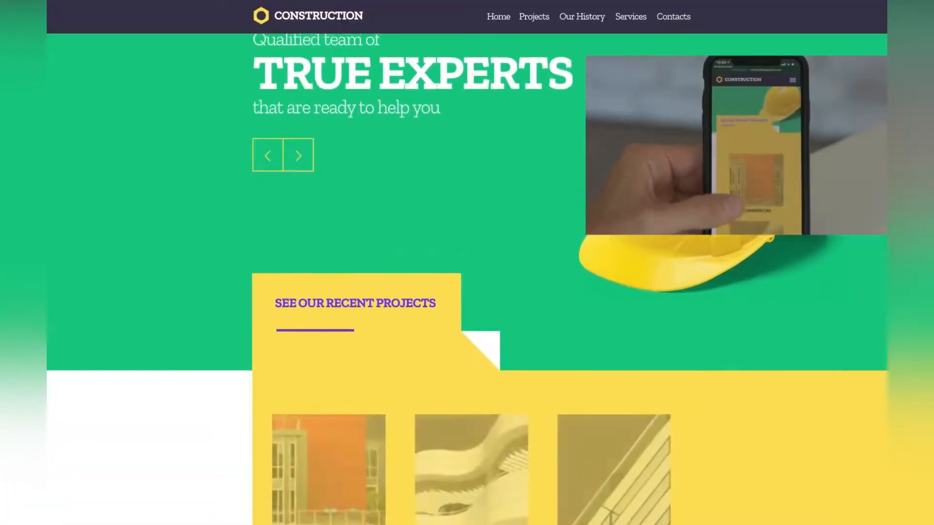
pyautogui.scroll(-5, 467, 262)
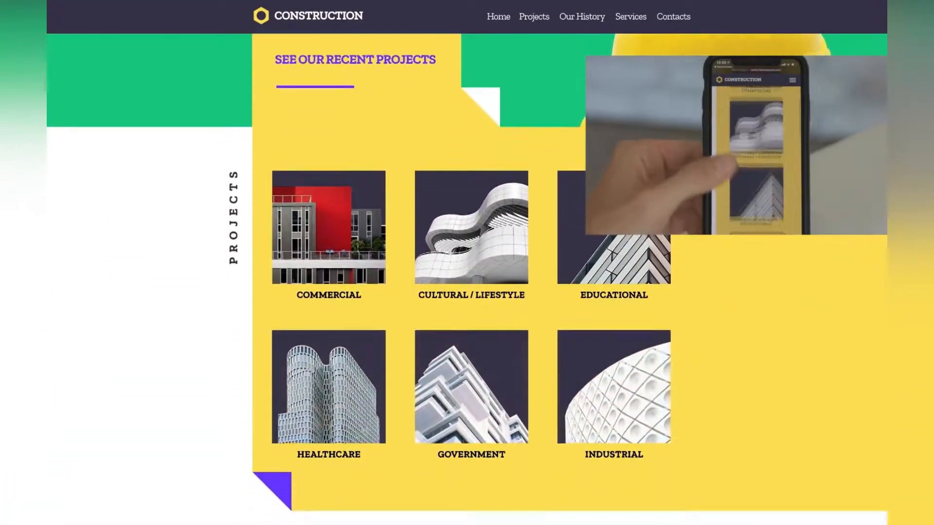
pyautogui.scroll(-5, 467, 262)
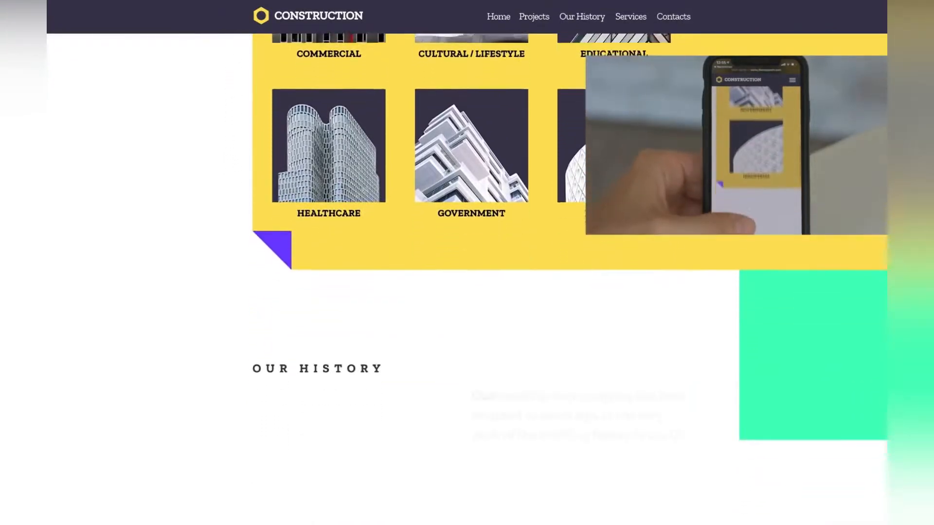
pyautogui.scroll(-5, 467, 263)
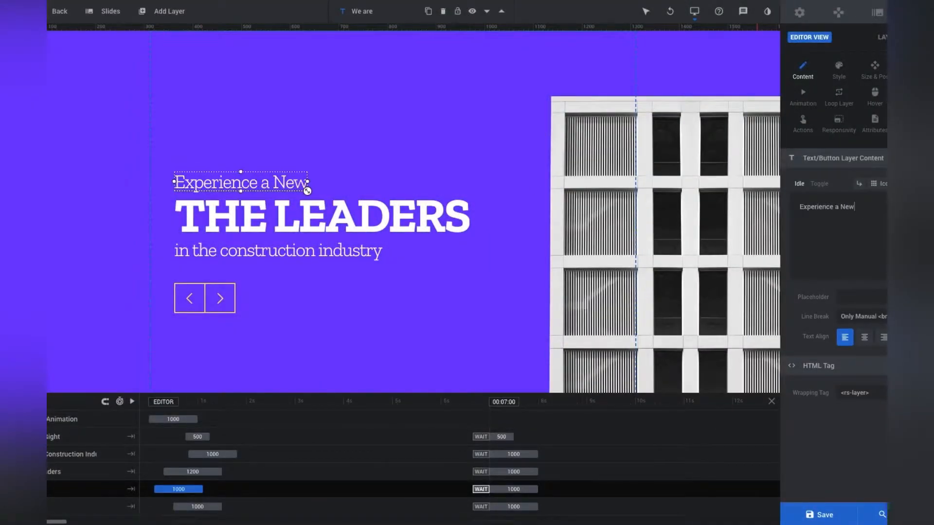
# Step: Change the slide's headline text to "AUDITORY" and the line below it to "Extravaganza!"
pyautogui.click(455, 216)
pyautogui.click(882, 229)
pyautogui.hotkey('ctrl', 'a')
pyautogui.write('AUDITOR')
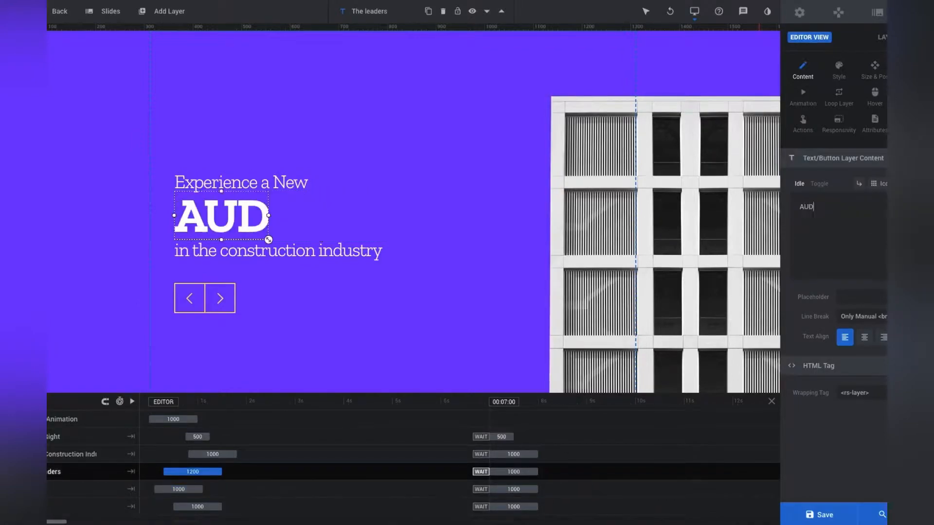
pyautogui.click(354, 252)
pyautogui.hotkey('ctrl', 'a')
pyautogui.write('Ex')
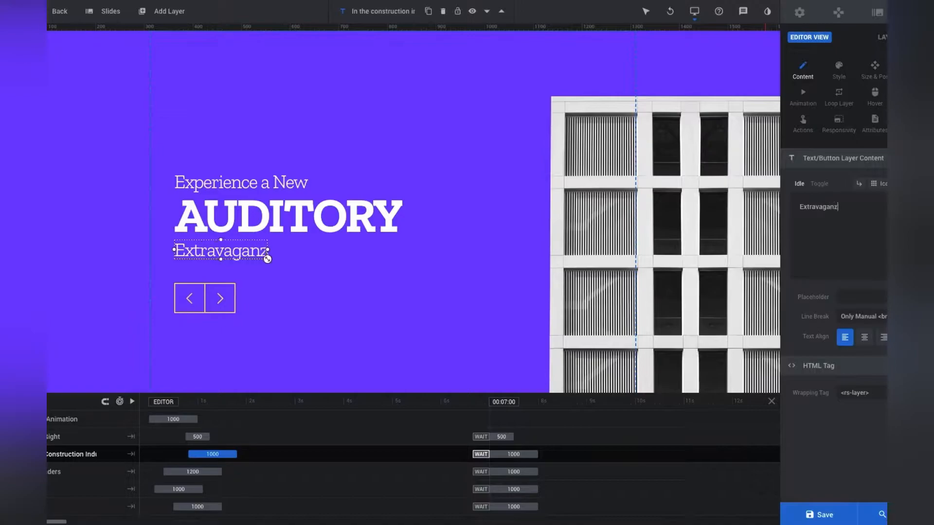
pyautogui.click(343, 300)
# Step: Replace the slide's building image with the Headphones object from the object library, using size O
pyautogui.click(632, 234)
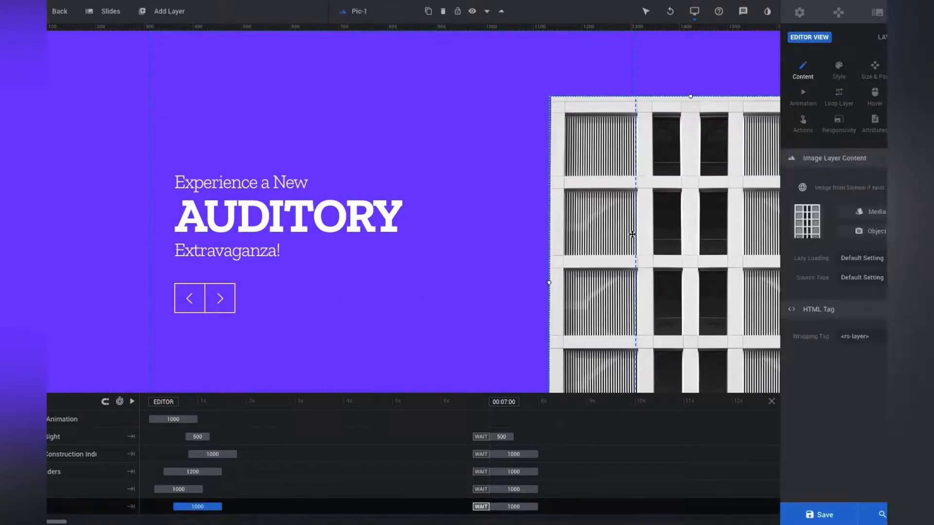
pyautogui.click(868, 230)
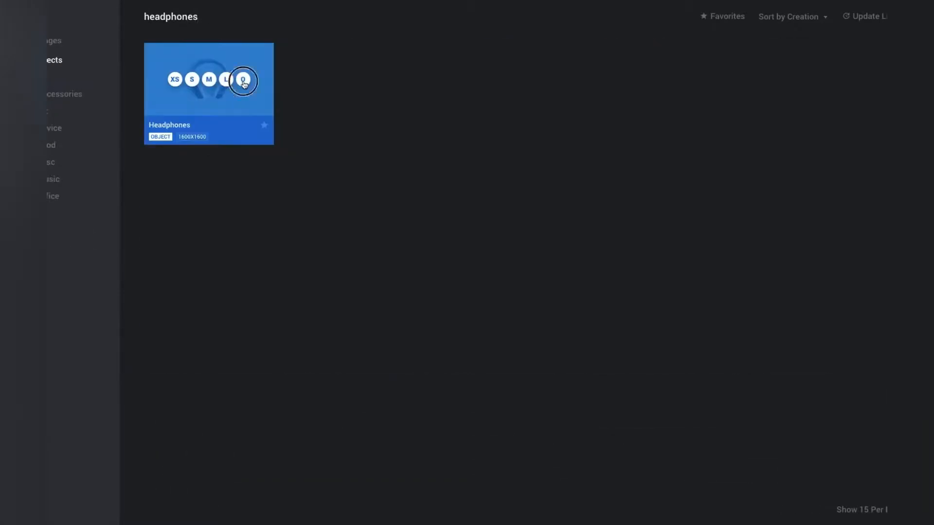
pyautogui.click(243, 80)
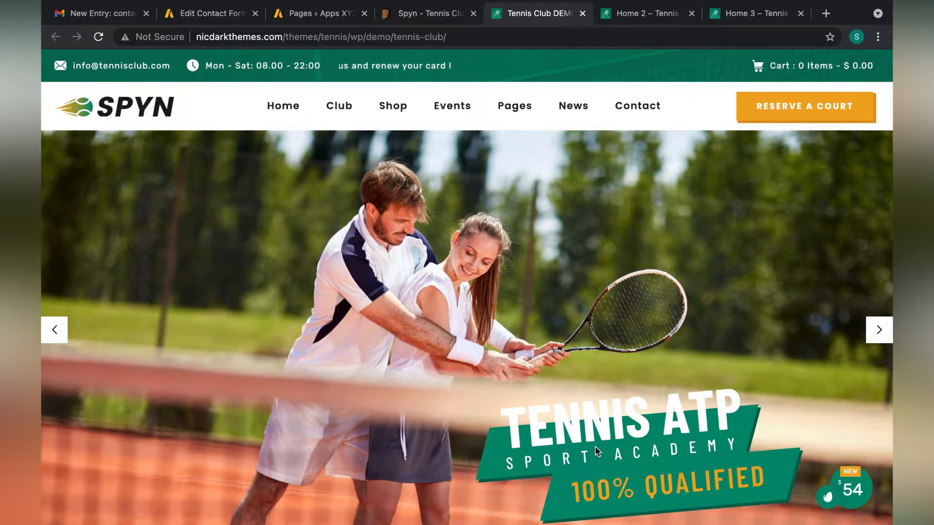
# Step: Preview the hero slider's slides on the Tennis Club demo homepage and on its Home 2 page
pyautogui.scroll(-1, 594, 445)
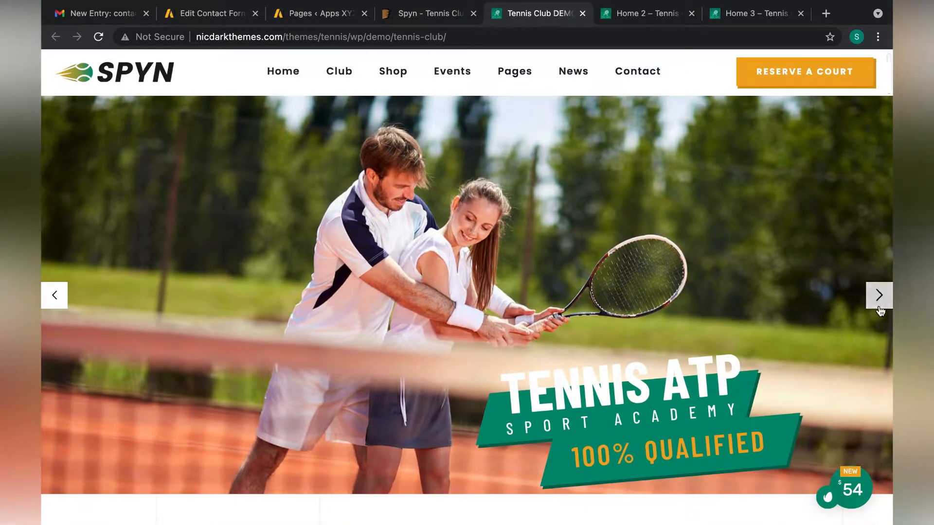
pyautogui.click(879, 301)
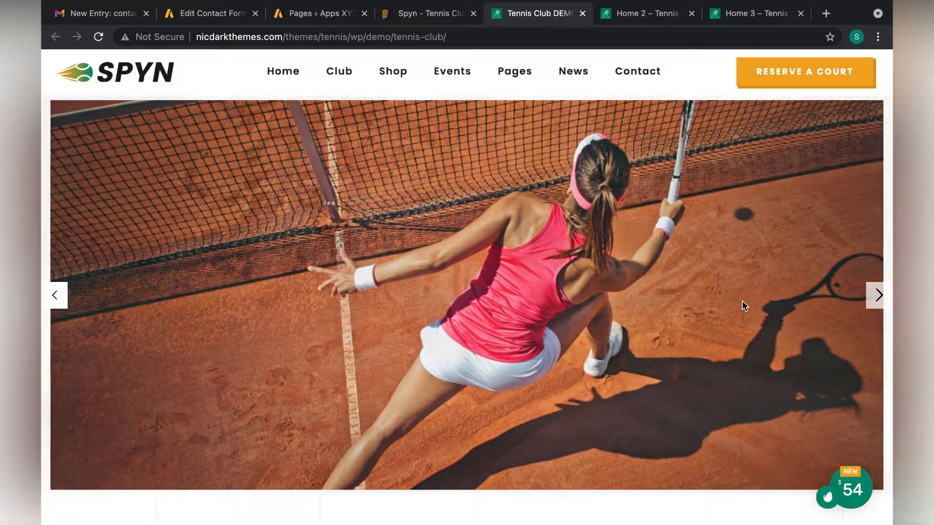
pyautogui.scroll(-3, 859, 200)
pyautogui.click(656, 11)
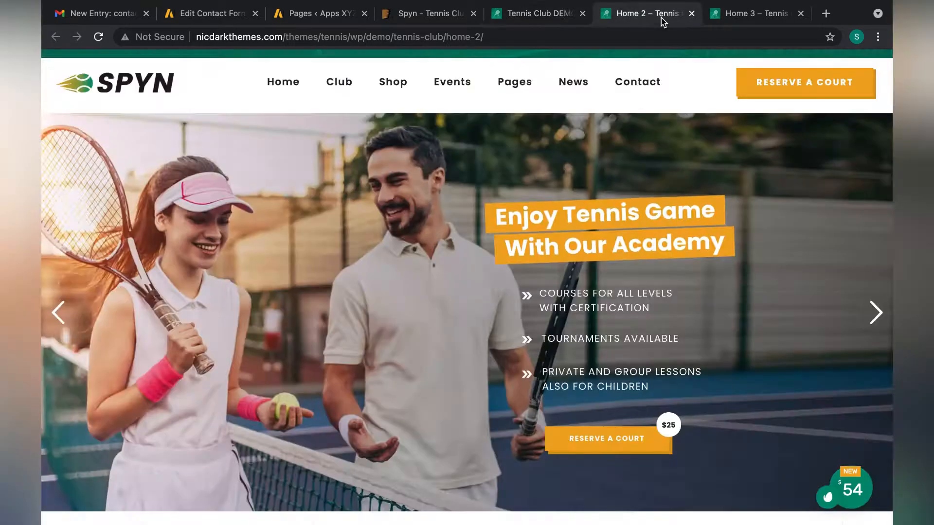
pyautogui.click(876, 314)
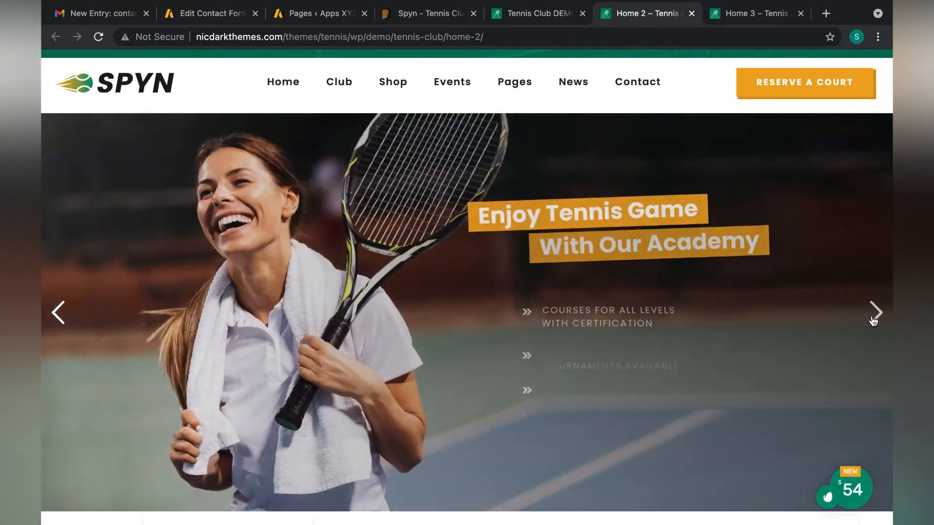
pyautogui.click(874, 320)
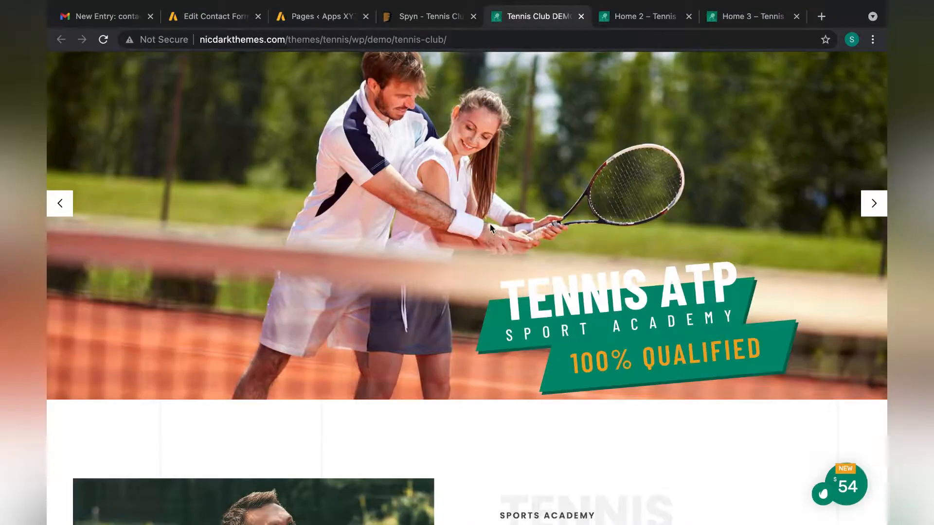
# Step: Switch to the Apps XYZ WordPress admin and open the page for adding new plugins
pyautogui.click(215, 17)
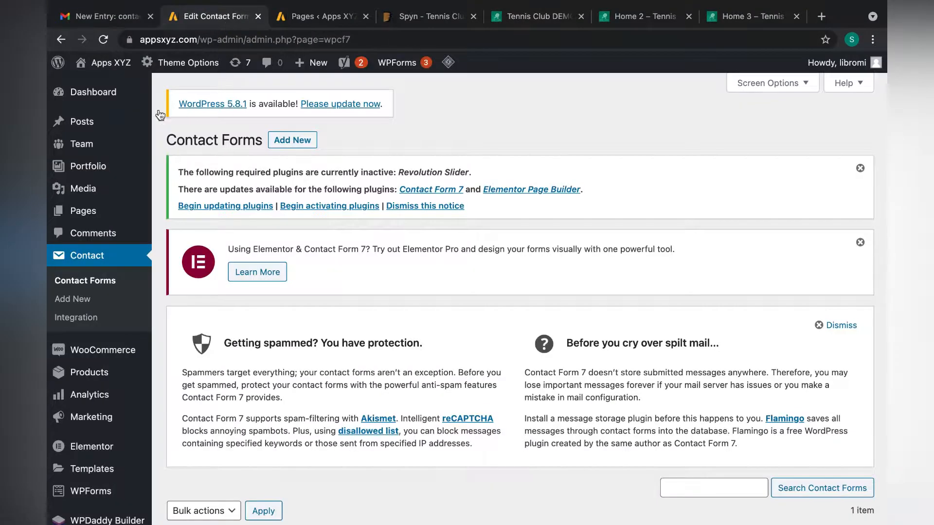
pyautogui.scroll(-3, 111, 228)
pyautogui.moveTo(113, 237)
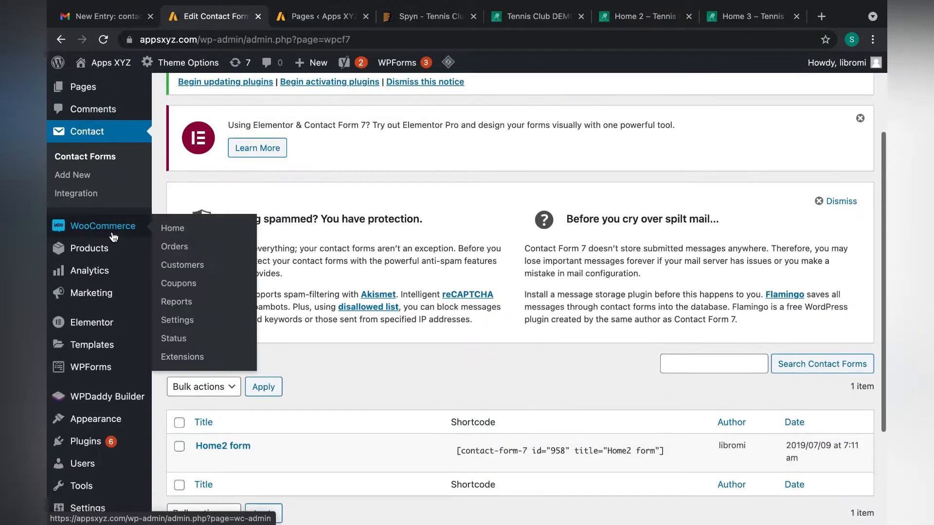
pyautogui.scroll(-2, 114, 237)
pyautogui.moveTo(120, 357)
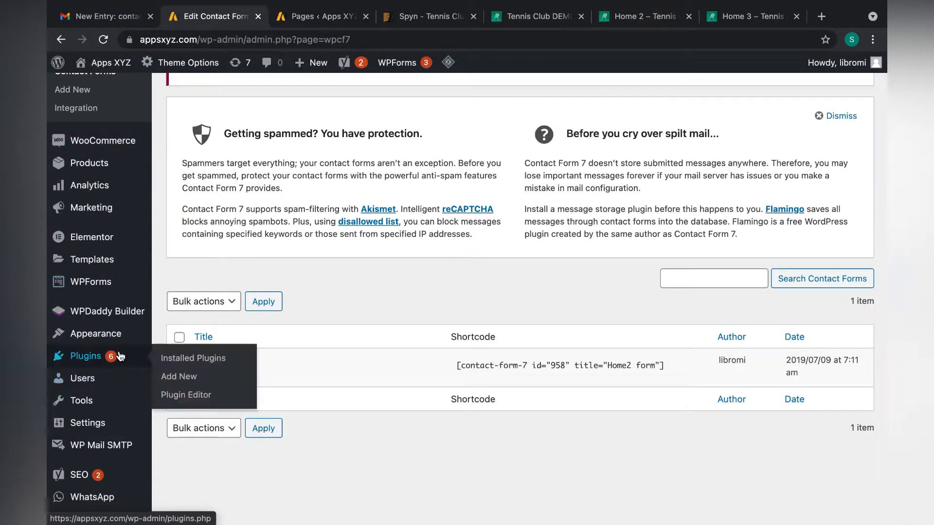
pyautogui.click(179, 379)
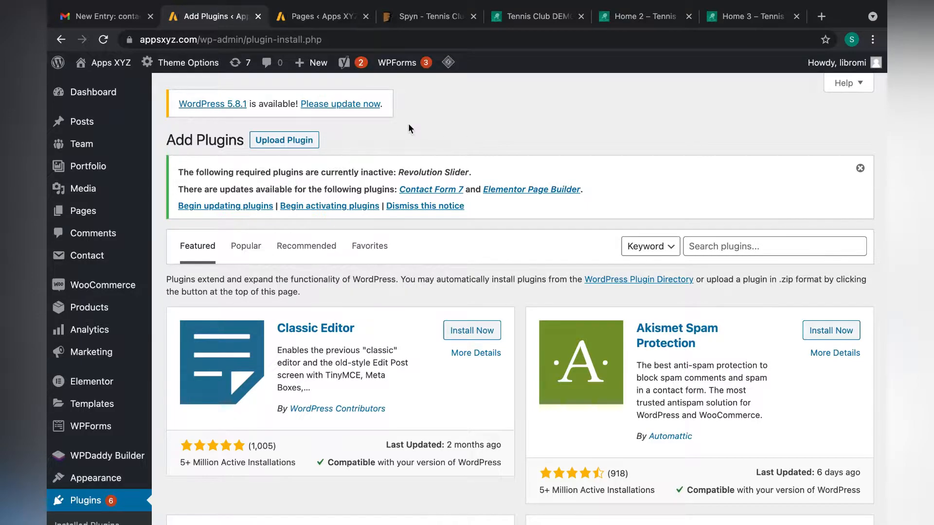
# Step: Upload revslider.zip from the Desktop, install it as a plugin and activate it
pyautogui.click(299, 143)
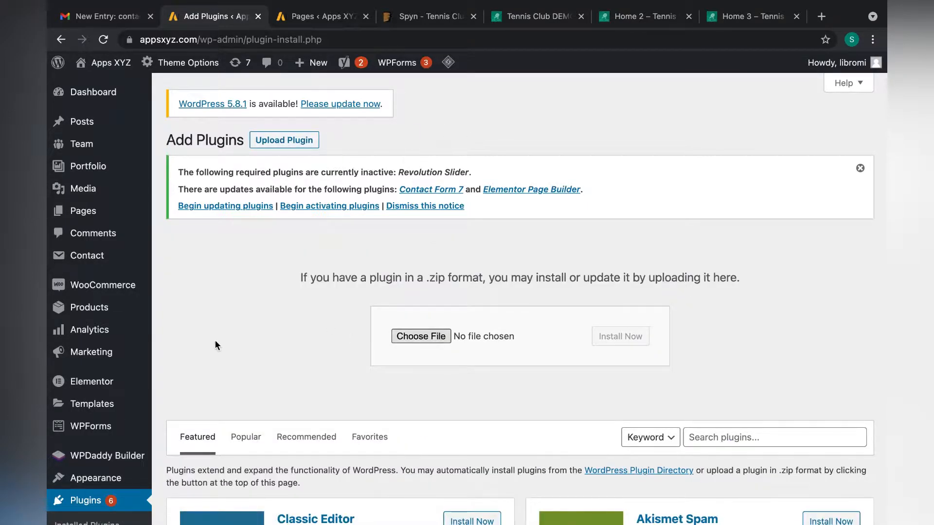
pyautogui.scroll(-3, 513, 268)
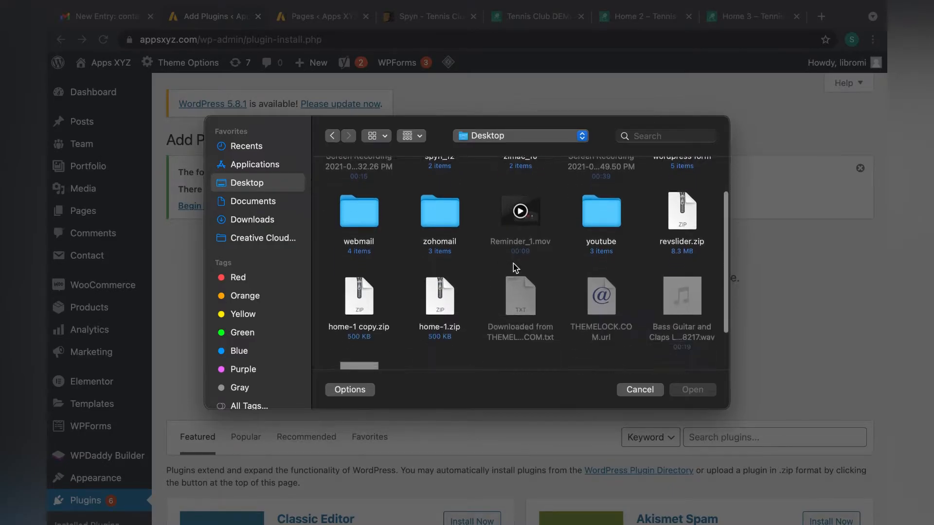
pyautogui.doubleClick(679, 209)
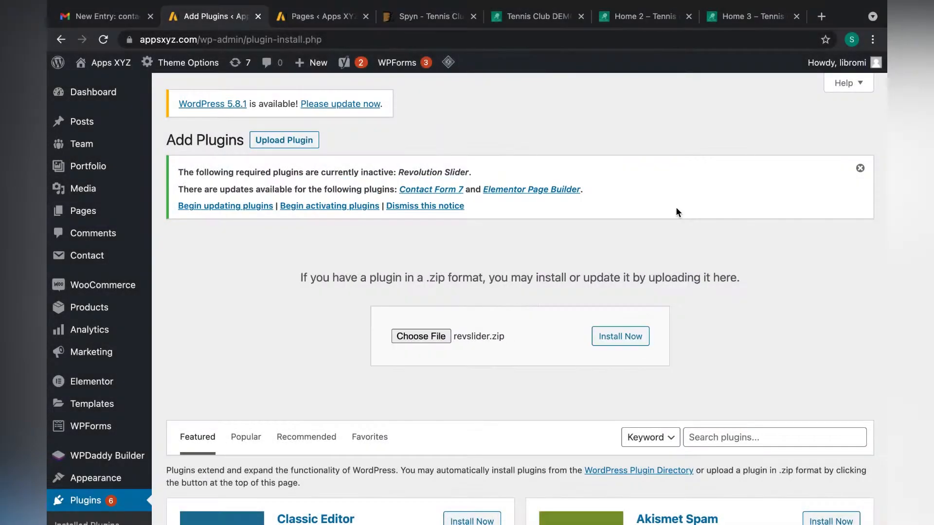
pyautogui.click(618, 340)
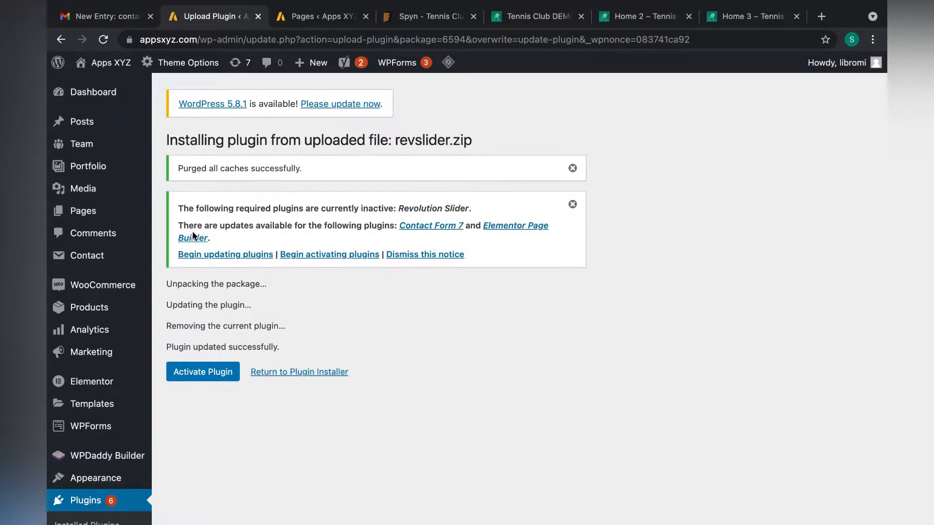
pyautogui.click(216, 374)
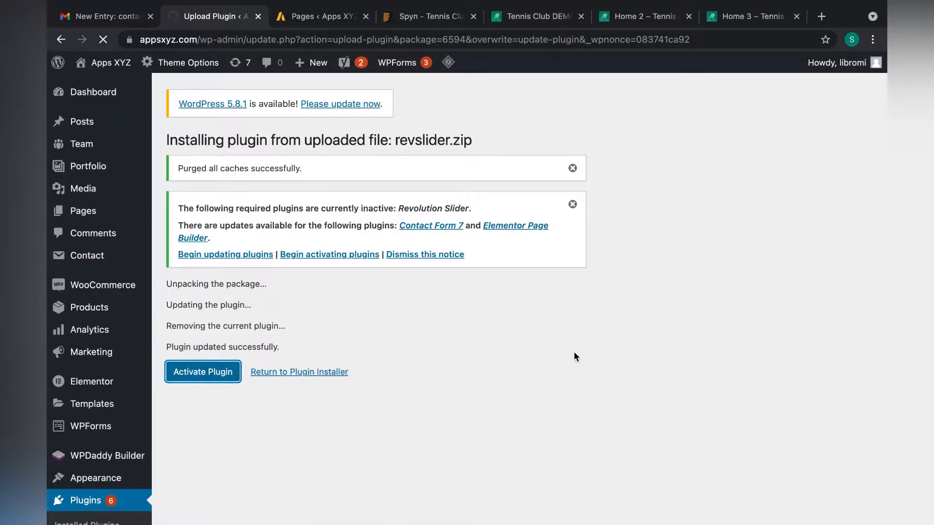
# Step: Open the Slider Revolution dashboard and review its options for creating or importing modules
pyautogui.scroll(-10, 87, 363)
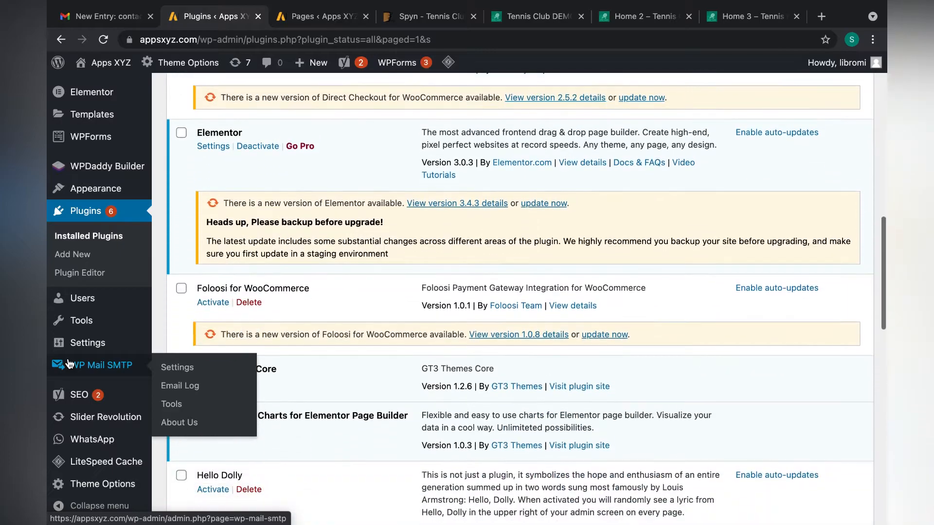
pyautogui.click(94, 420)
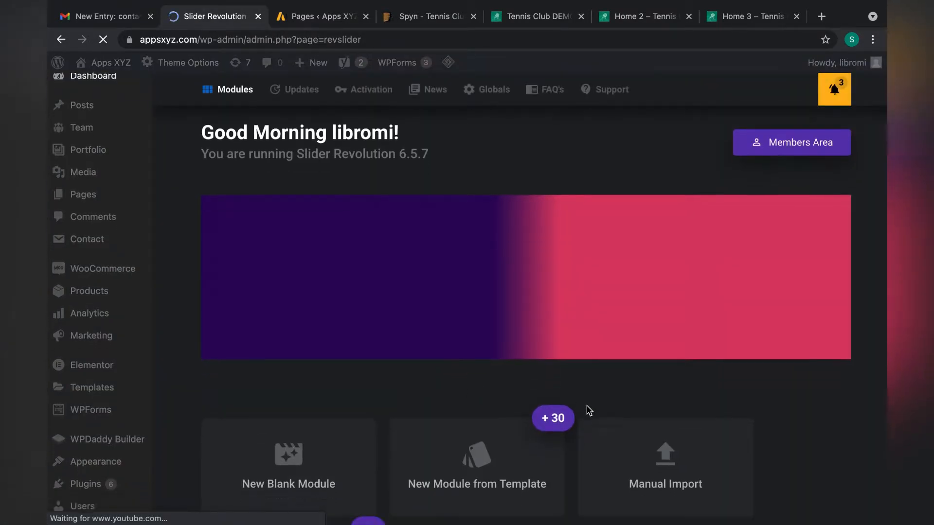
pyautogui.scroll(-3, 598, 407)
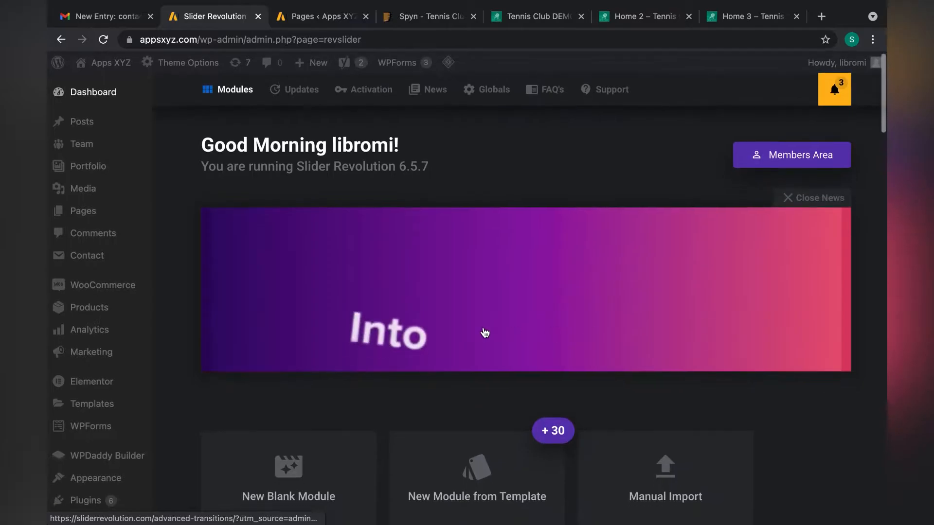
pyautogui.scroll(-5, 282, 275)
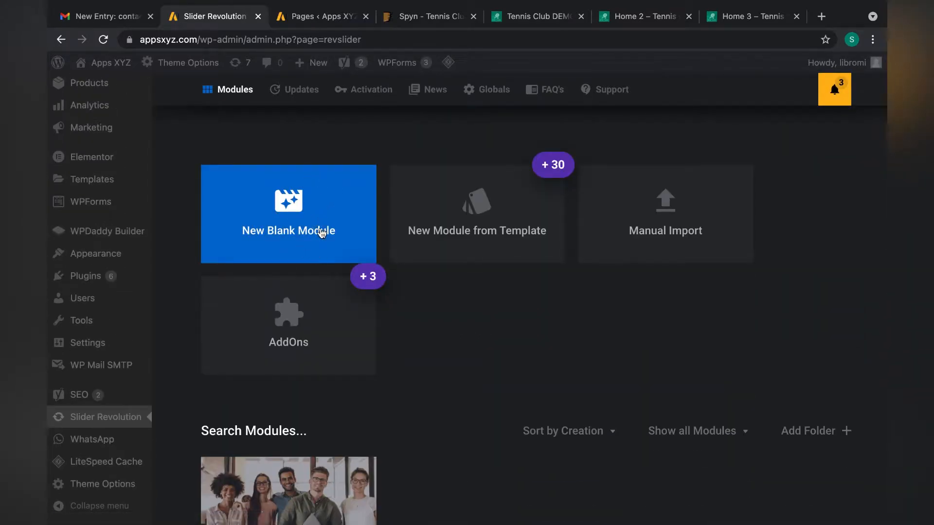
pyautogui.scroll(4, 753, 375)
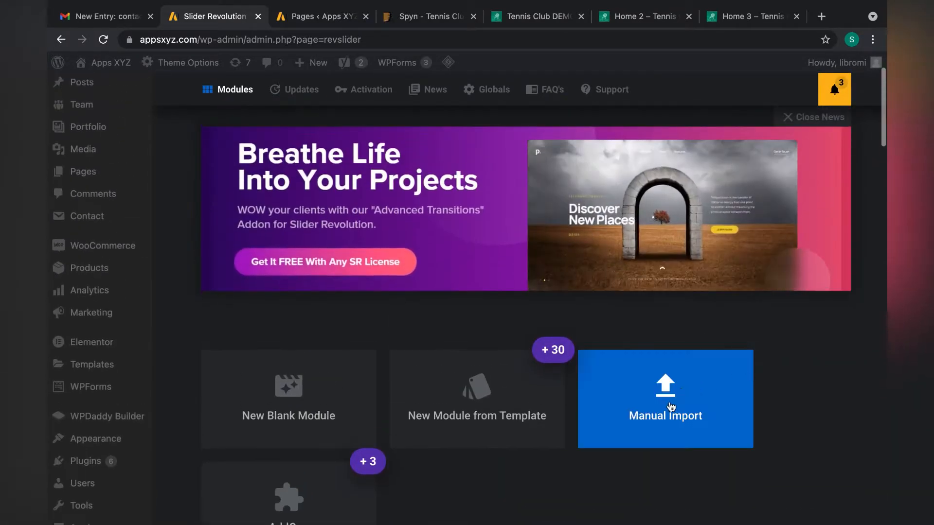
pyautogui.scroll(3, 713, 397)
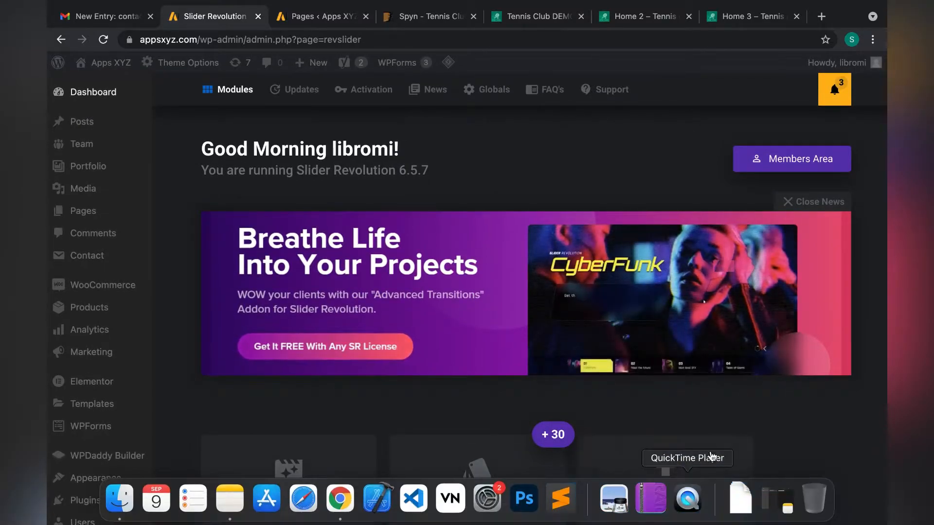
# Step: Manually import the slider module file home-1.zip from the Desktop
pyautogui.scroll(-1, 746, 415)
pyautogui.scroll(-5, 746, 415)
pyautogui.click(681, 222)
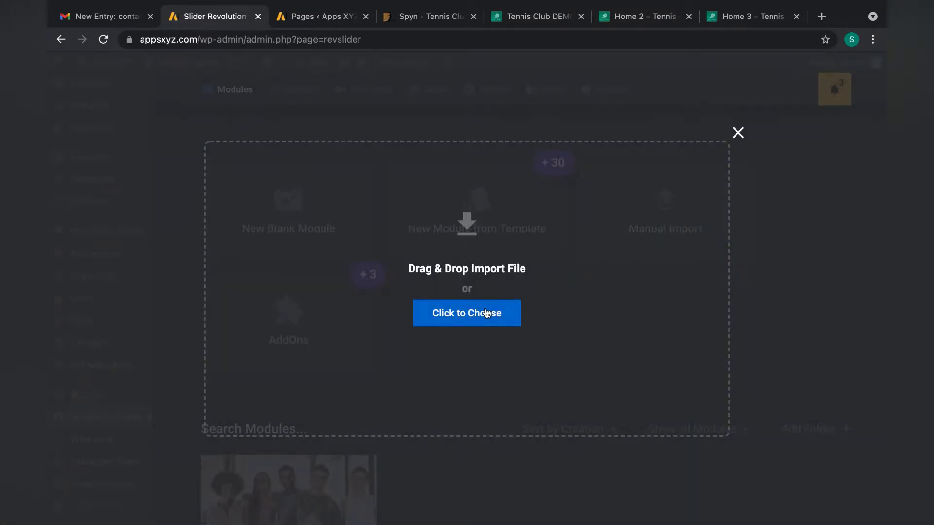
pyautogui.click(314, 237)
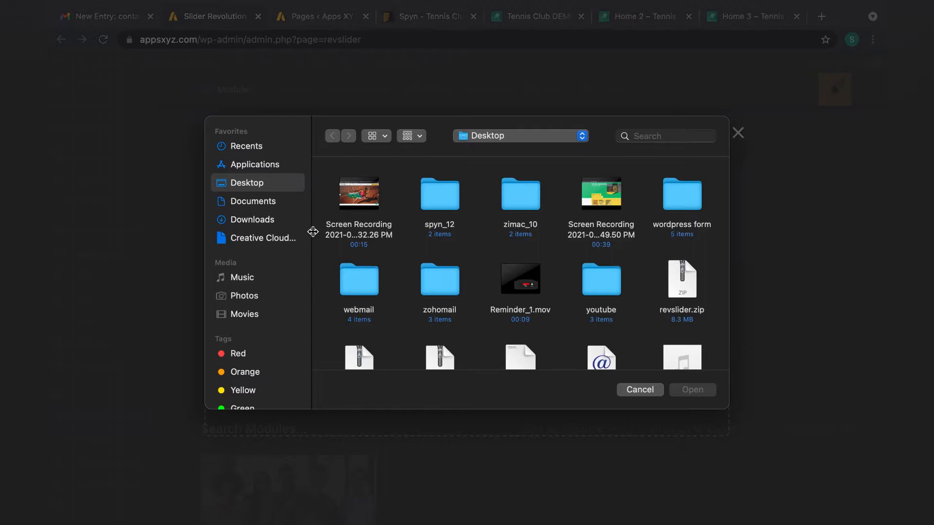
pyautogui.scroll(-3, 551, 270)
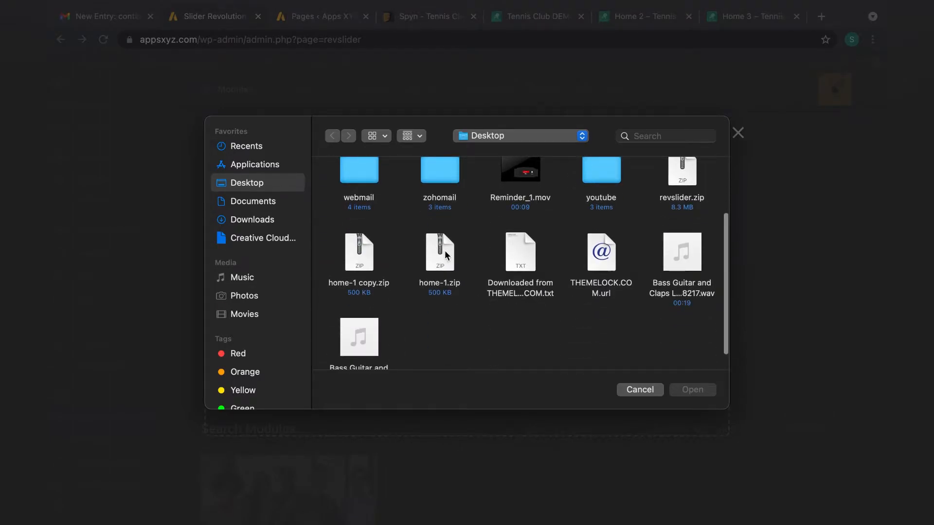
pyautogui.doubleClick(444, 250)
# Step: Check the slider on the Tennis Club demo homepage and compare it with the imported Home 1 module
pyautogui.click(549, 19)
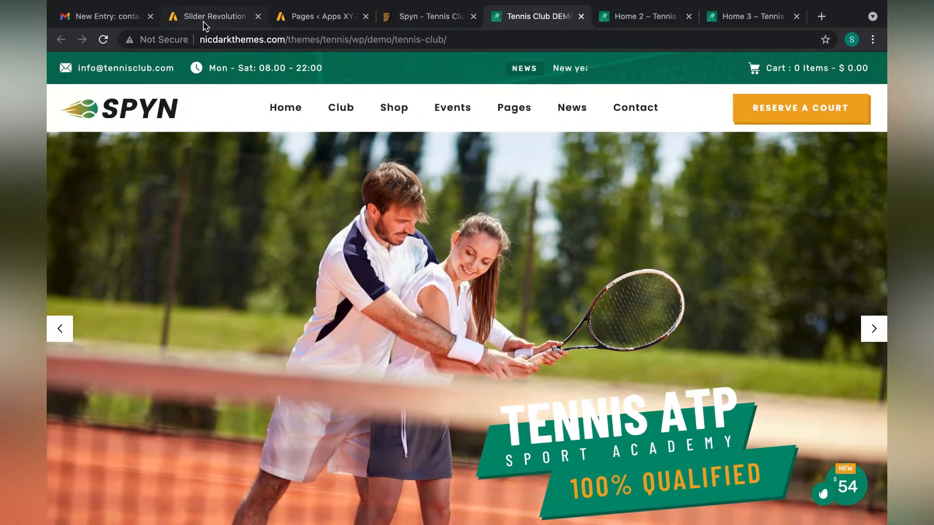
pyautogui.click(205, 19)
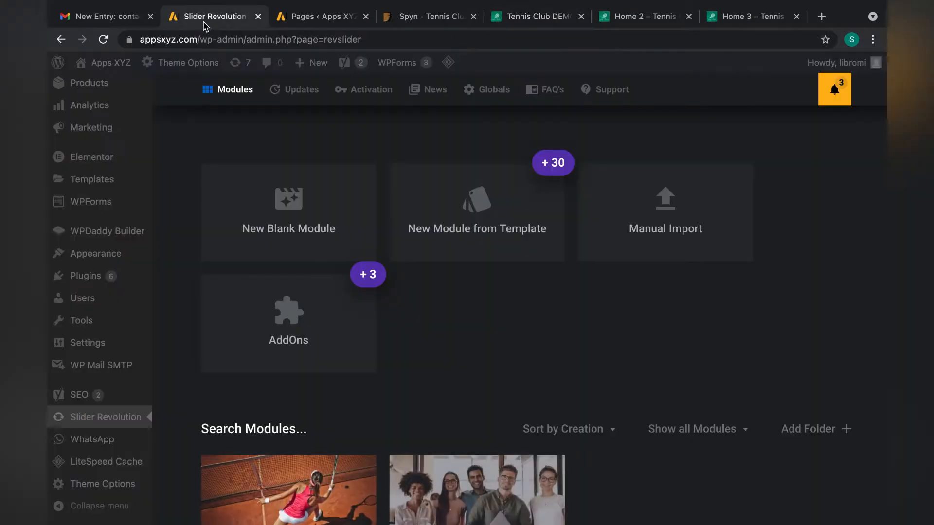
pyautogui.scroll(-3, 552, 364)
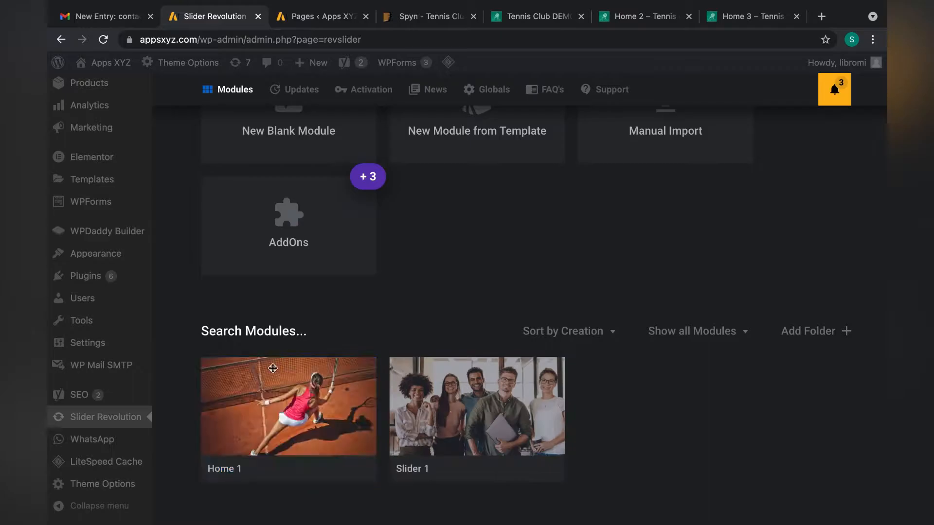
# Step: Copy the standard pages-and-posts embed shortcode of the Home 11 slider module
pyautogui.click(315, 24)
pyautogui.click(210, 23)
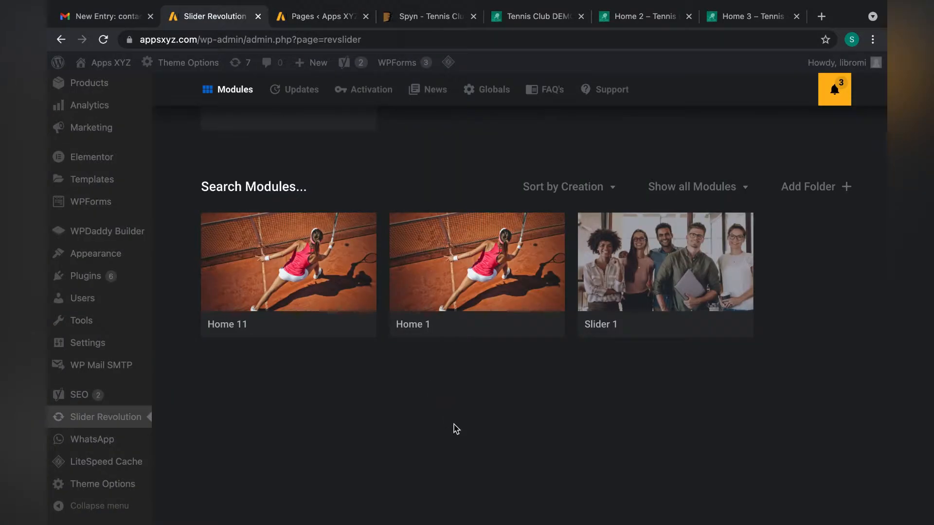
pyautogui.moveTo(354, 313)
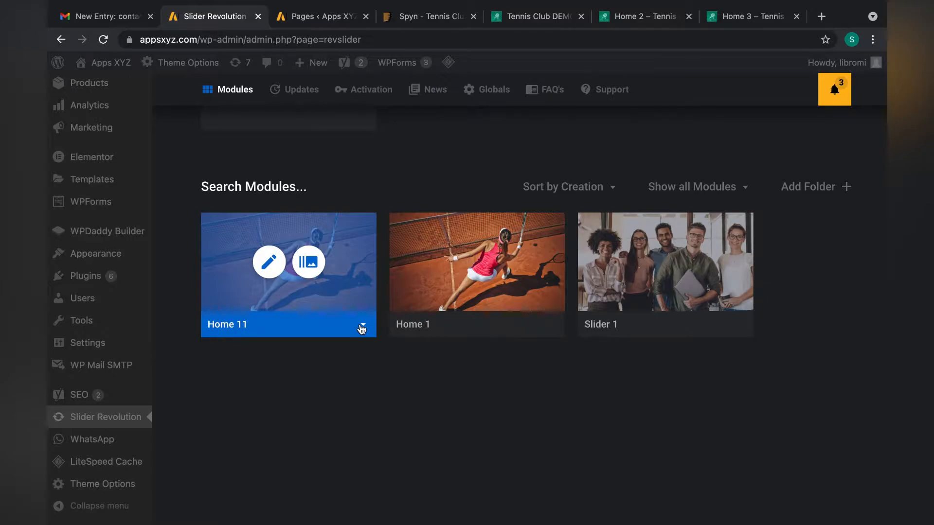
pyautogui.click(364, 327)
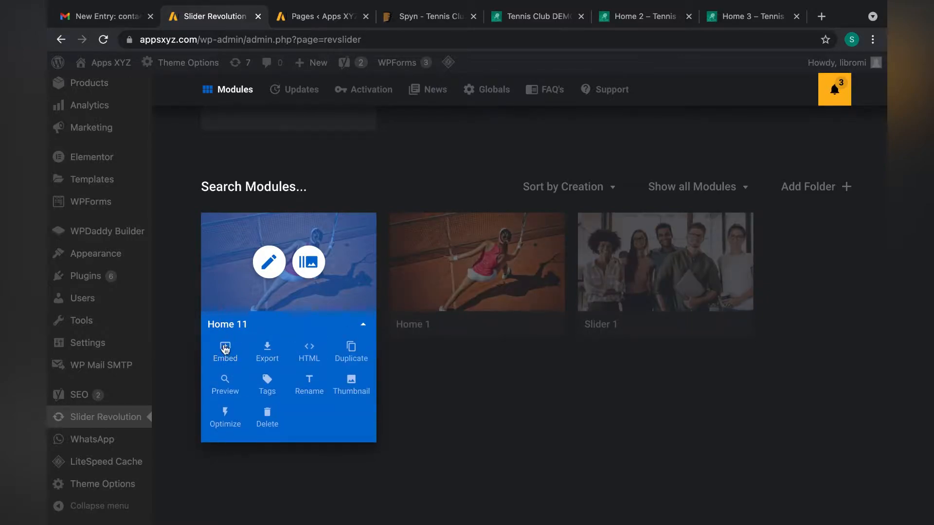
pyautogui.click(230, 359)
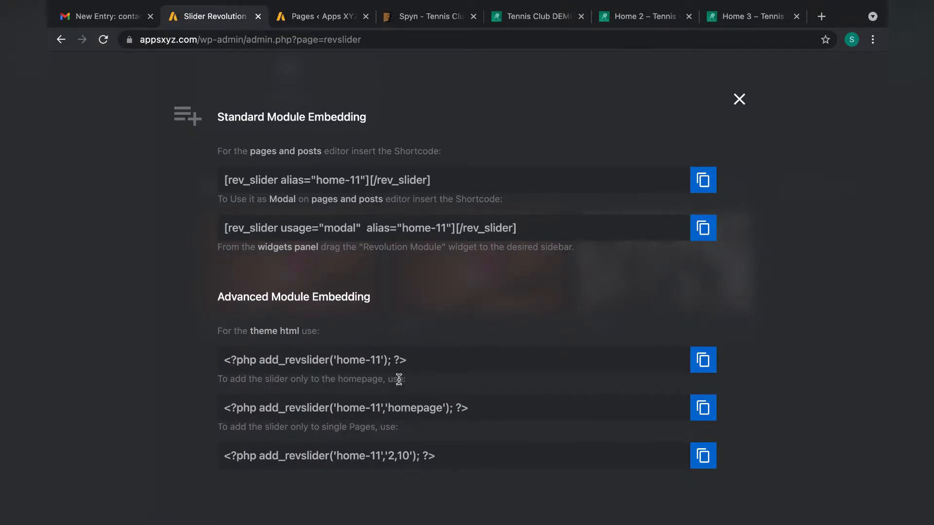
pyautogui.click(703, 180)
pyautogui.click(739, 99)
# Step: Open the page "Elementor #6590" from the site's page list for editing with Elementor
pyautogui.click(348, 8)
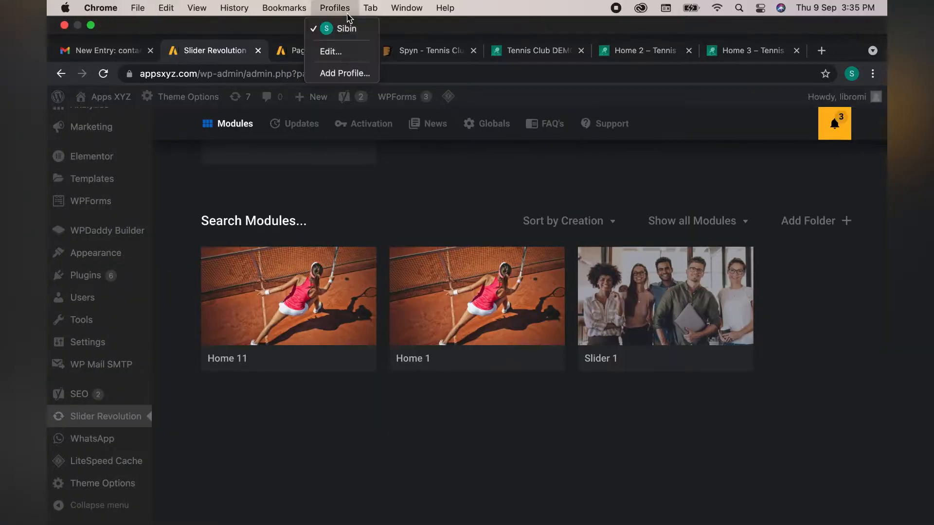
pyautogui.click(269, 171)
pyautogui.click(314, 20)
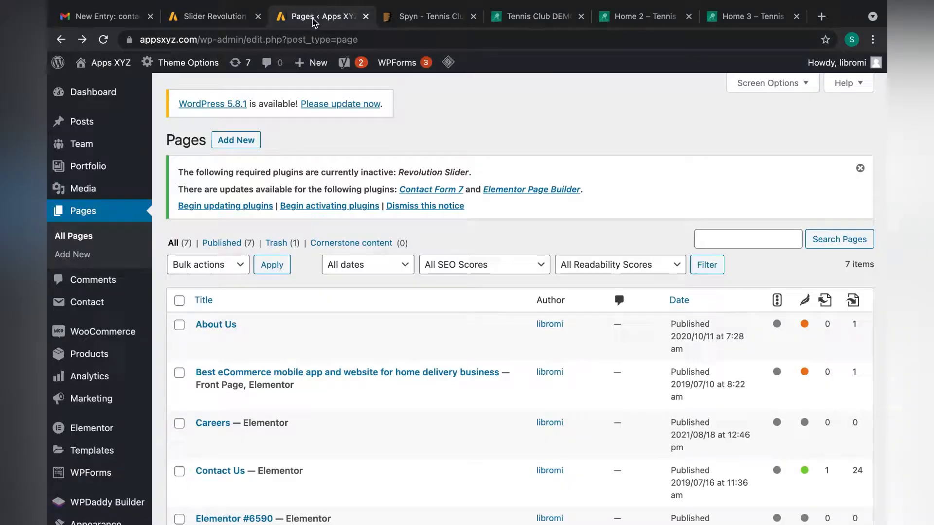
pyautogui.scroll(-5, 371, 286)
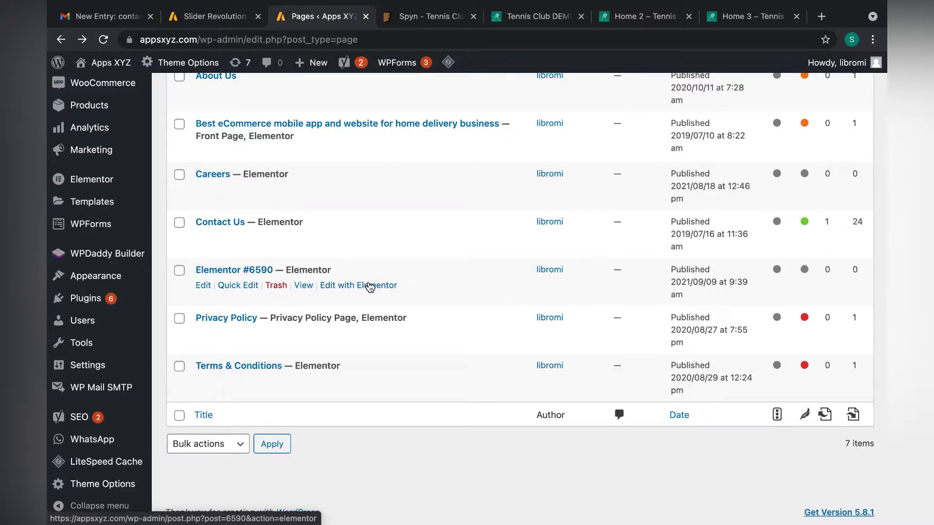
pyautogui.click(338, 286)
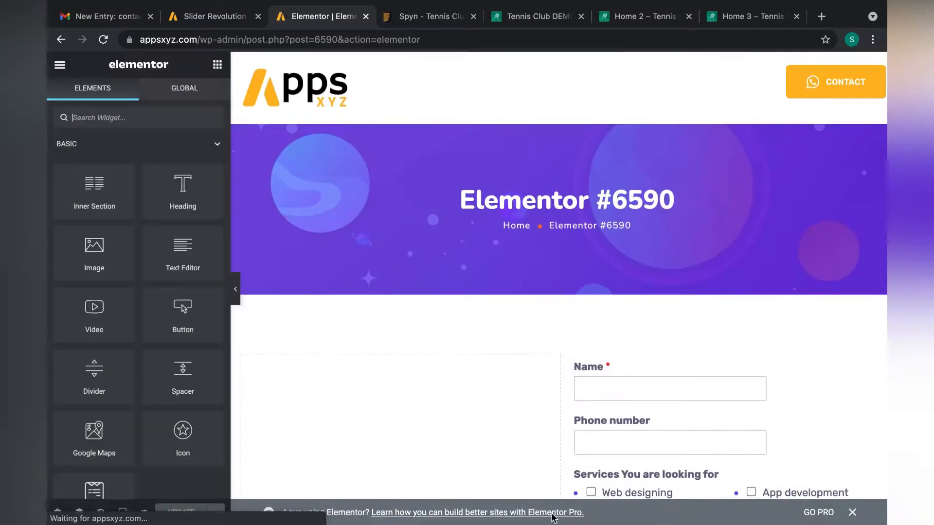
# Step: Delete the existing section containing the contact form from the page
pyautogui.scroll(-1, 455, 389)
pyautogui.scroll(-5, 710, 222)
pyautogui.scroll(4, 711, 223)
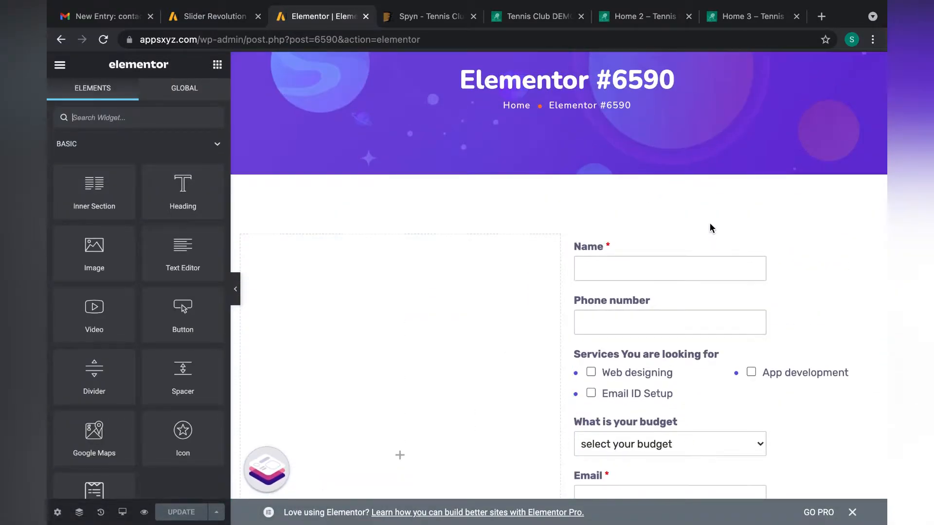
pyautogui.click(689, 251)
pyautogui.click(584, 220)
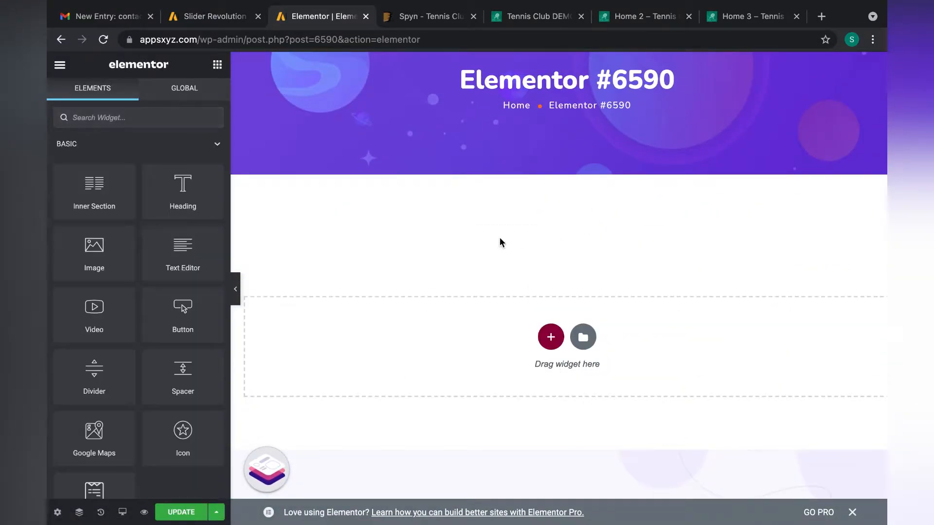
# Step: Add a one-column section to the page and place a Text Editor widget in it
pyautogui.click(550, 335)
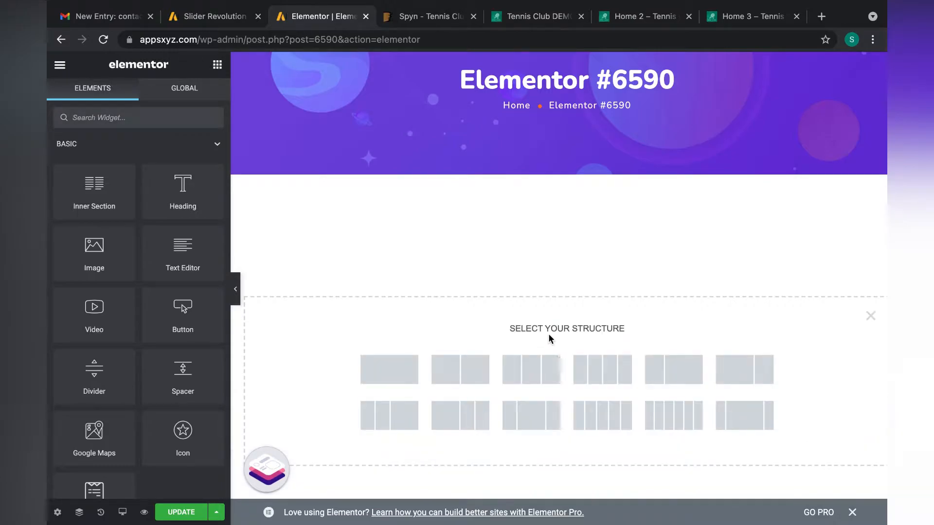
pyautogui.click(395, 382)
pyautogui.click(568, 247)
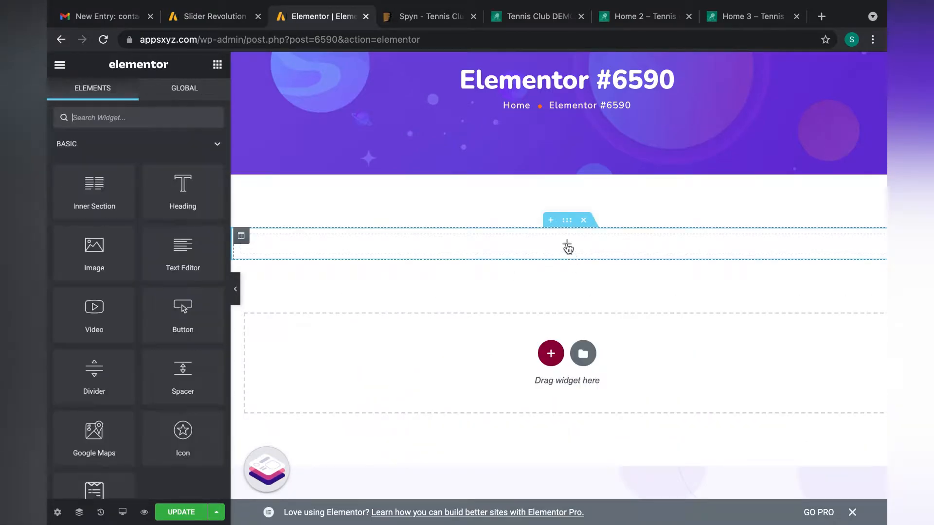
pyautogui.moveTo(180, 263); pyautogui.dragTo(598, 246)
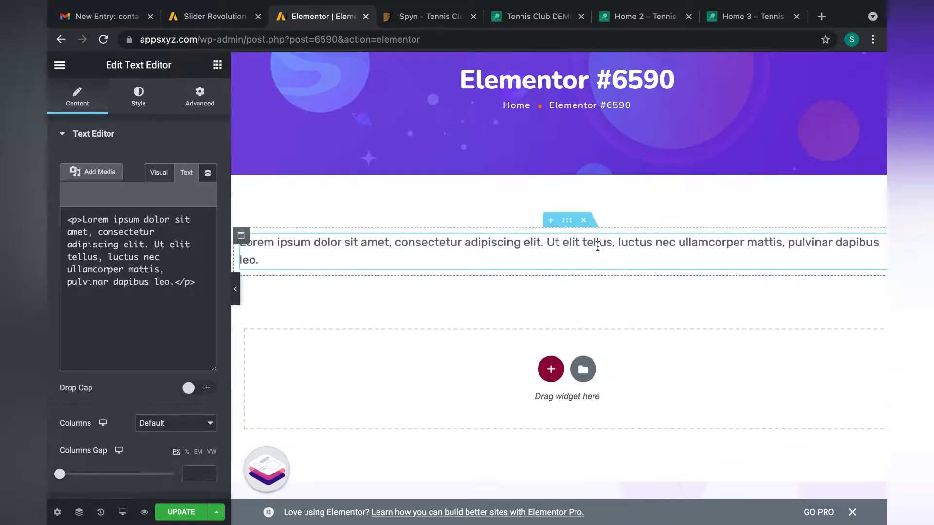
# Step: Replace the widget's placeholder text with the shortcode [rev_slider alias="home-11"][/rev_slider] in text mode and update the page
pyautogui.click(186, 176)
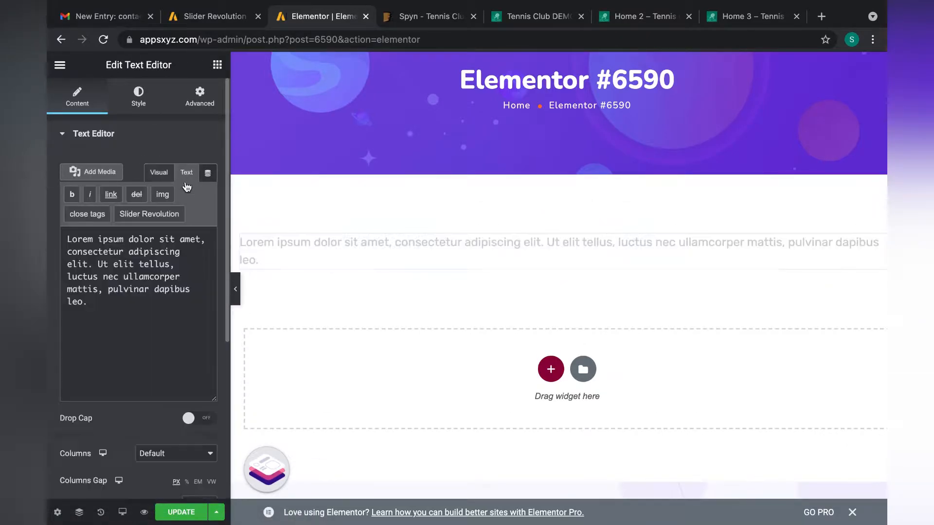
pyautogui.click(167, 350)
pyautogui.hotkey('ctrl', 'a')
pyautogui.hotkey('ctrl', 'v')
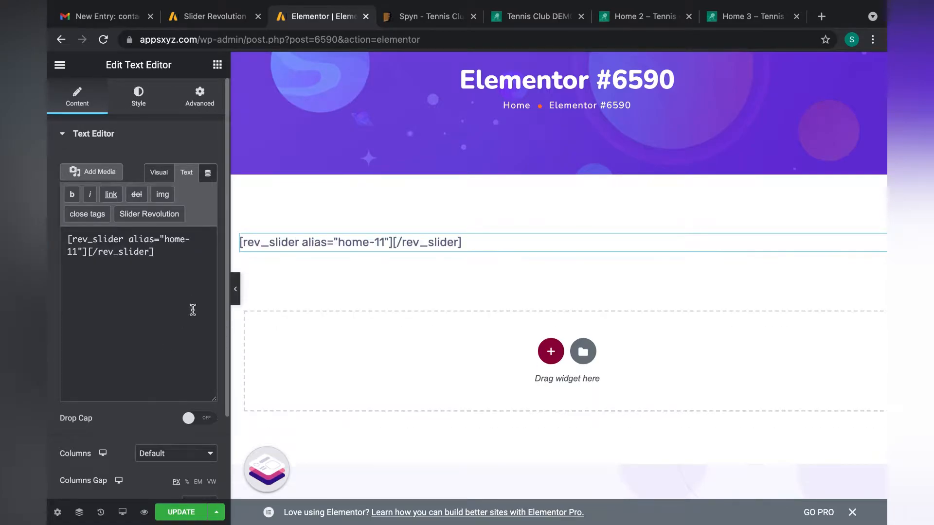
pyautogui.click(194, 512)
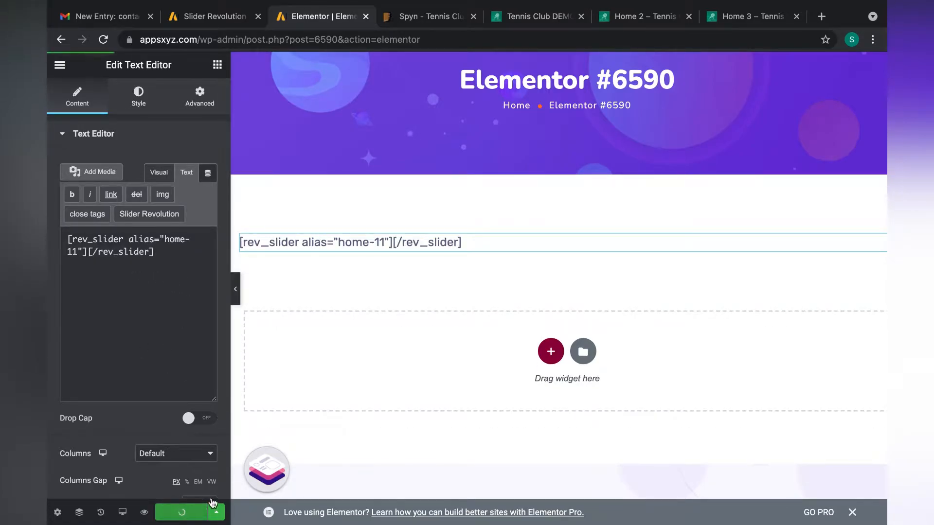
pyautogui.scroll(3, 399, 271)
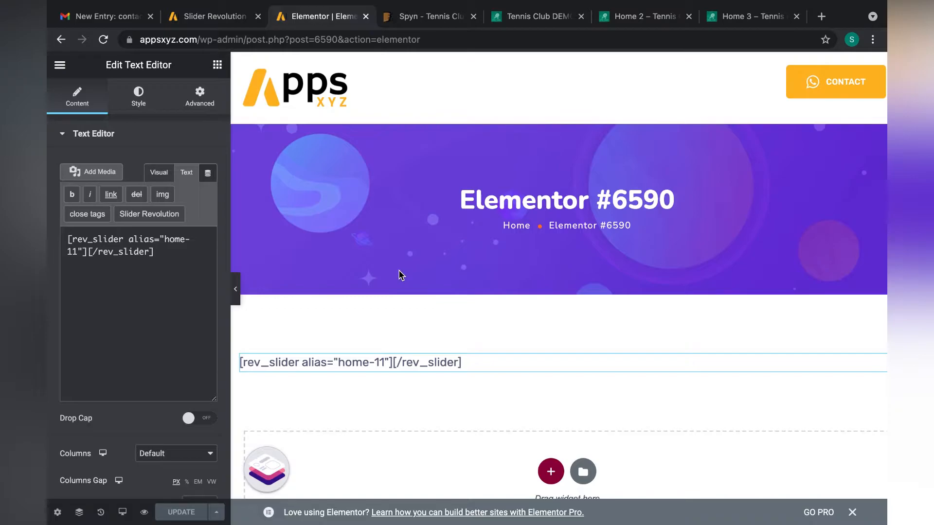
# Step: Preview the page and check the embedded tennis slider by advancing through its slides
pyautogui.click(144, 513)
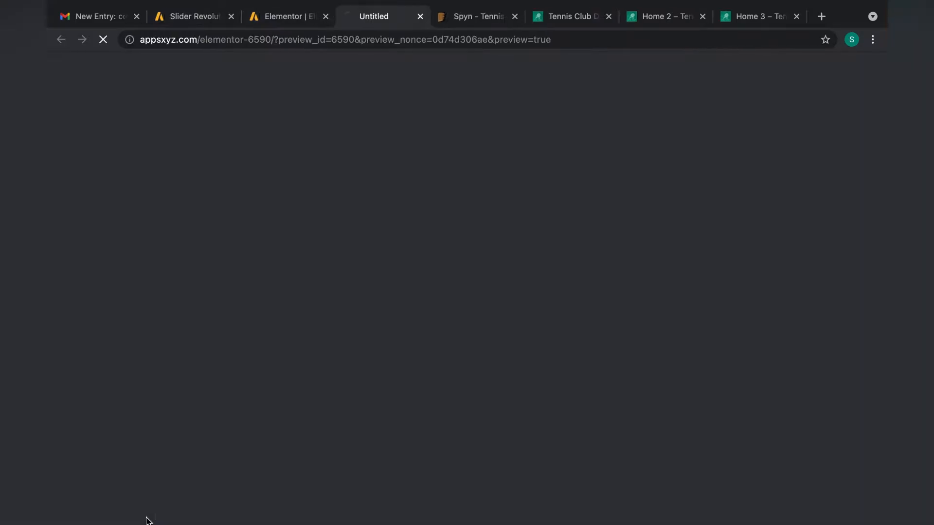
pyautogui.scroll(-5, 388, 345)
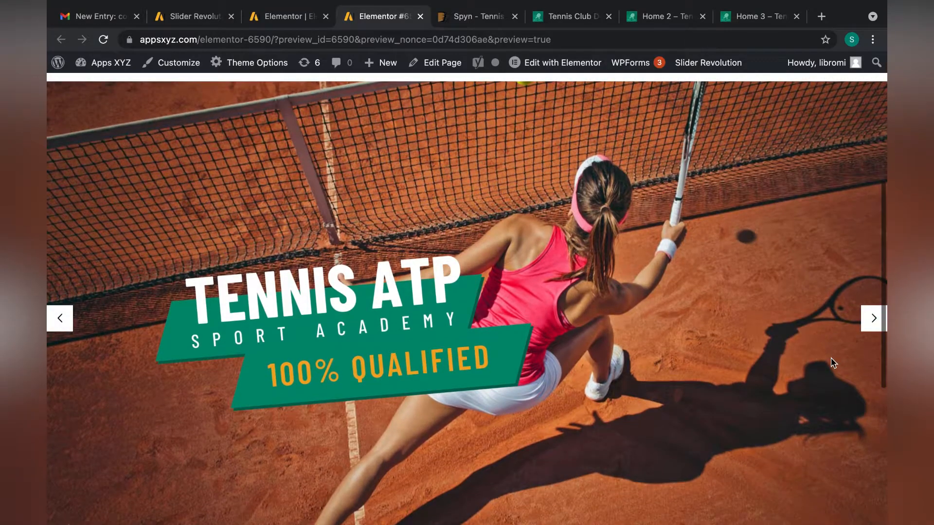
pyautogui.click(874, 322)
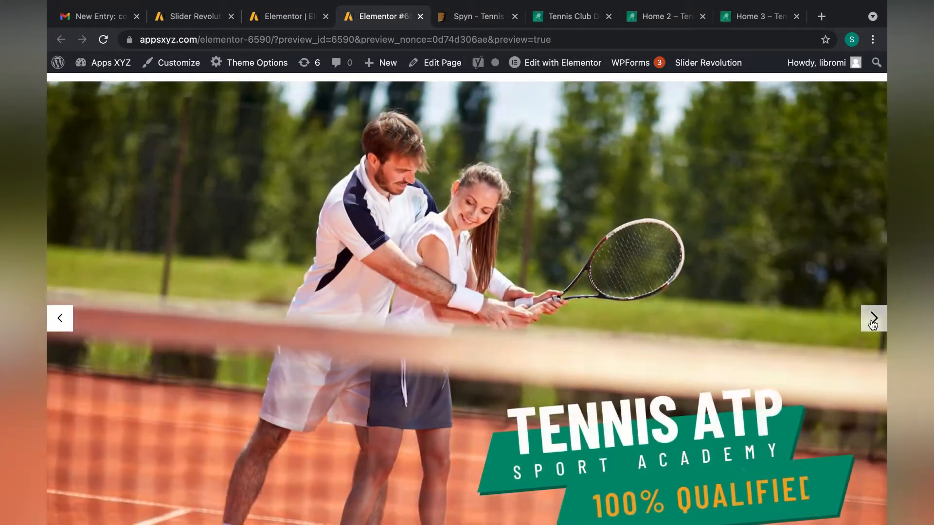
pyautogui.click(873, 322)
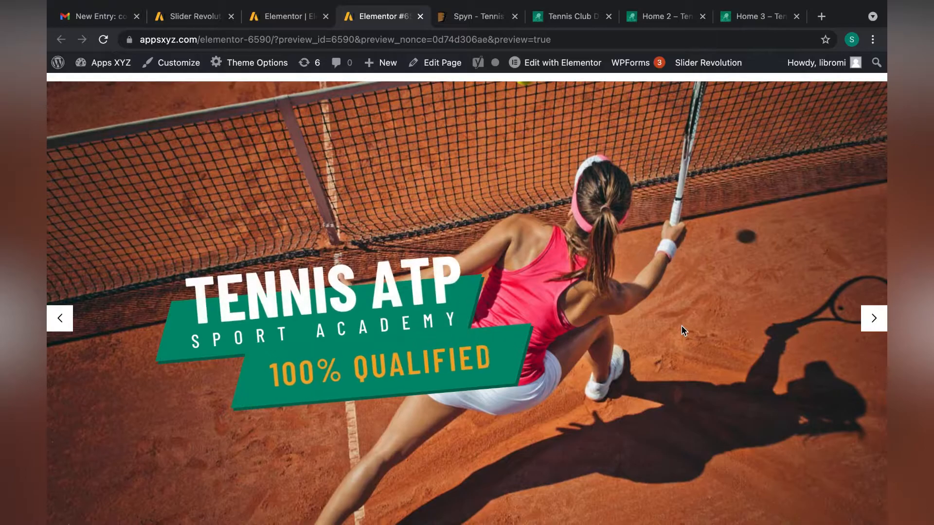
pyautogui.scroll(-5, 682, 330)
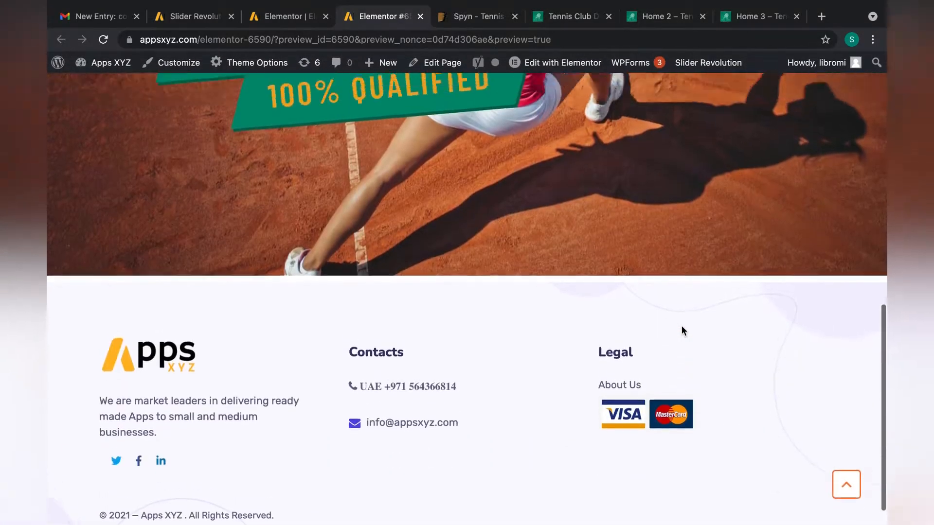
pyautogui.scroll(10, 681, 325)
pyautogui.scroll(-5, 640, 185)
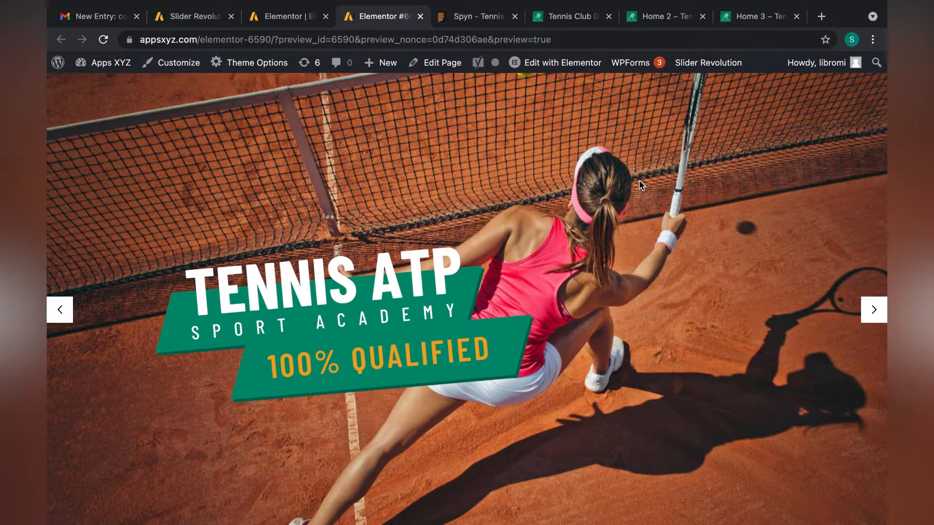
pyautogui.click(874, 310)
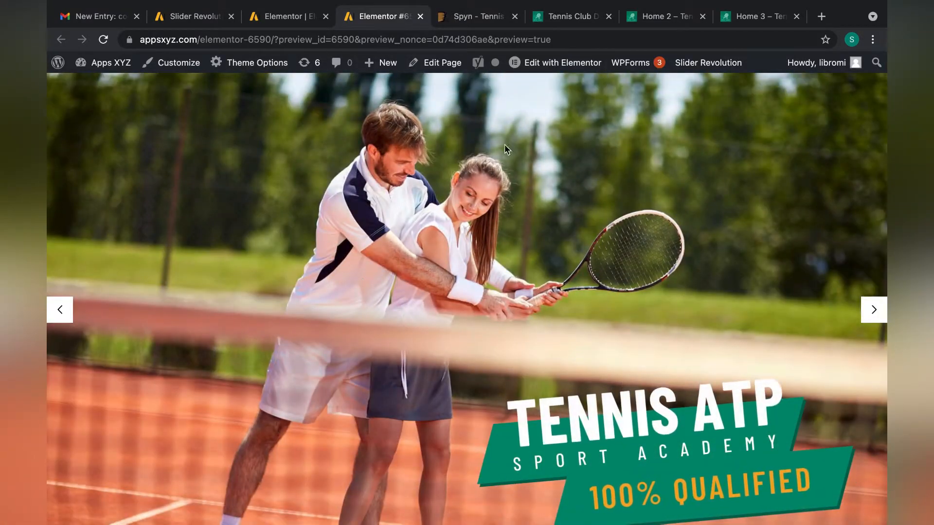
# Step: Return to the Slider Revolution modules and open the Home 11 module in the slide editor
pyautogui.click(287, 19)
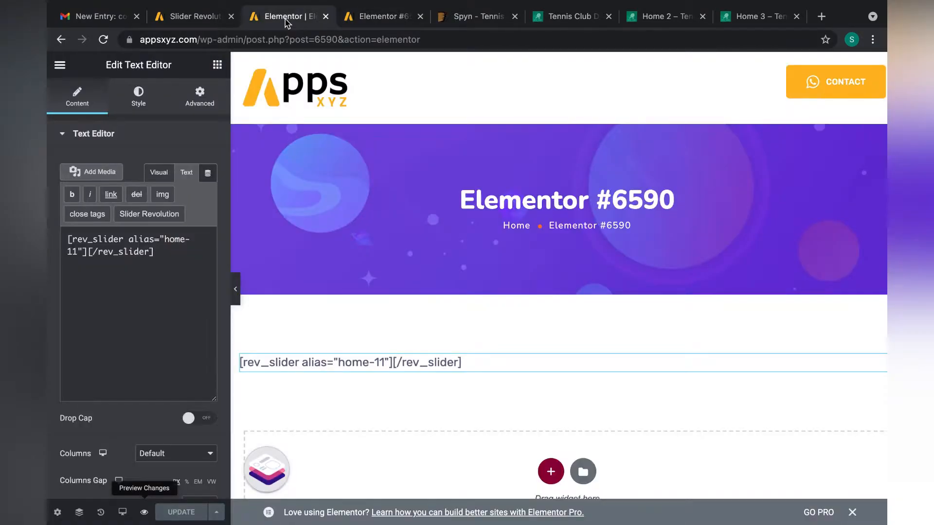
pyautogui.click(187, 17)
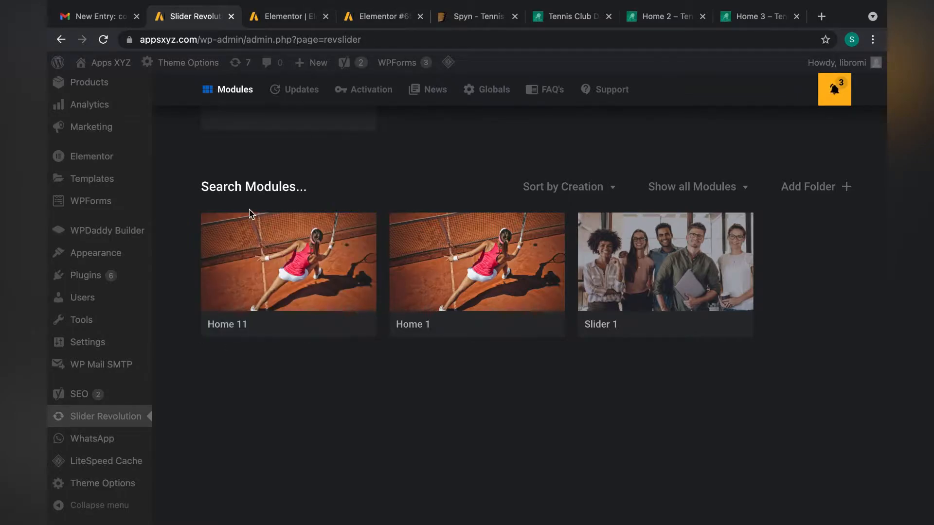
pyautogui.scroll(10, 264, 206)
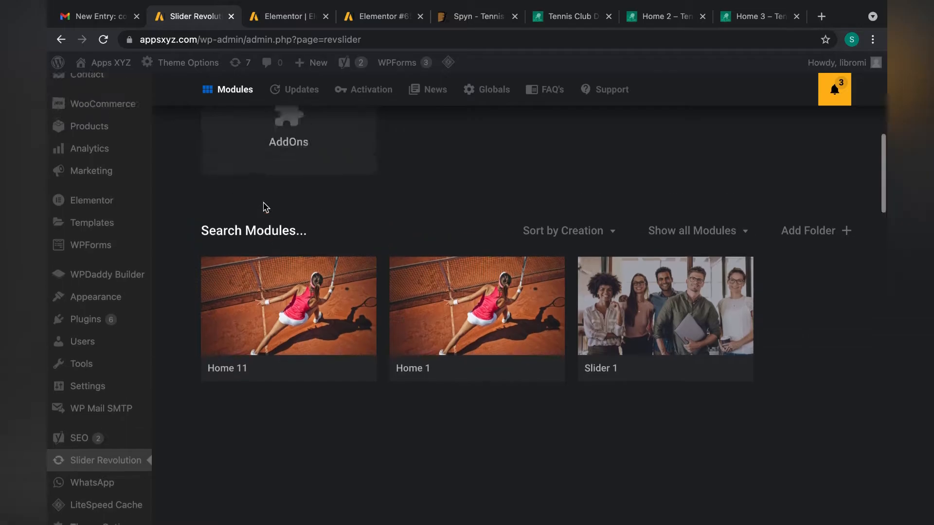
pyautogui.scroll(-10, 264, 208)
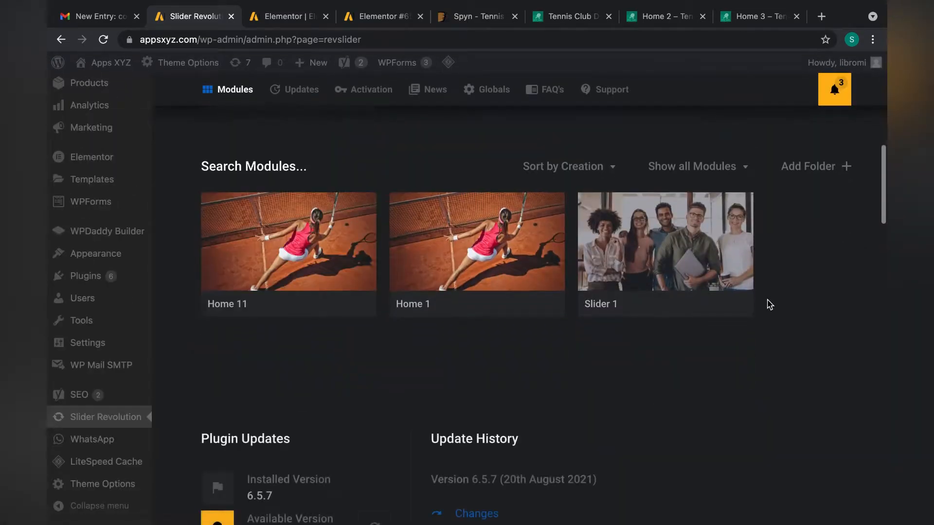
pyautogui.click(270, 241)
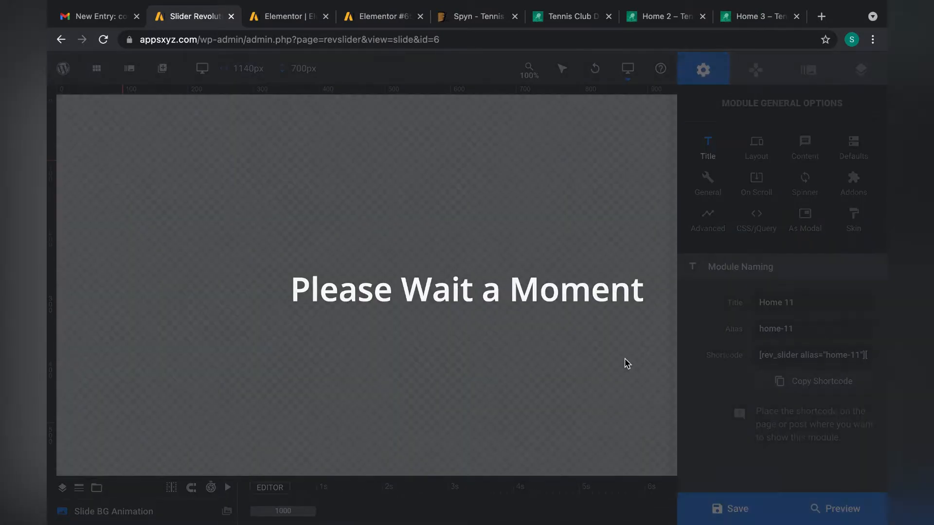
# Step: Replace the slide's background image with parallax-7.jpg from the media library
pyautogui.scroll(-2, 452, 261)
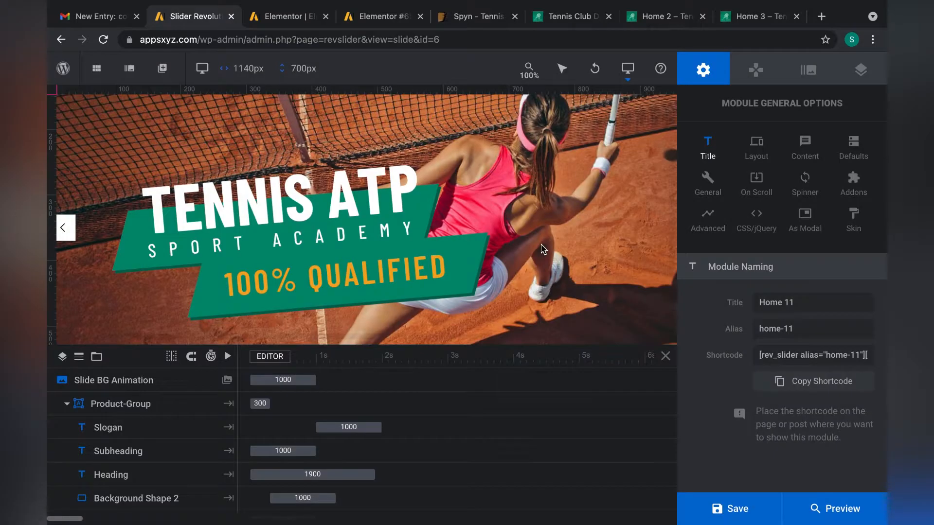
pyautogui.scroll(1, 544, 249)
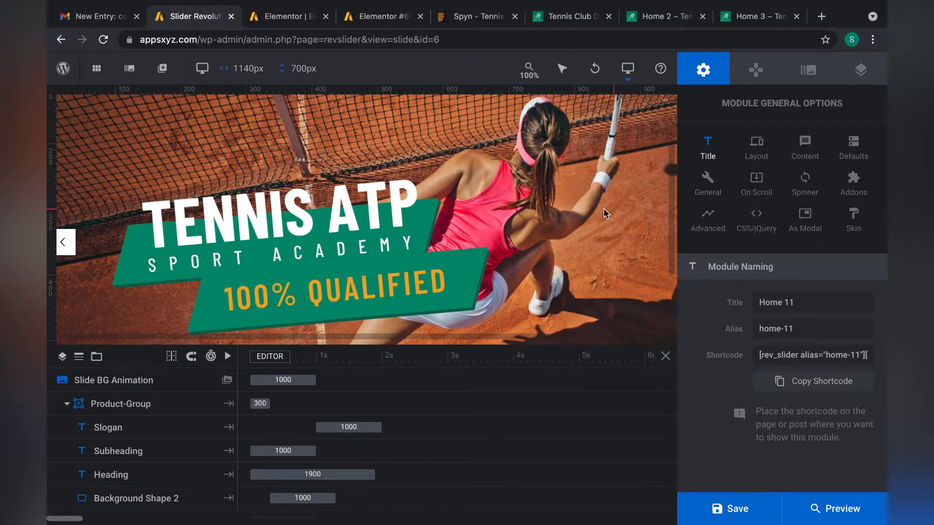
pyautogui.scroll(5, 603, 208)
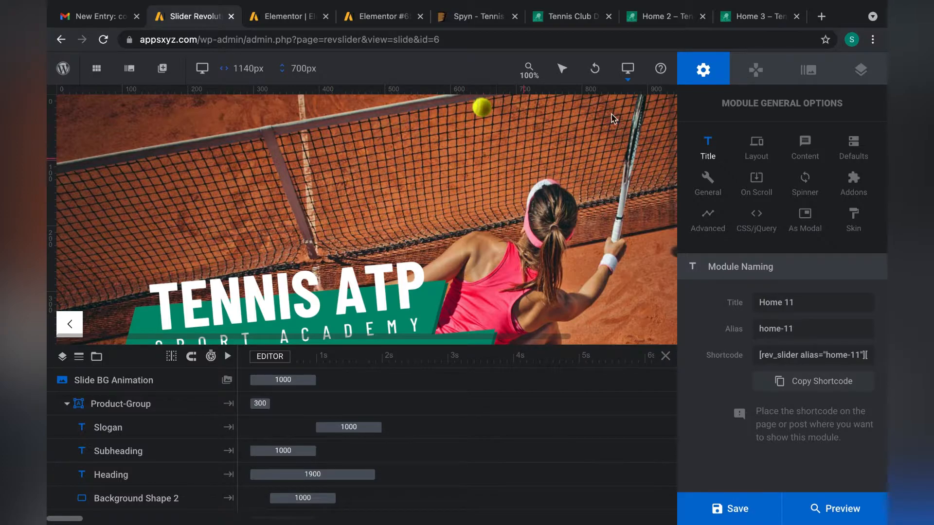
pyautogui.click(810, 72)
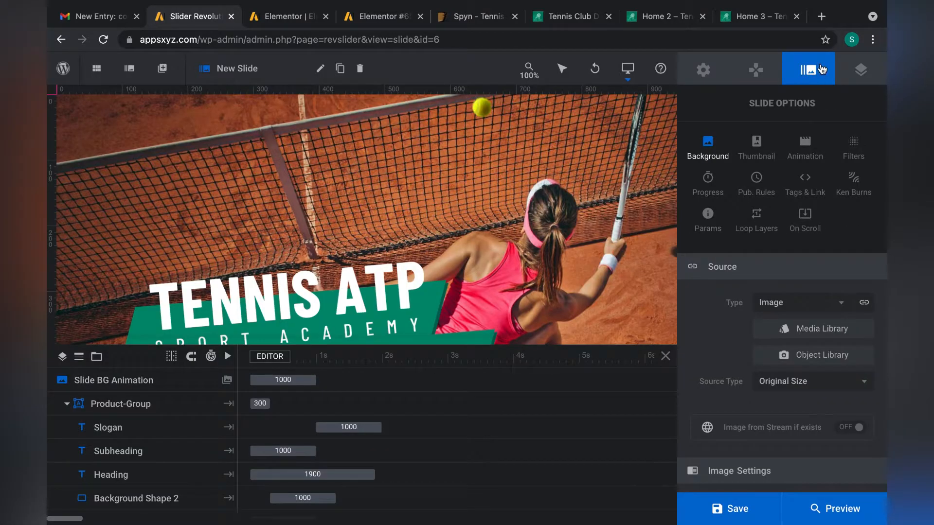
pyautogui.click(812, 330)
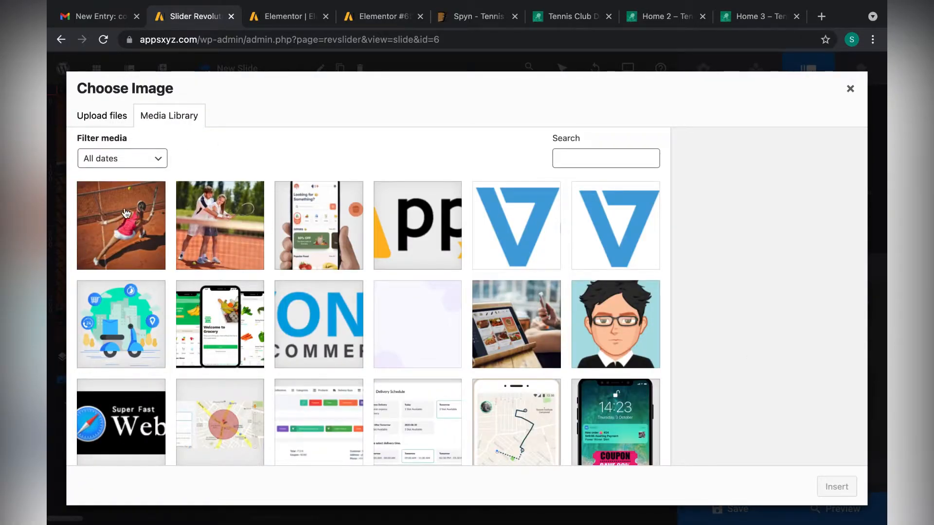
pyautogui.click(227, 220)
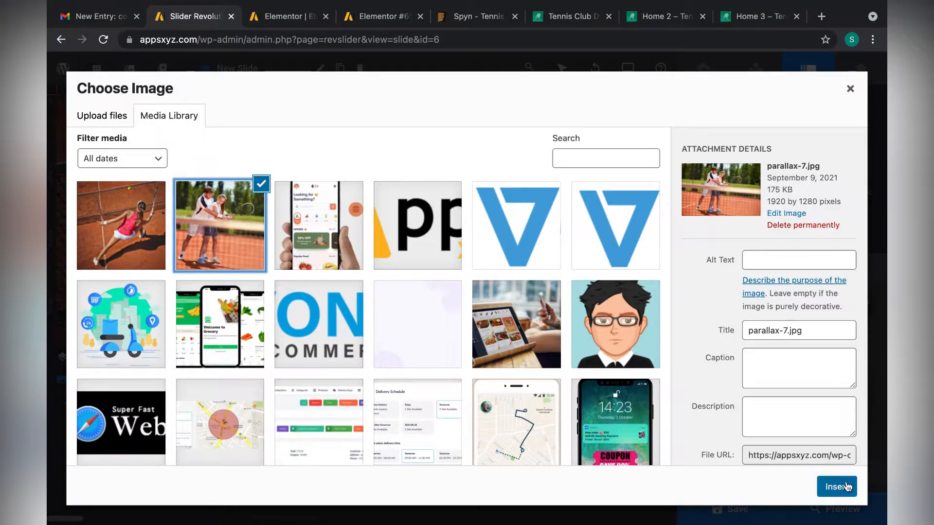
pyautogui.click(847, 489)
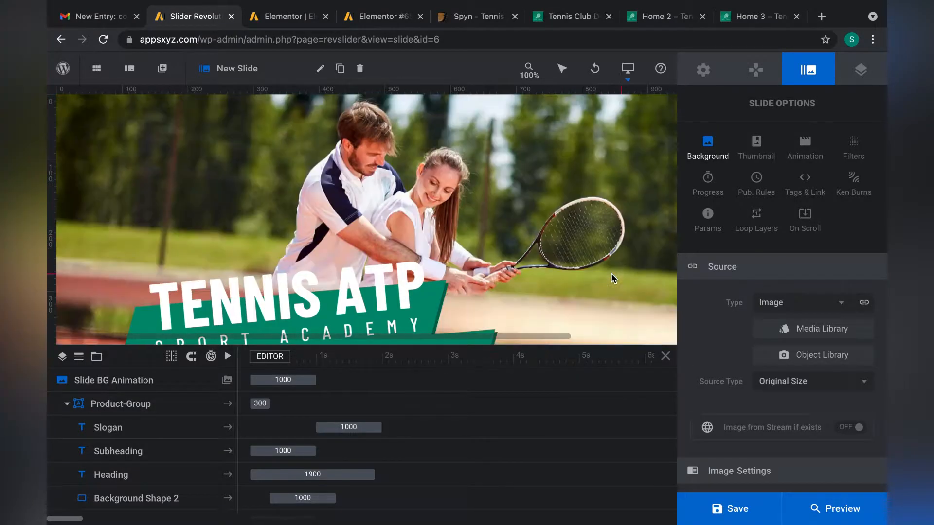
pyautogui.scroll(-2, 612, 275)
pyautogui.scroll(1, 611, 275)
pyautogui.scroll(1, 611, 273)
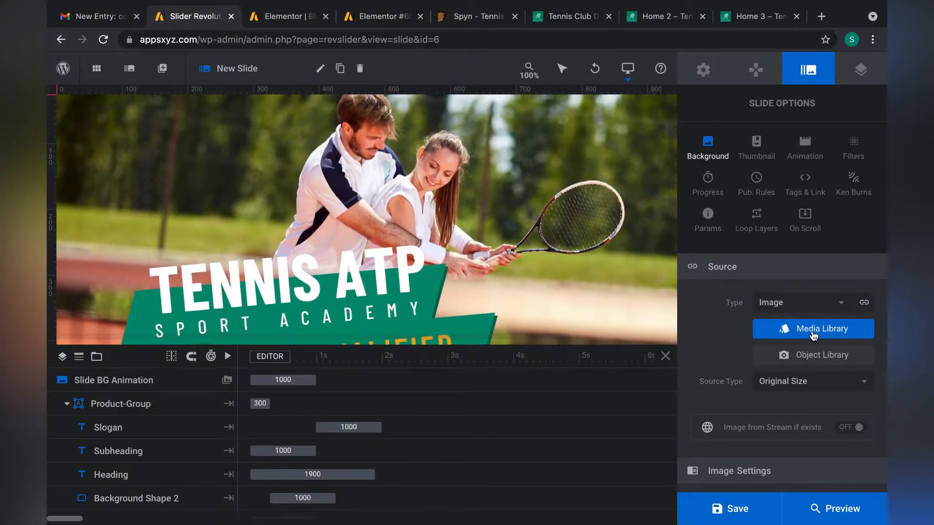
# Step: Change the slide heading's text to TENNIS CLUBD and scale the layer to a 69 px font so it fits one line
pyautogui.scroll(-2, 445, 170)
pyautogui.scroll(1, 445, 170)
pyautogui.scroll(-1, 322, 197)
pyautogui.click(323, 196)
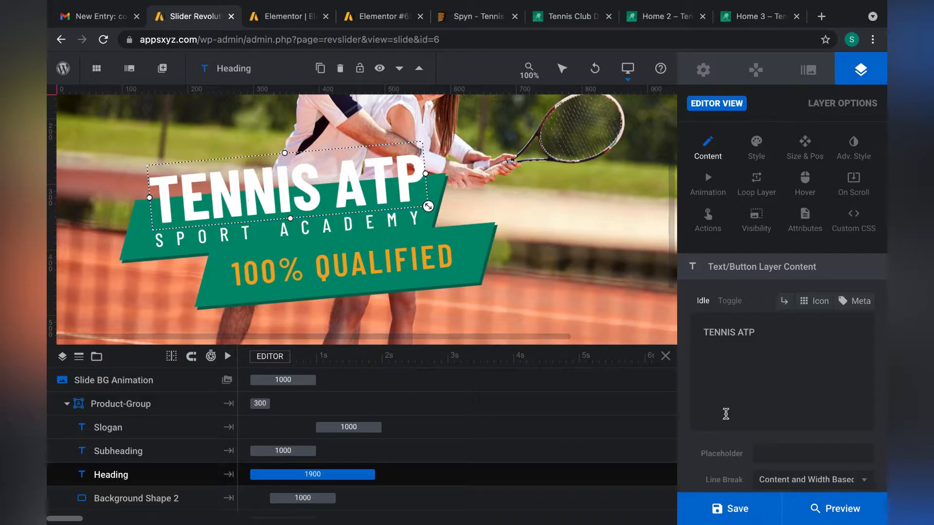
pyautogui.moveTo(766, 334); pyautogui.dragTo(653, 334)
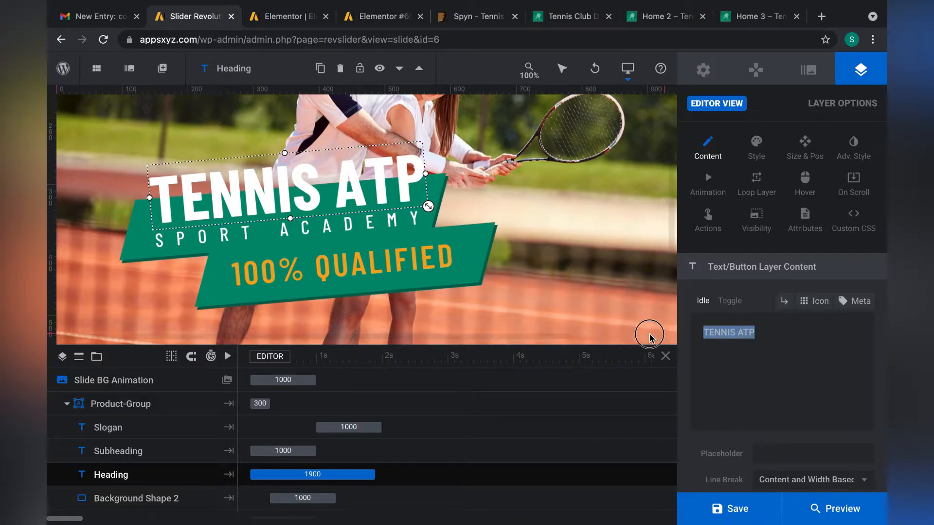
pyautogui.write('TENNIS CLUBD')
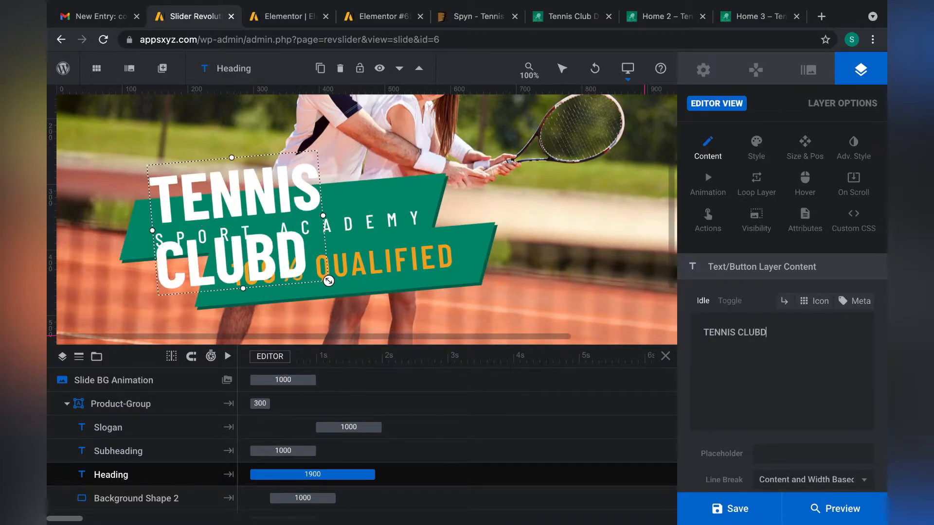
pyautogui.moveTo(329, 280); pyautogui.dragTo(424, 227)
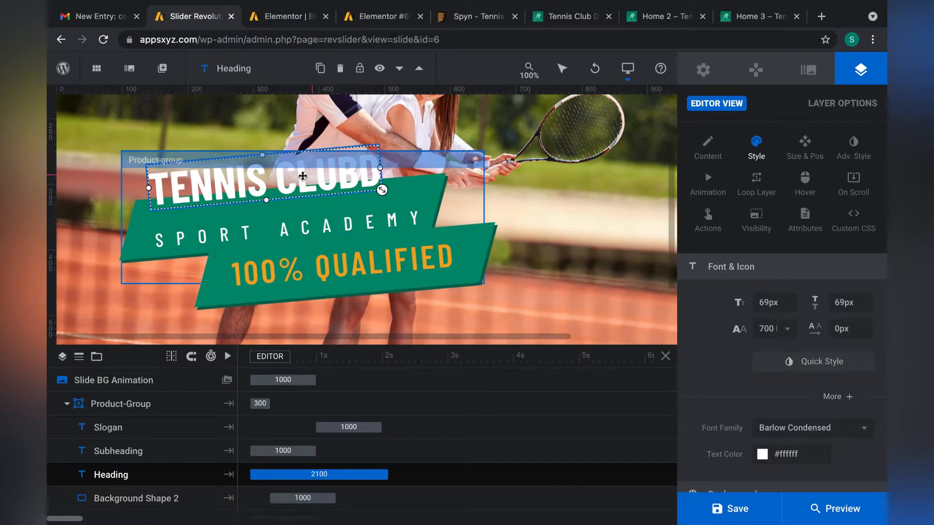
# Step: Examine the heading layer's style options, including its font, background, spacing and border settings
pyautogui.scroll(-3, 738, 369)
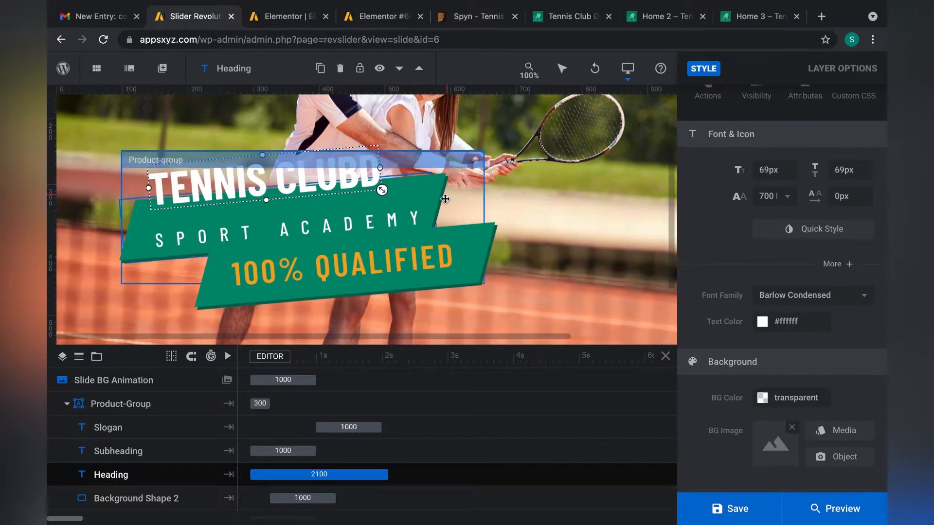
pyautogui.scroll(3, 837, 228)
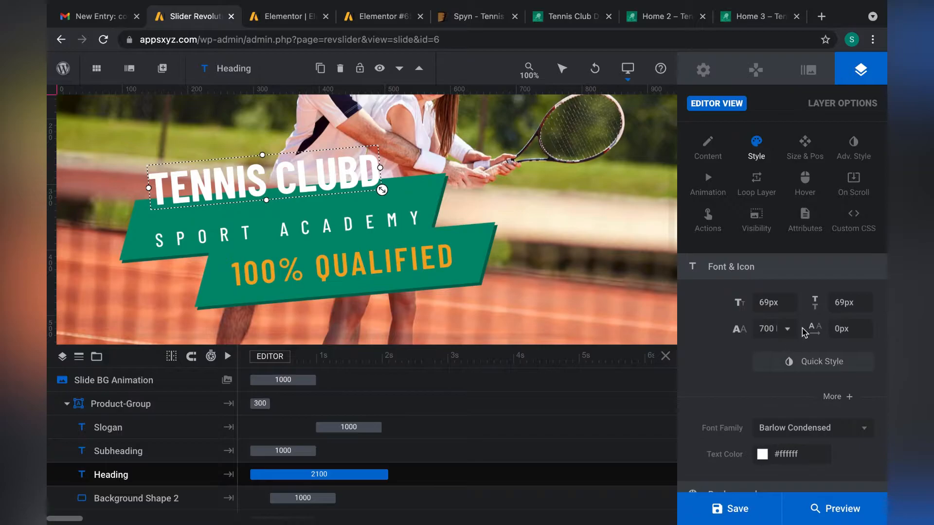
pyautogui.scroll(-5, 766, 415)
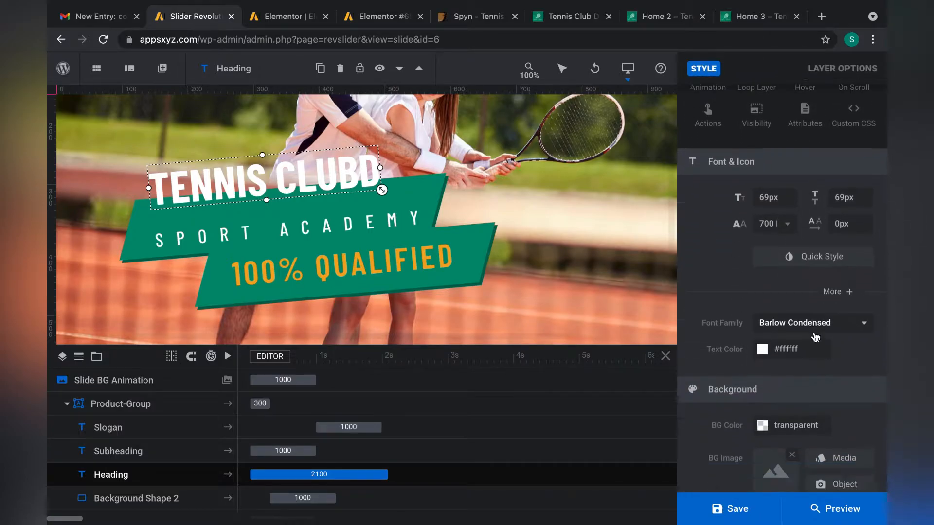
pyautogui.scroll(-6, 766, 319)
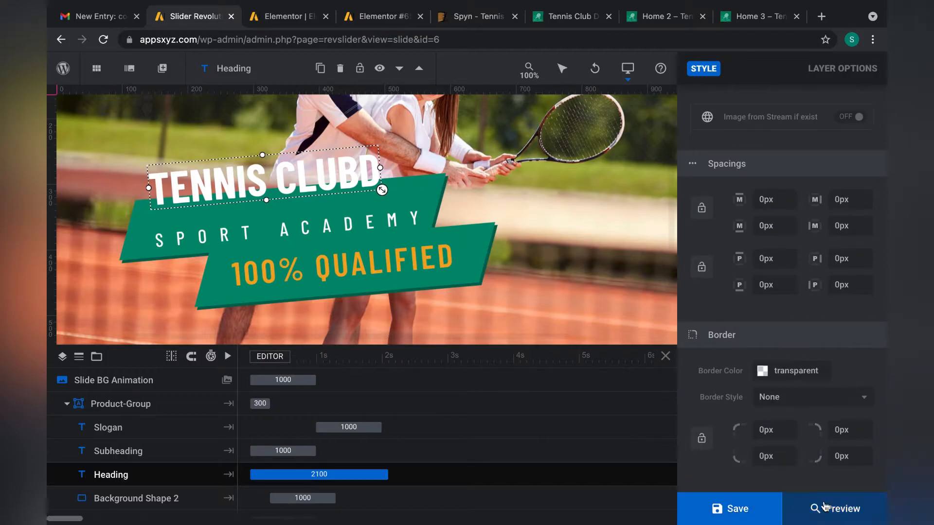
pyautogui.scroll(11, 744, 234)
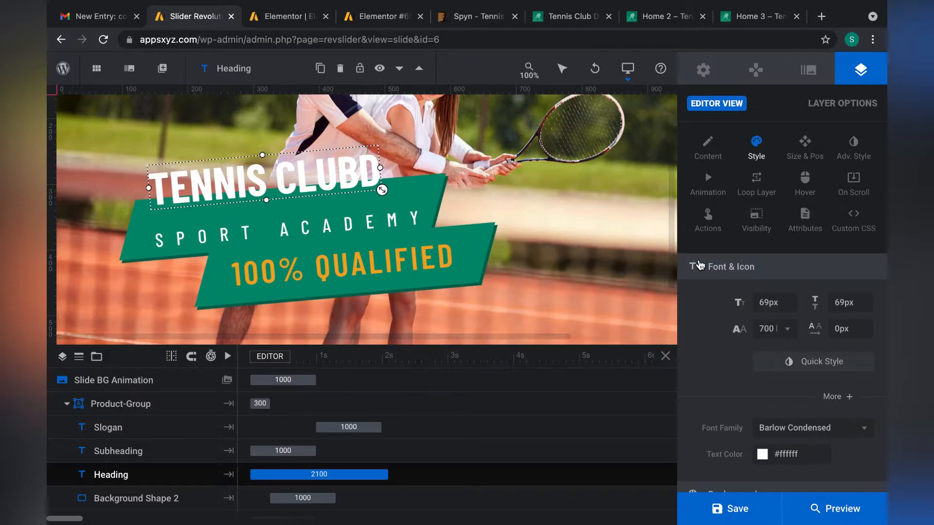
# Step: Apply an entrance animation preset with a 1200 ms duration to the heading and play its keyframes
pyautogui.click(710, 189)
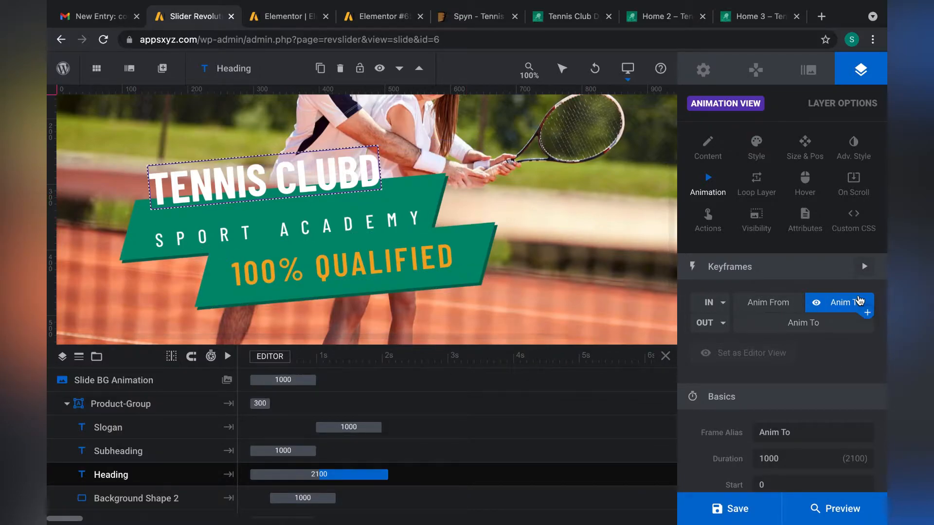
pyautogui.click(860, 300)
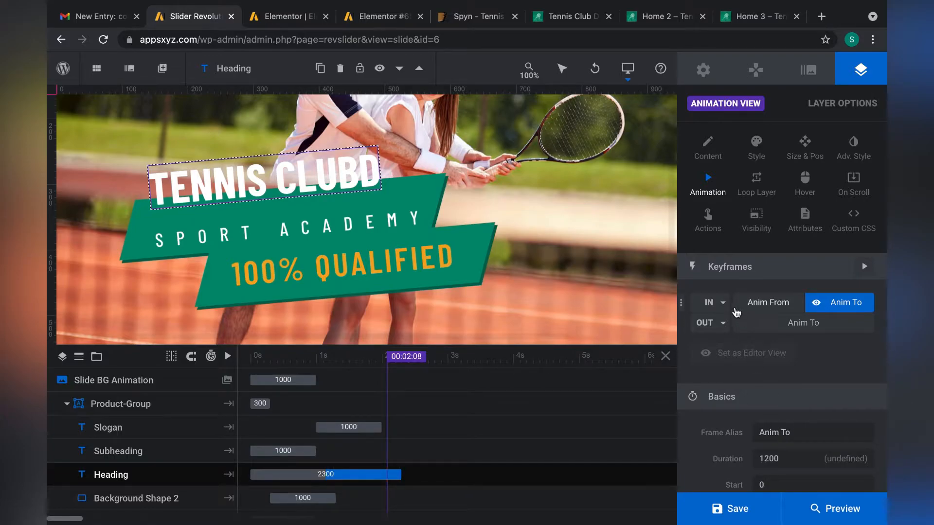
pyautogui.click(722, 305)
pyautogui.click(777, 451)
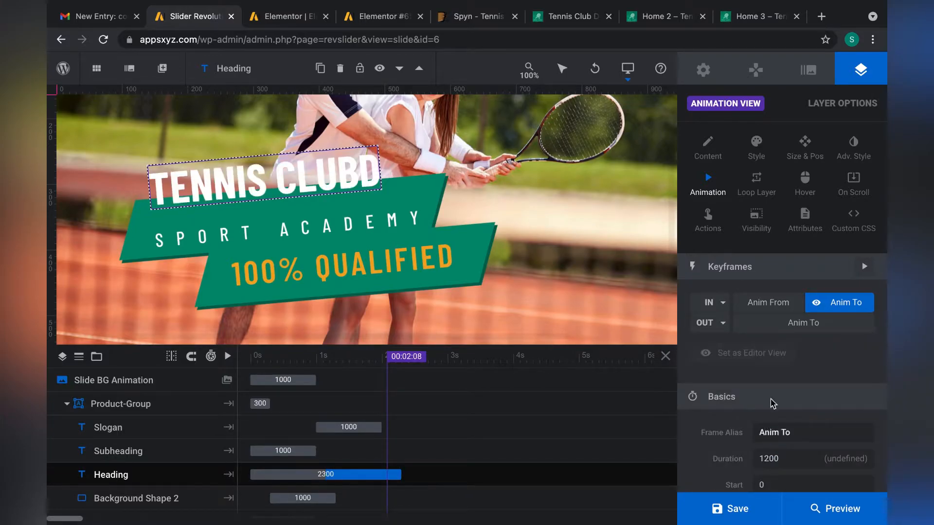
pyautogui.click(823, 309)
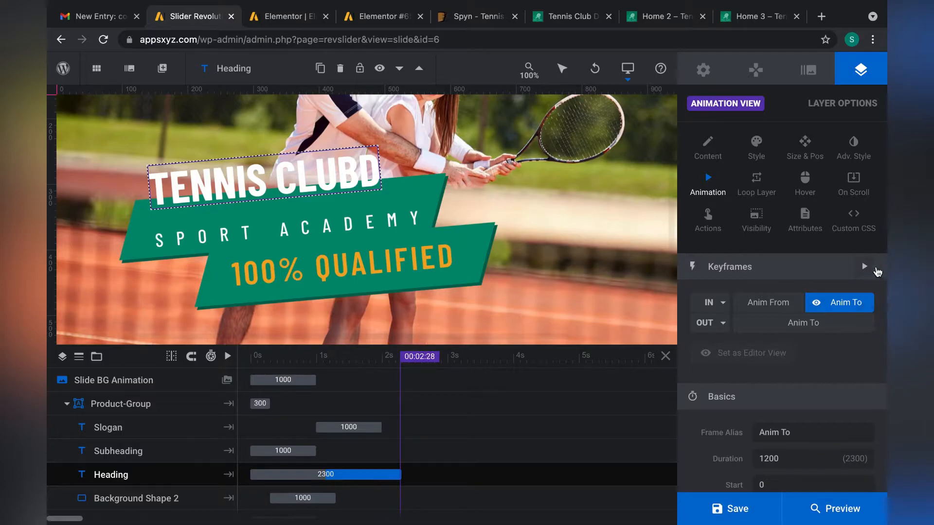
pyautogui.click(865, 268)
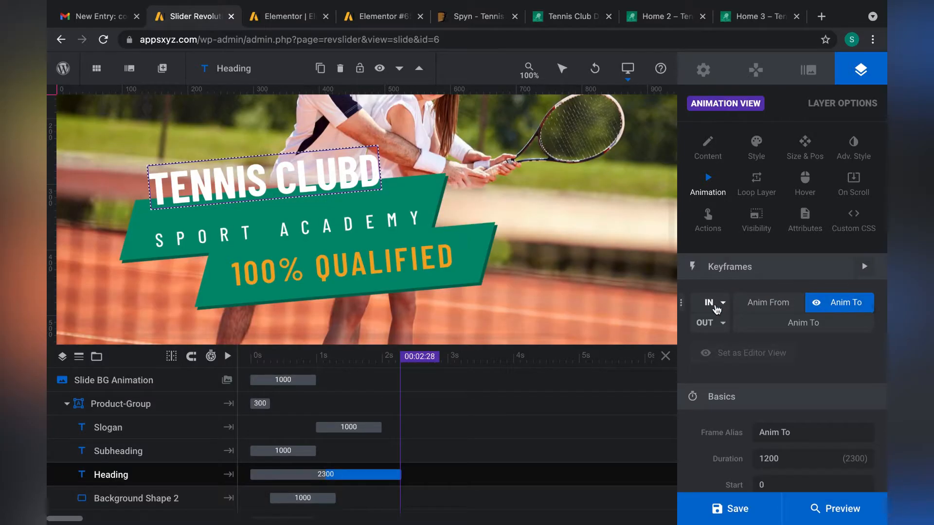
# Step: Switch the heading's entrance animation to a preset with a 1750 ms duration and power4.inOut easing, and play it
pyautogui.click(712, 303)
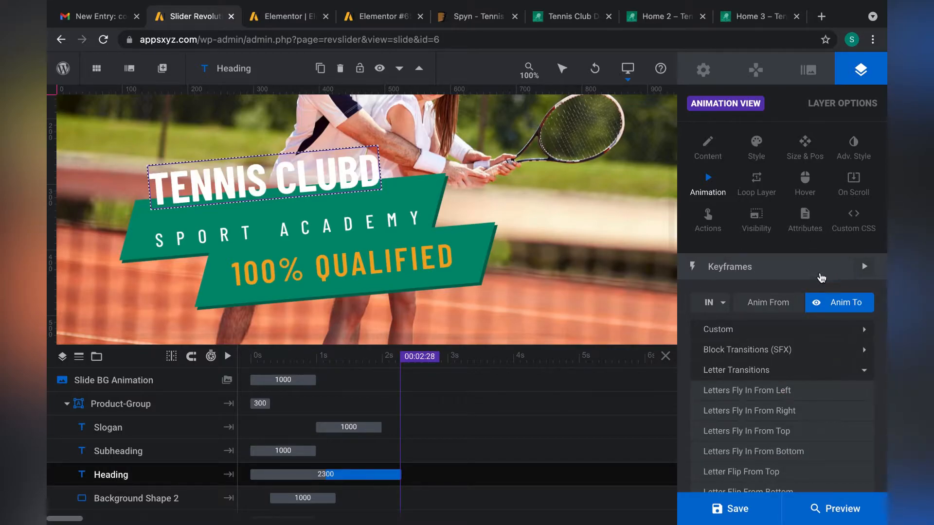
pyautogui.scroll(-4, 751, 437)
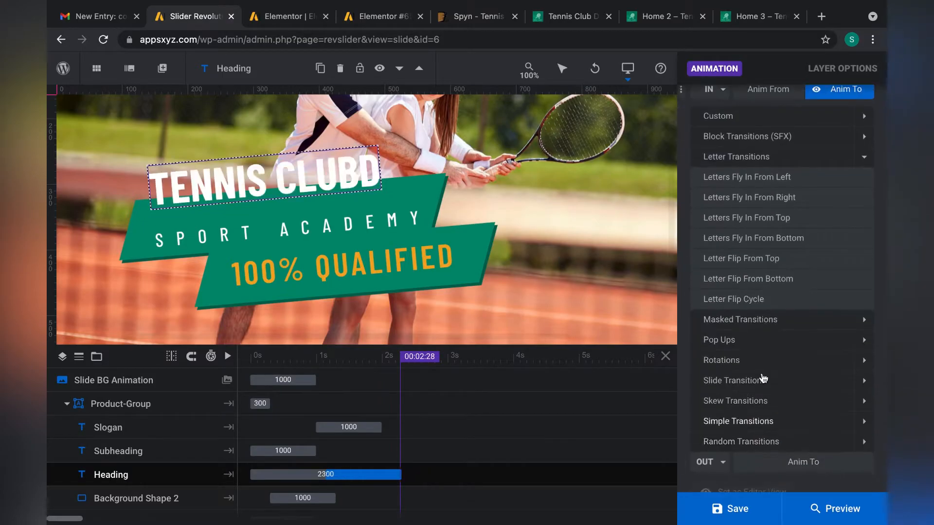
pyautogui.click(754, 319)
pyautogui.scroll(2, 851, 377)
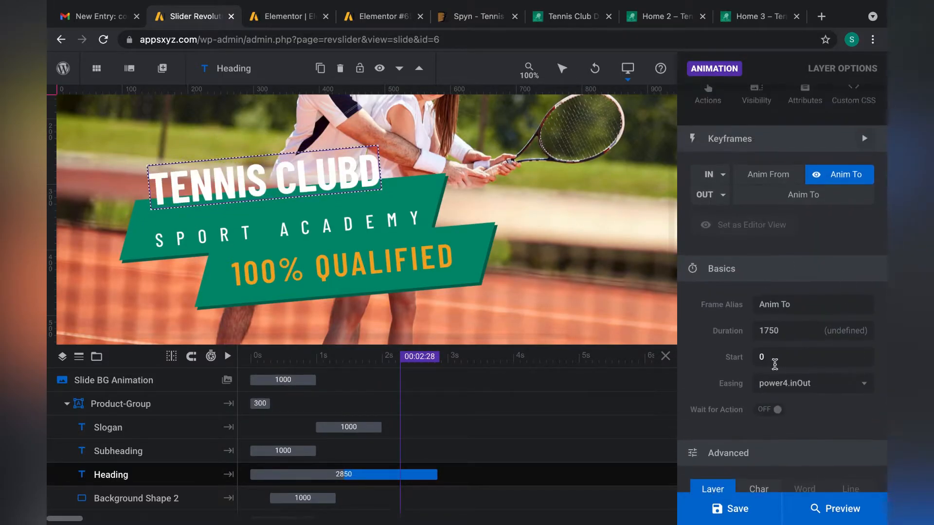
pyautogui.scroll(1, 792, 234)
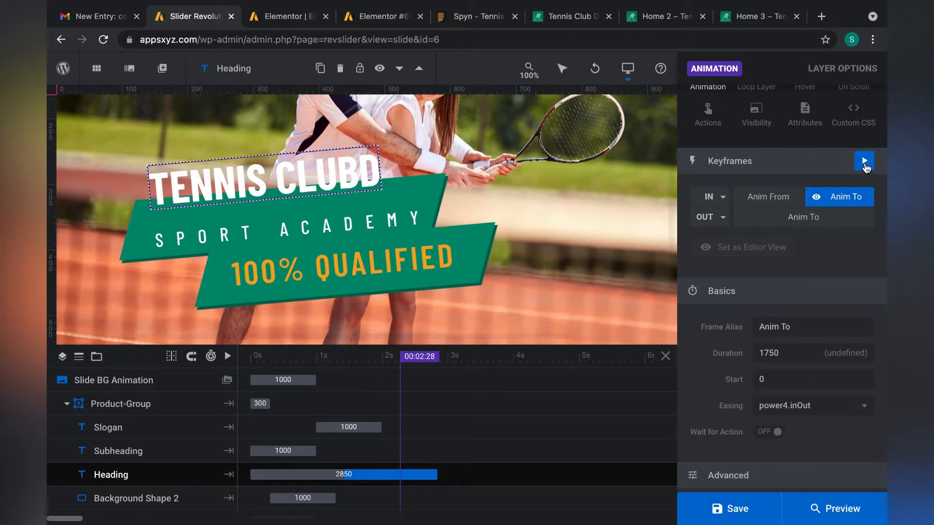
pyautogui.click(865, 162)
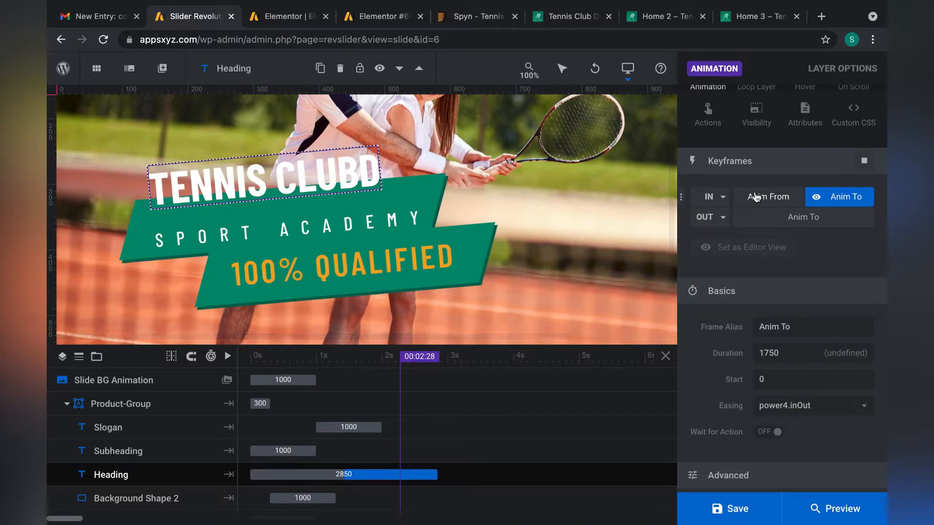
pyautogui.click(723, 199)
pyautogui.scroll(-3, 739, 277)
pyautogui.scroll(5, 749, 356)
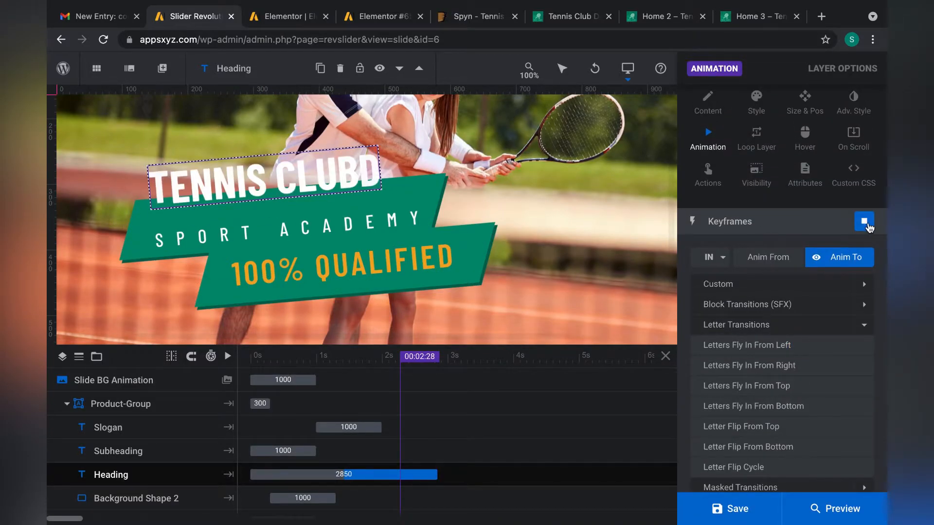
pyautogui.click(719, 259)
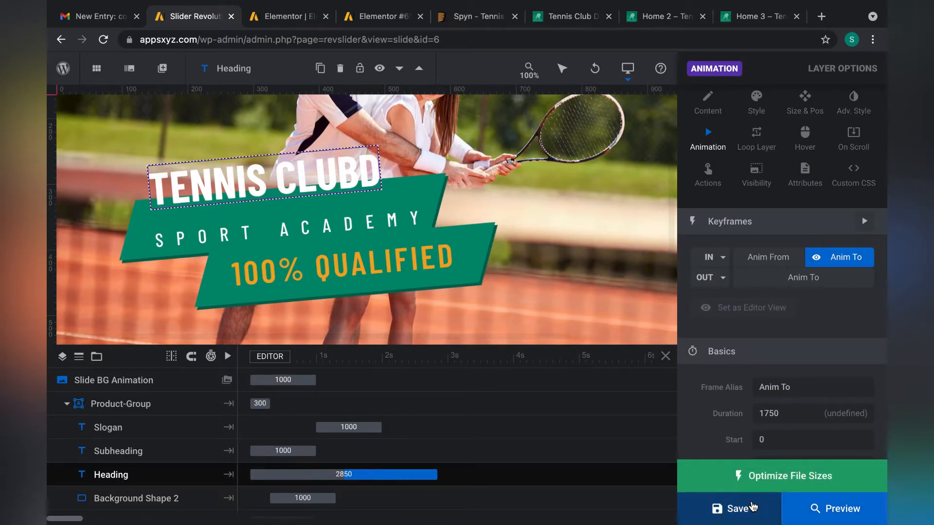
# Step: Add a new button layer to the slide, bringing up the library of ready-made button styles
pyautogui.scroll(-3, 458, 333)
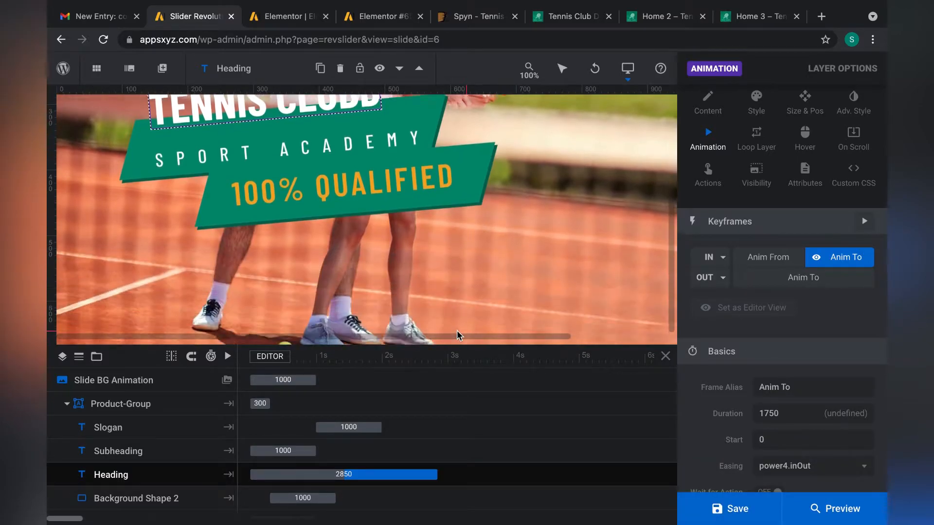
pyautogui.scroll(3, 457, 331)
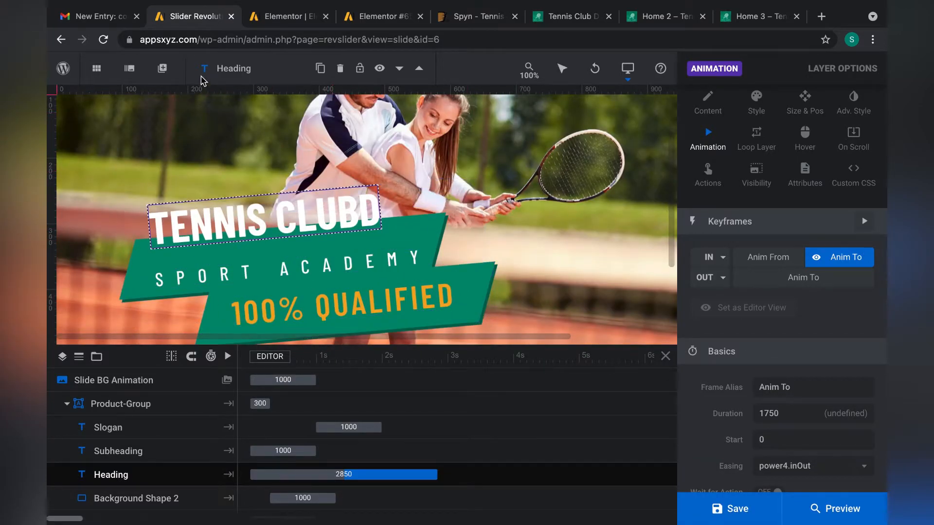
pyautogui.moveTo(157, 77)
pyautogui.moveTo(169, 93)
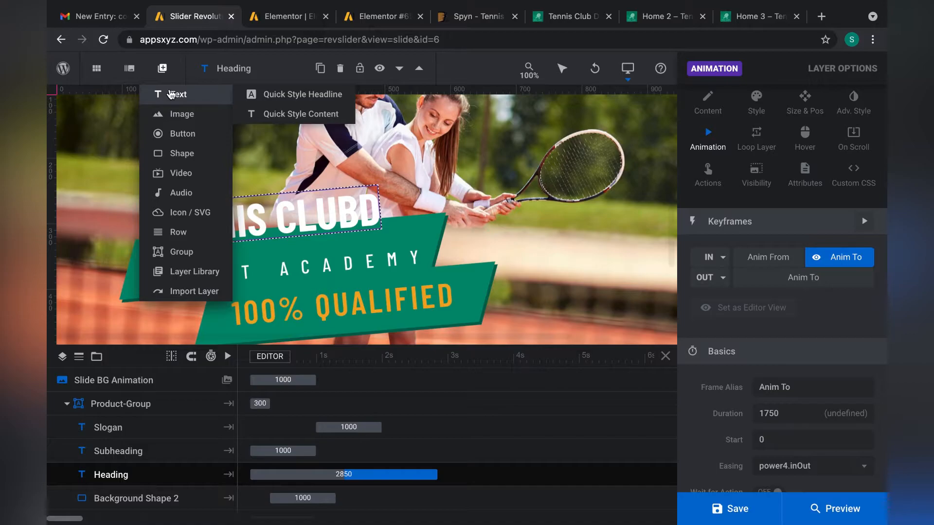
pyautogui.moveTo(181, 113)
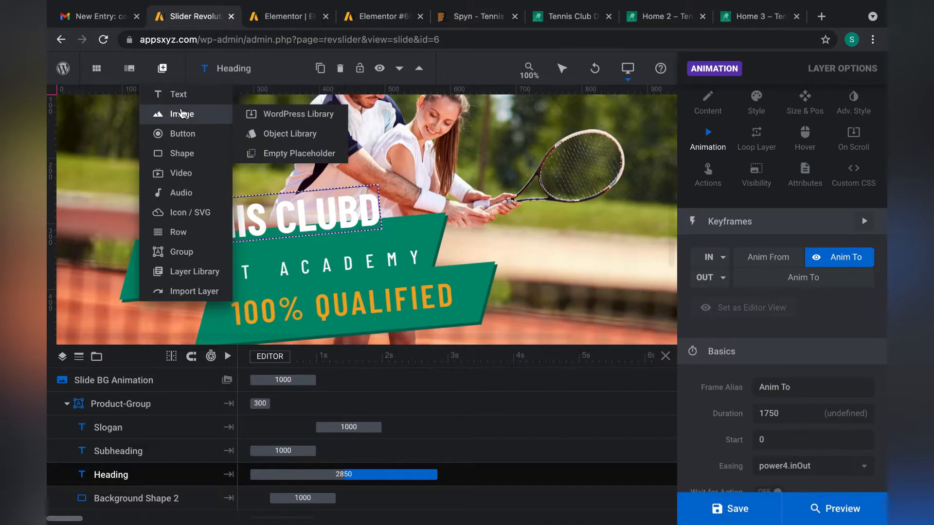
pyautogui.click(196, 141)
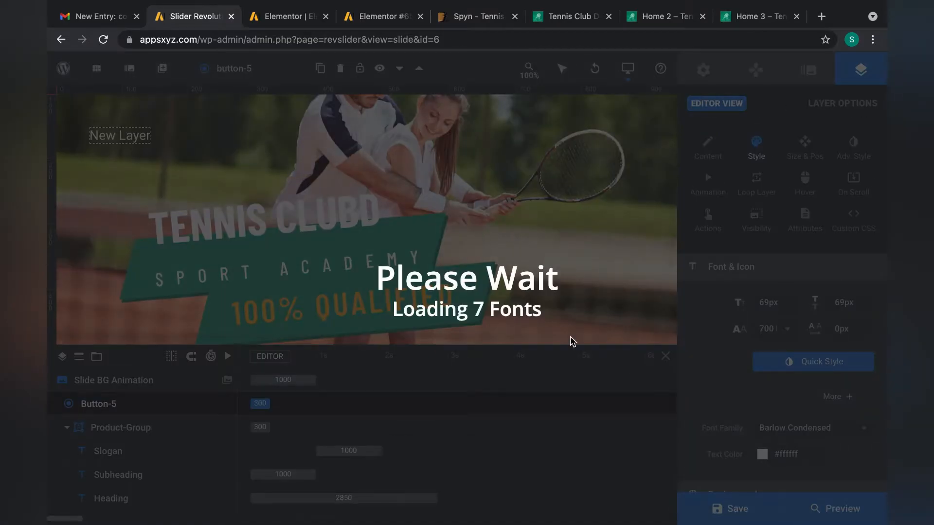
pyautogui.scroll(-2, 436, 314)
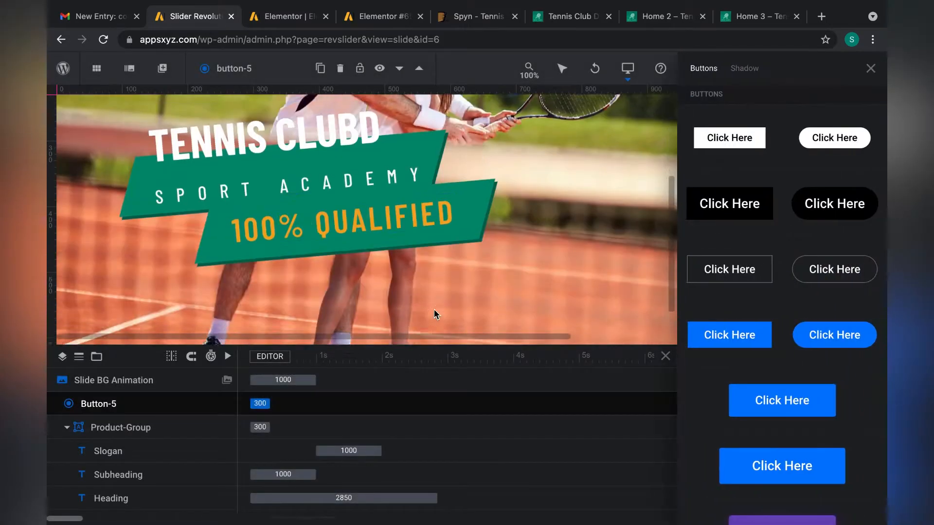
# Step: Insert the large purple ready-made button and place it beside the 100% QUALIFIED banner, over the right part of the slide
pyautogui.scroll(-6, 857, 333)
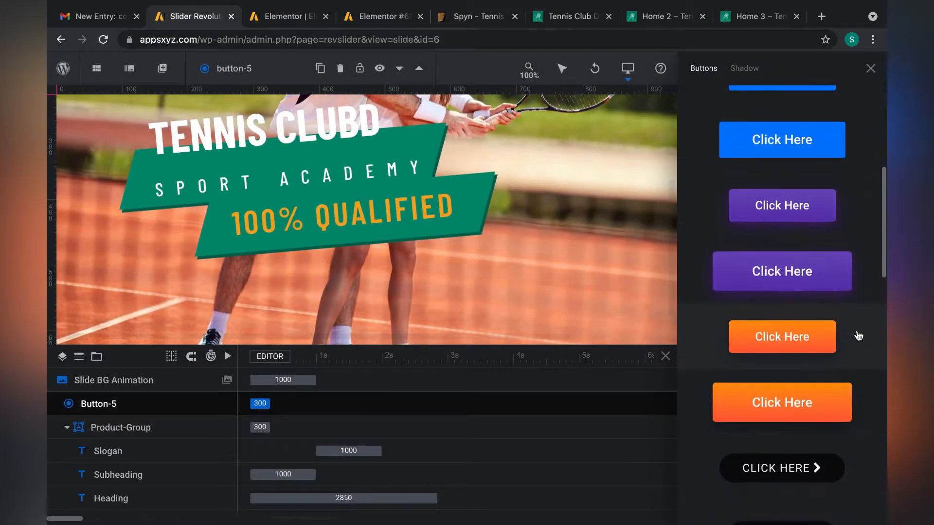
pyautogui.moveTo(798, 264); pyautogui.dragTo(684, 270)
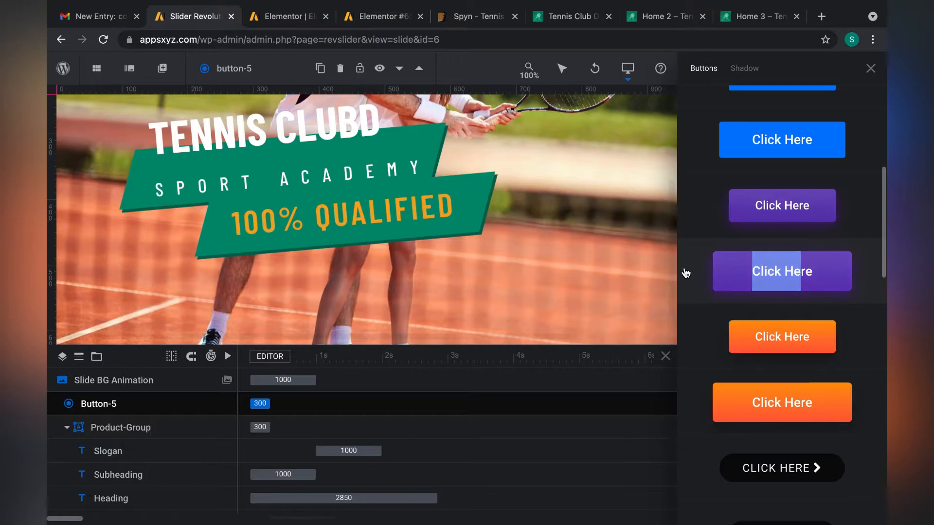
pyautogui.doubleClick(749, 282)
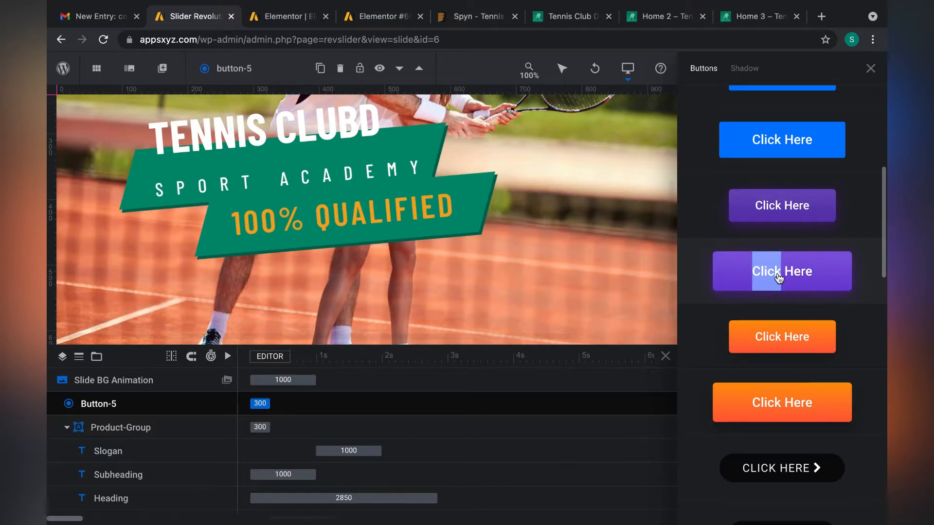
pyautogui.scroll(3, 544, 235)
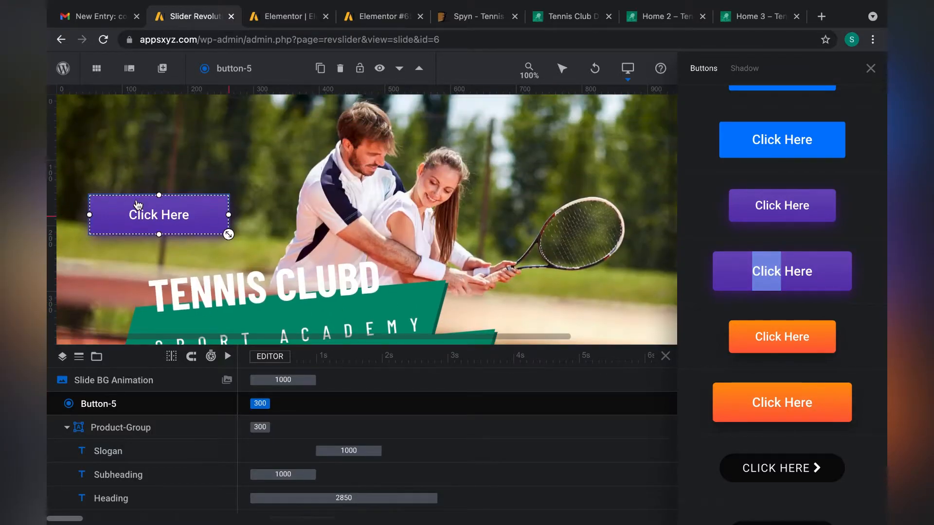
pyautogui.scroll(-2, 137, 204)
pyautogui.moveTo(144, 152); pyautogui.dragTo(591, 307)
pyautogui.click(608, 214)
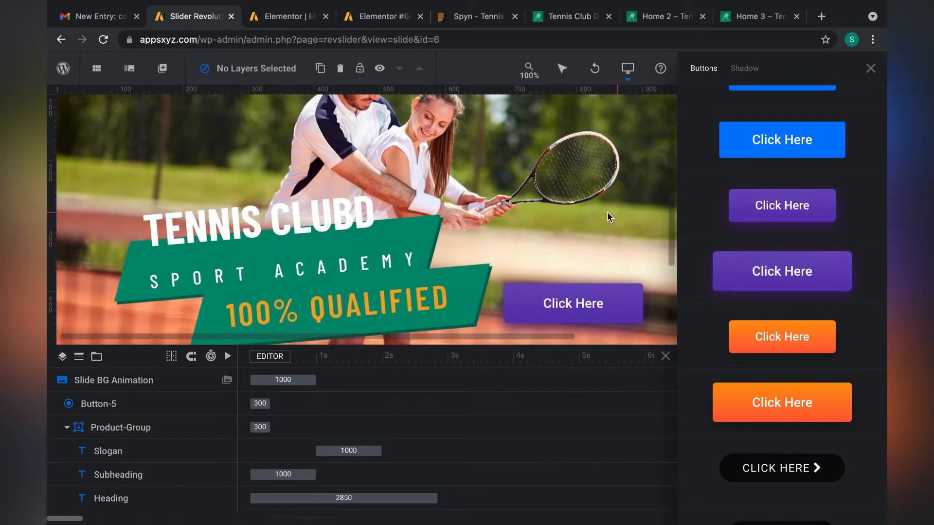
pyautogui.click(579, 303)
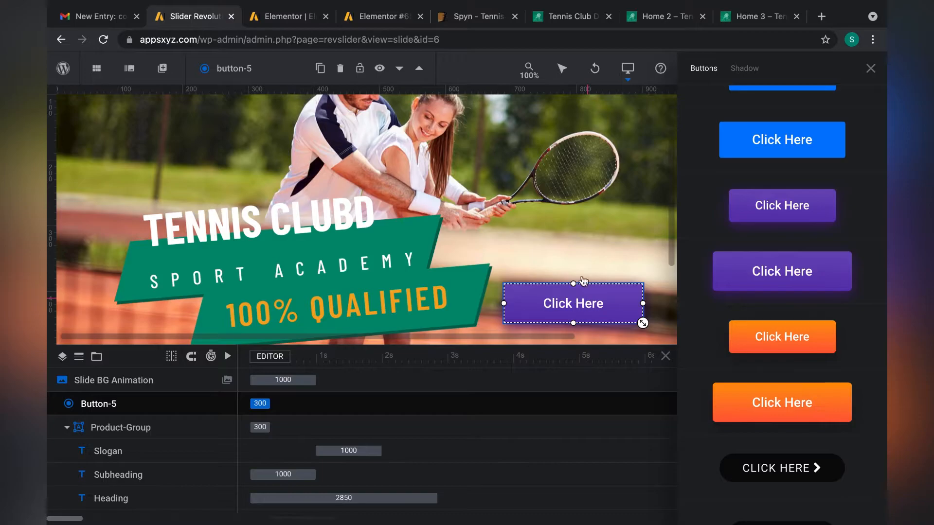
pyautogui.click(870, 69)
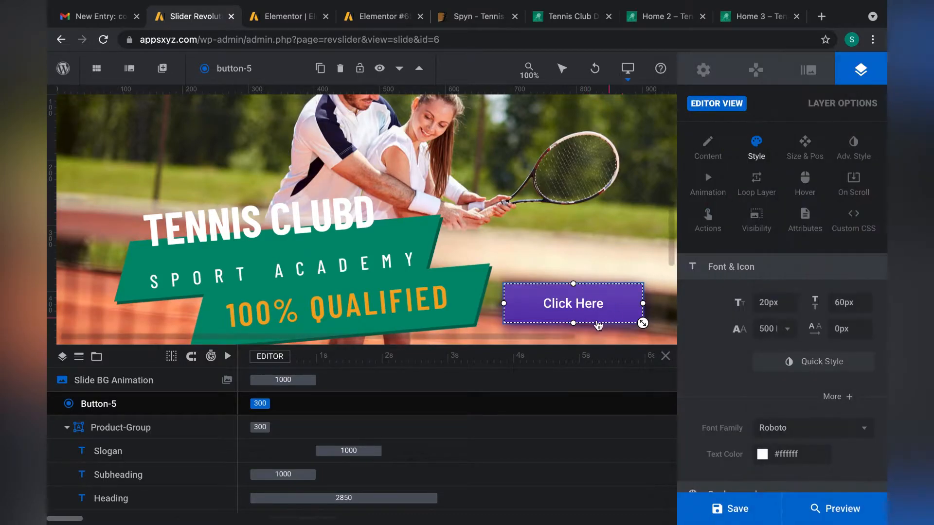
# Step: Replace the purple button's text with BUY NOW
pyautogui.rightClick(580, 318)
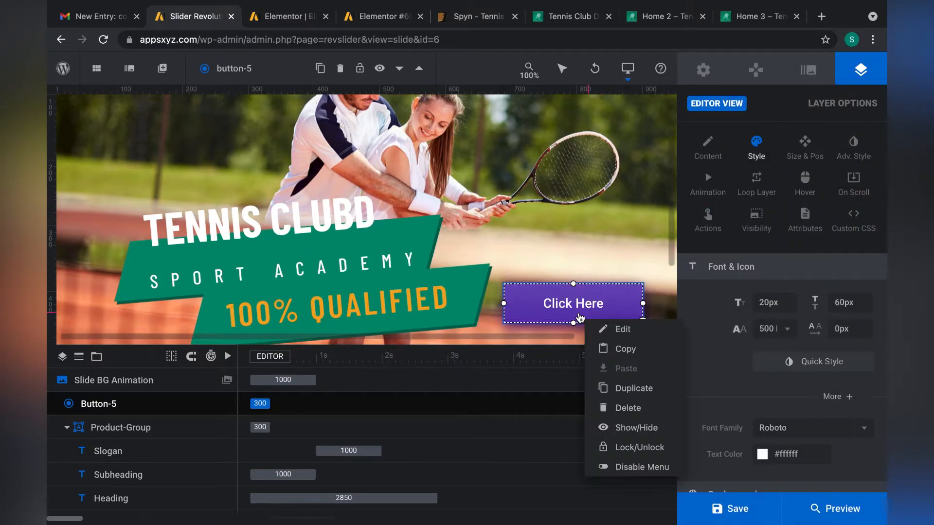
pyautogui.moveTo(604, 337)
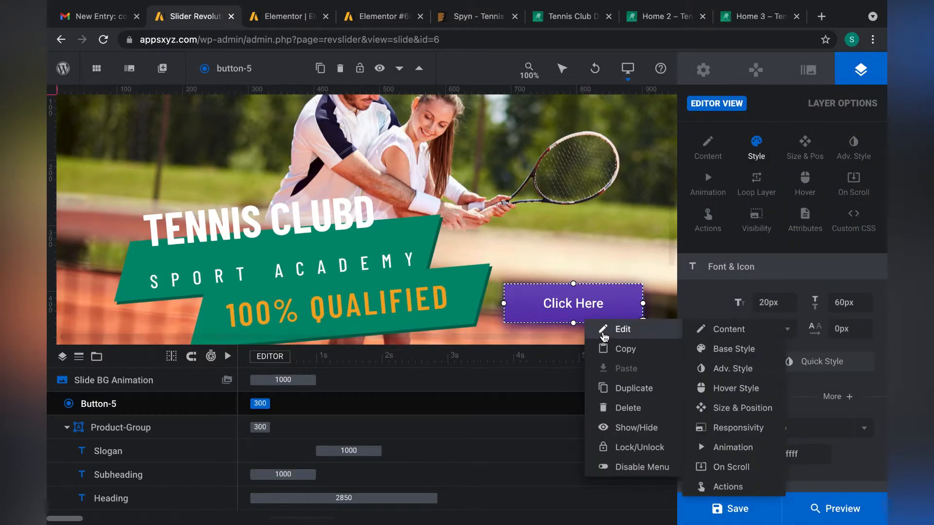
pyautogui.click(729, 330)
pyautogui.hotkey('ctrl', 'a')
pyautogui.write('BUY NOW')
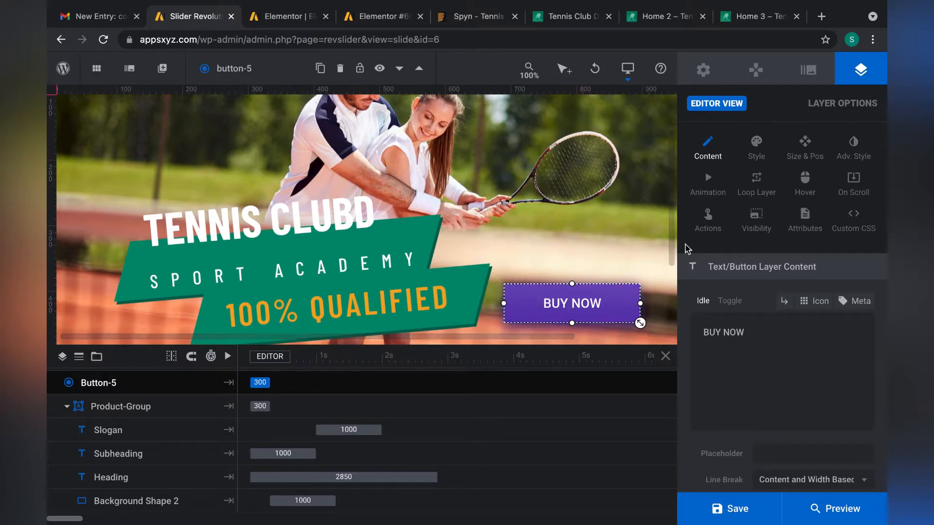
pyautogui.click(709, 221)
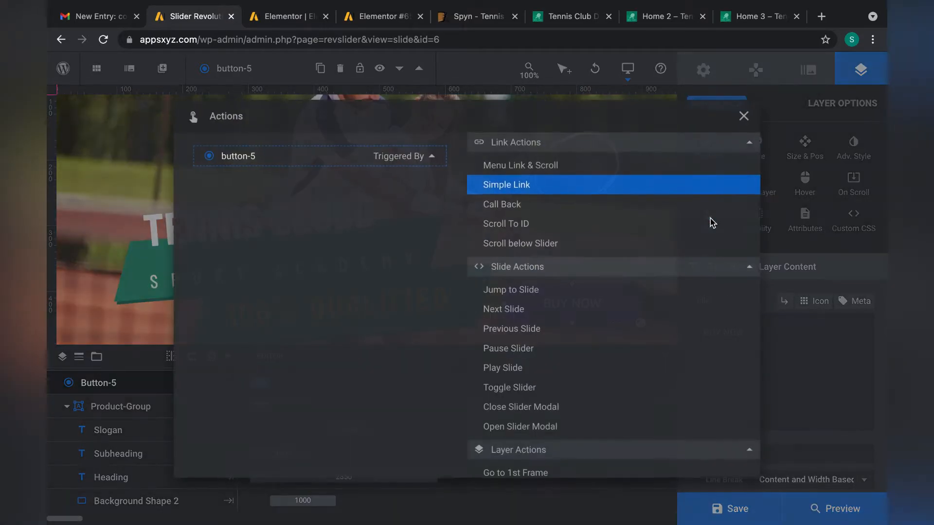
pyautogui.click(522, 186)
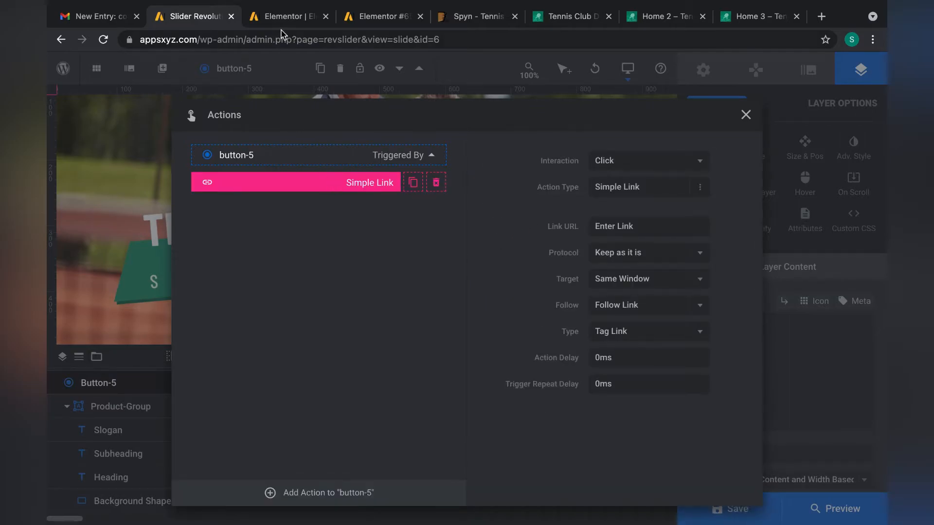
pyautogui.click(287, 16)
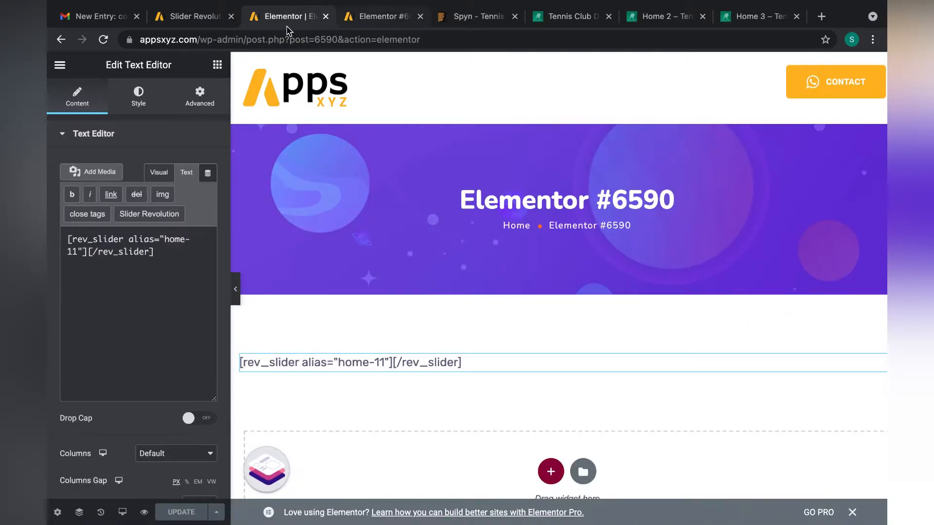
pyautogui.moveTo(199, 40); pyautogui.dragTo(51, 36)
pyautogui.hotkey('ctrl', 'c')
pyautogui.scroll(-3, 505, 278)
pyautogui.scroll(3, 505, 277)
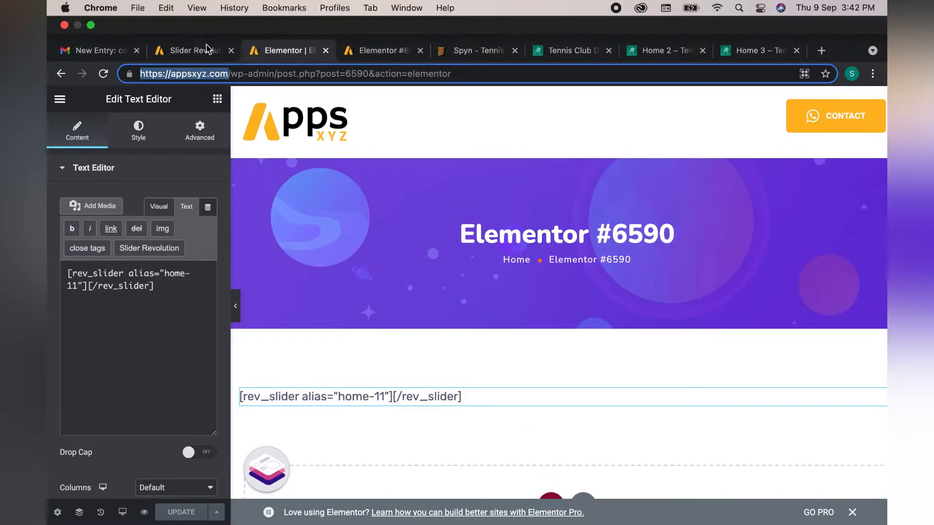
pyautogui.click(195, 16)
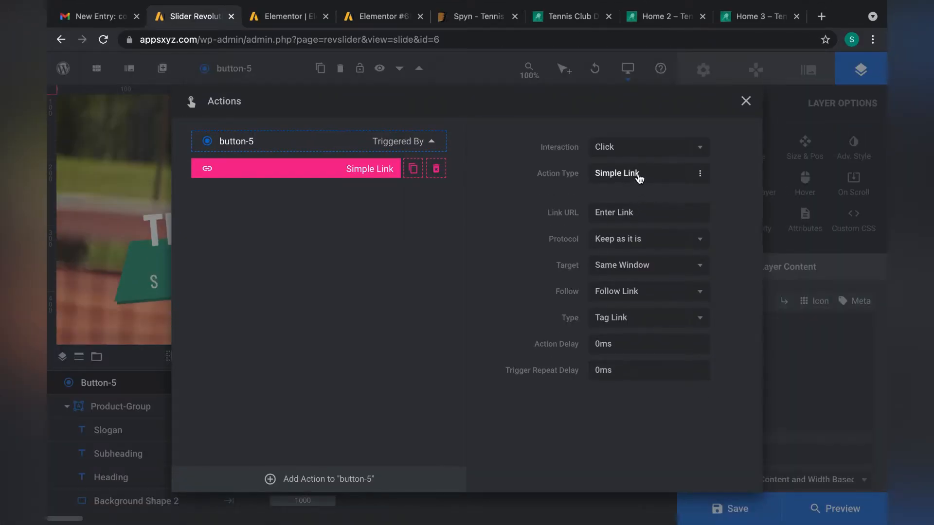
pyautogui.click(639, 178)
pyautogui.click(600, 180)
pyautogui.click(626, 209)
pyautogui.hotkey('ctrl', 'v')
pyautogui.click(534, 208)
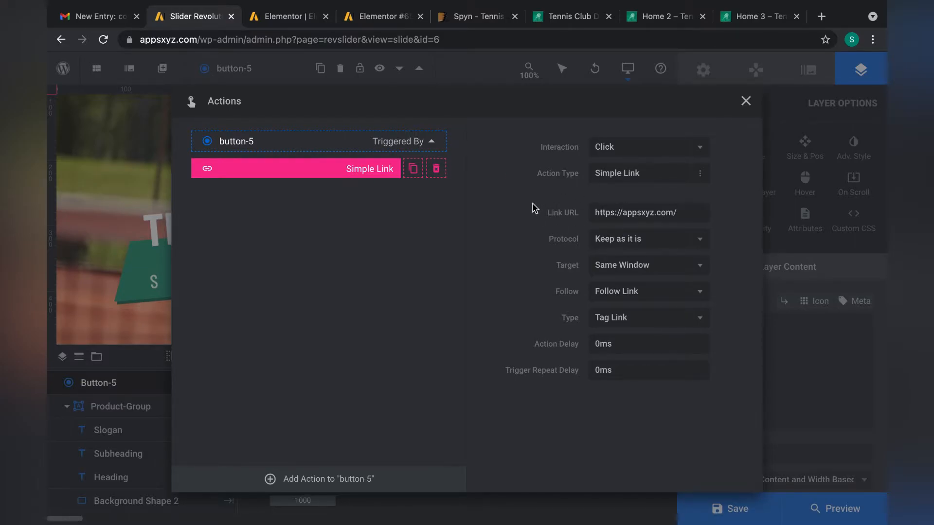
pyautogui.click(630, 148)
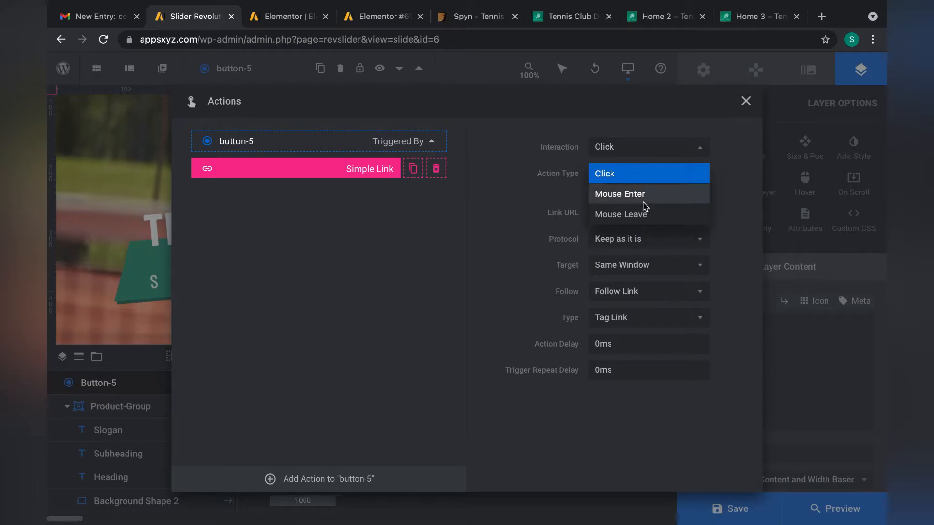
pyautogui.click(517, 201)
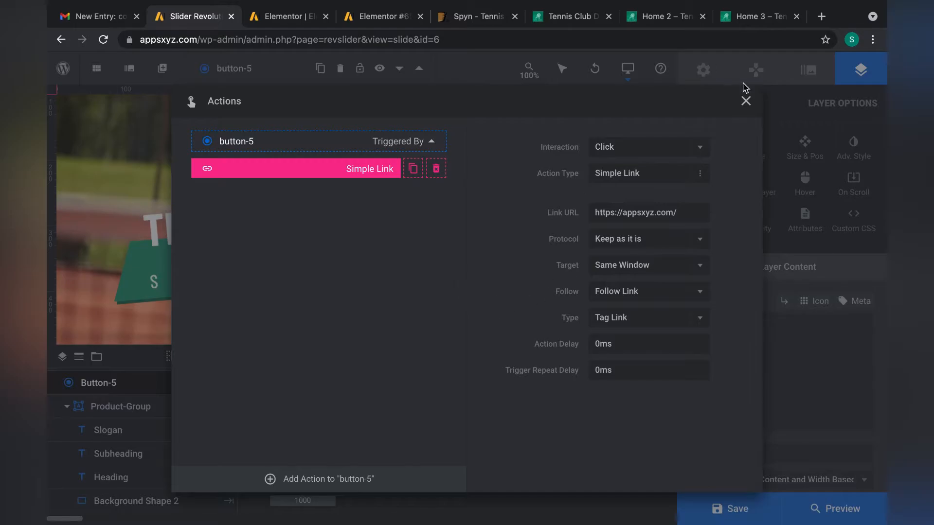
pyautogui.click(746, 101)
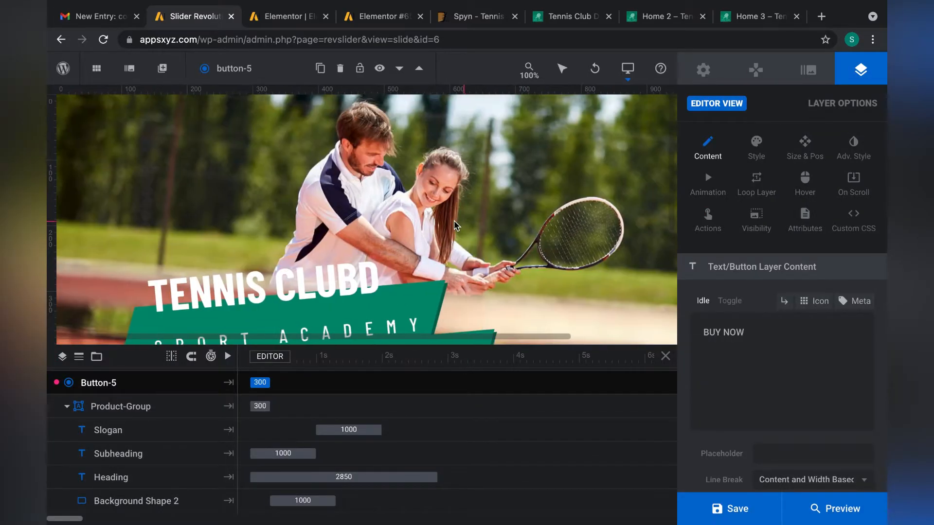
# Step: Widen the upper green background shape behind the SPORT ACADEMY text toward the right
pyautogui.scroll(3, 454, 222)
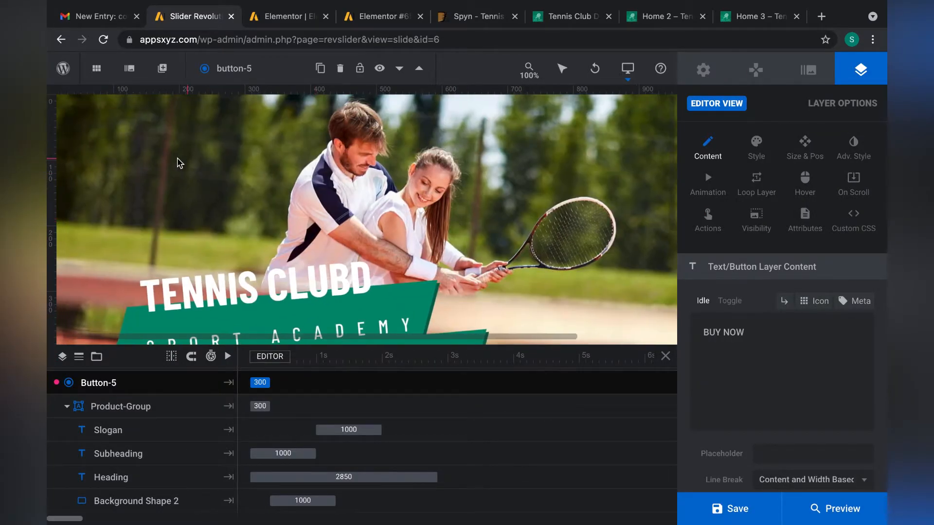
pyautogui.scroll(-4, 490, 167)
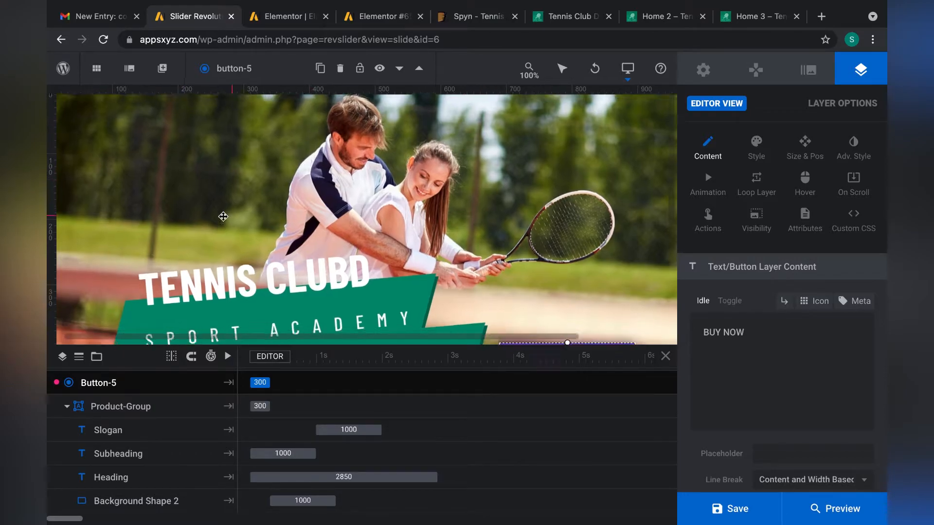
pyautogui.click(242, 230)
pyautogui.click(242, 185)
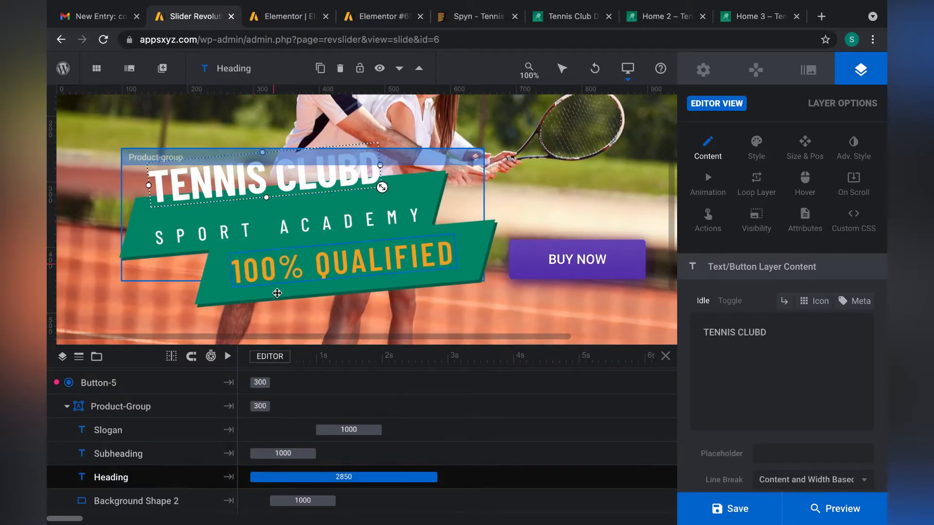
pyautogui.click(276, 293)
pyautogui.click(145, 246)
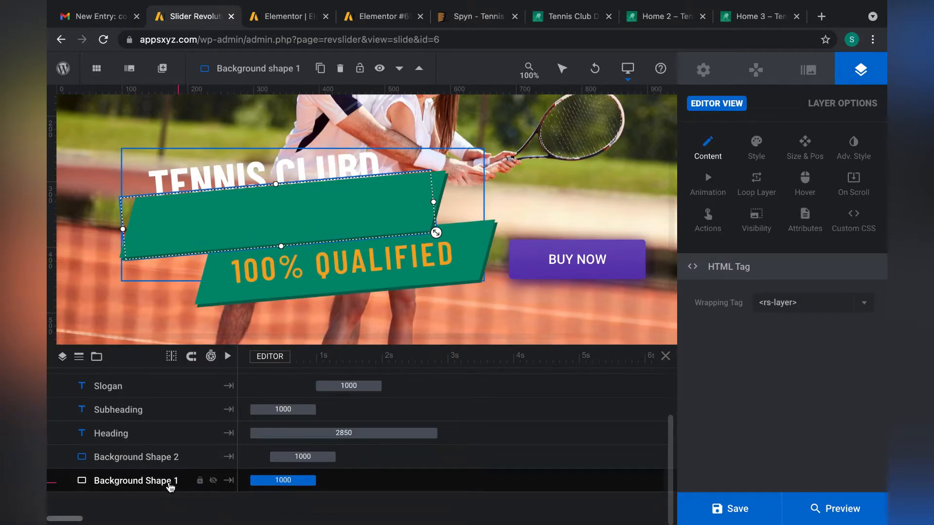
pyautogui.moveTo(434, 200); pyautogui.dragTo(479, 224)
# Step: Move the TENNIS CLUBD heading slightly right and down onto the widened green shape
pyautogui.scroll(3, 355, 242)
pyautogui.click(355, 242)
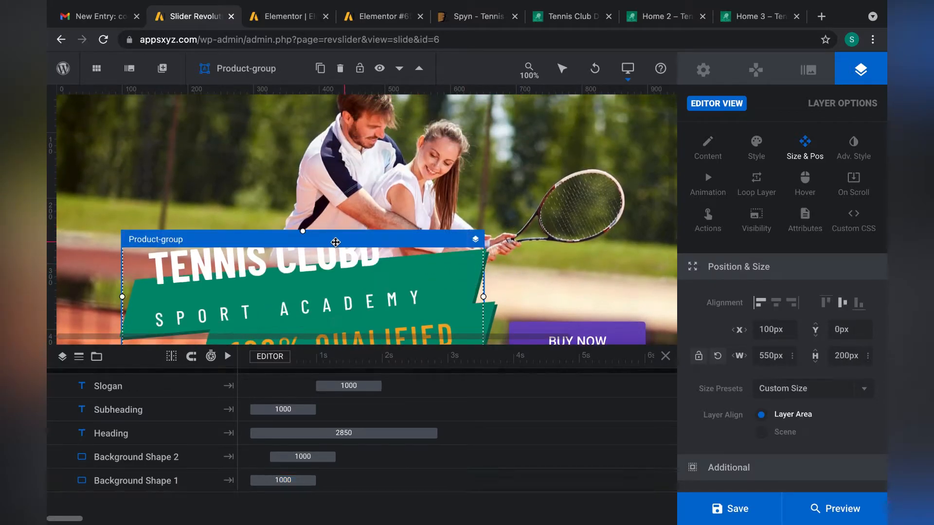
pyautogui.click(290, 281)
pyautogui.click(238, 232)
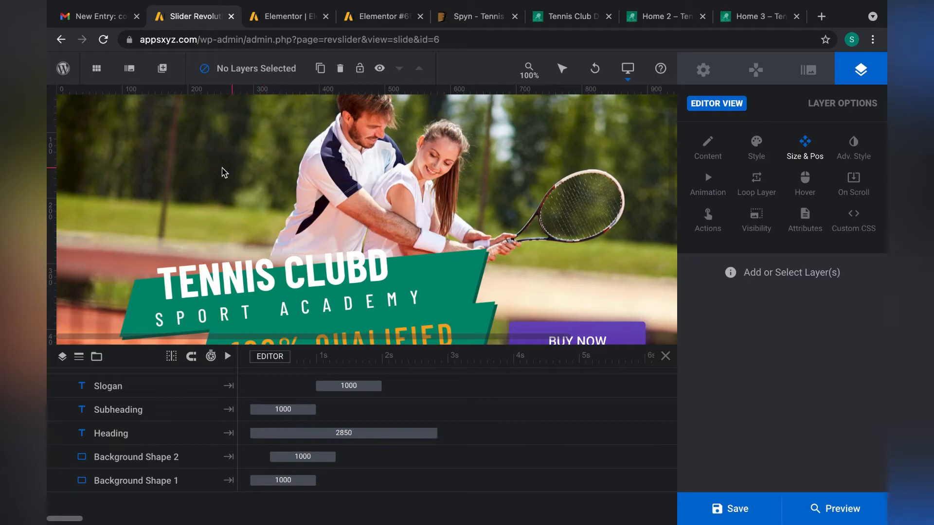
# Step: Add mockup.png from the media library as an image layer above the heading, about 208 × 174 px at X 130 px, Y 50 px
pyautogui.scroll(1, 224, 172)
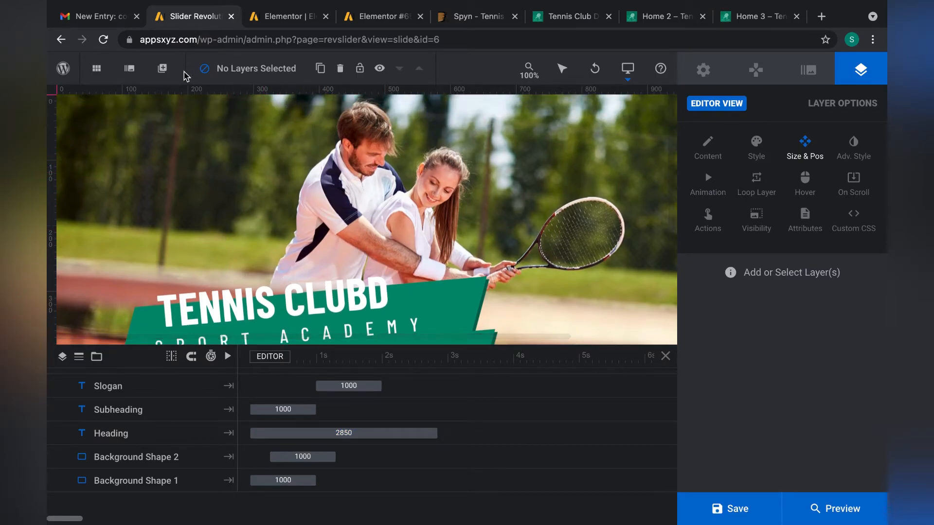
pyautogui.click(162, 70)
pyautogui.click(185, 119)
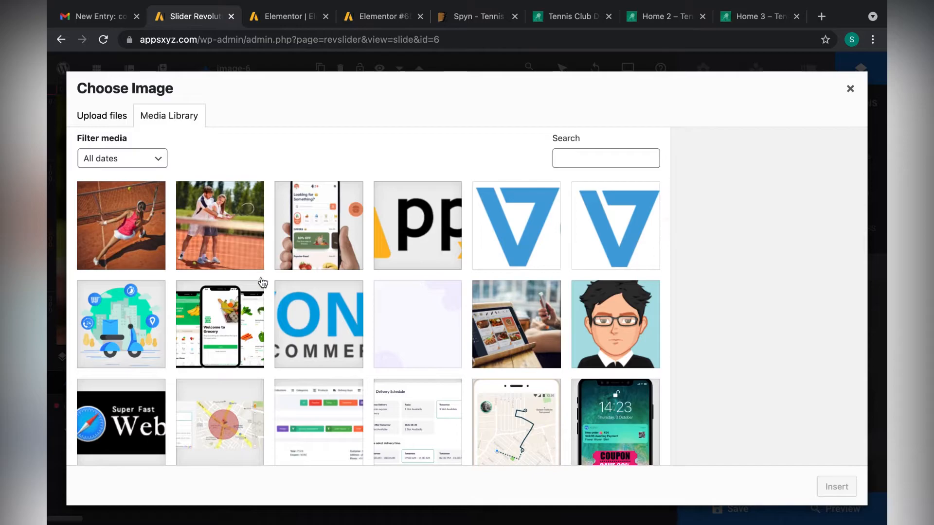
pyautogui.click(232, 326)
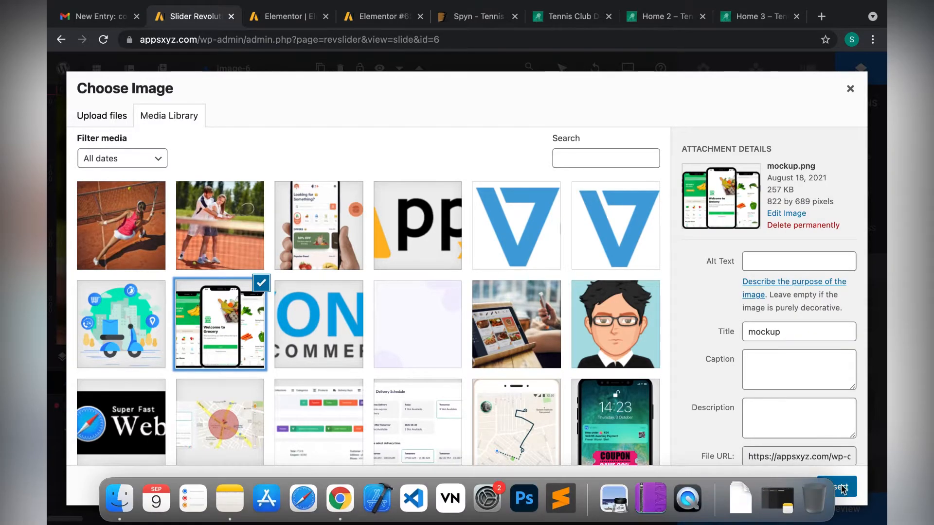
pyautogui.click(836, 487)
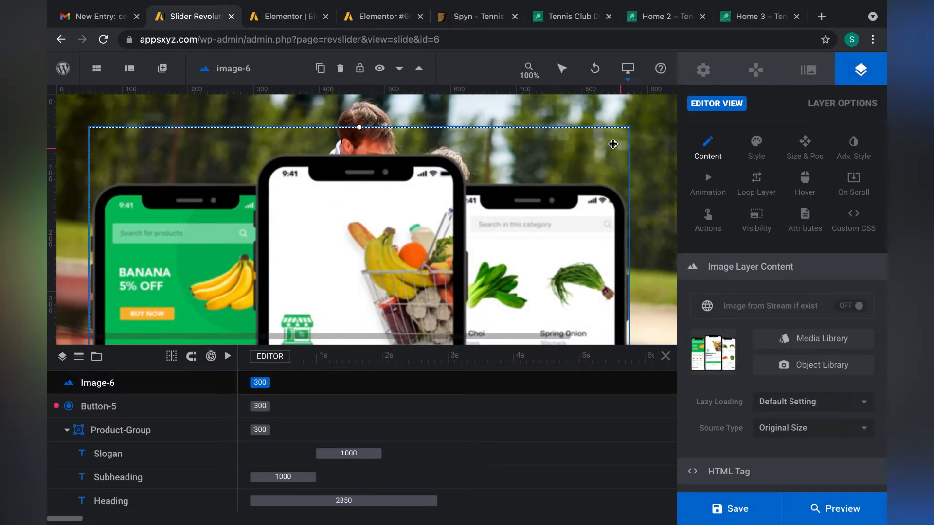
pyautogui.moveTo(630, 130); pyautogui.dragTo(226, 164)
pyautogui.moveTo(171, 189); pyautogui.dragTo(223, 189)
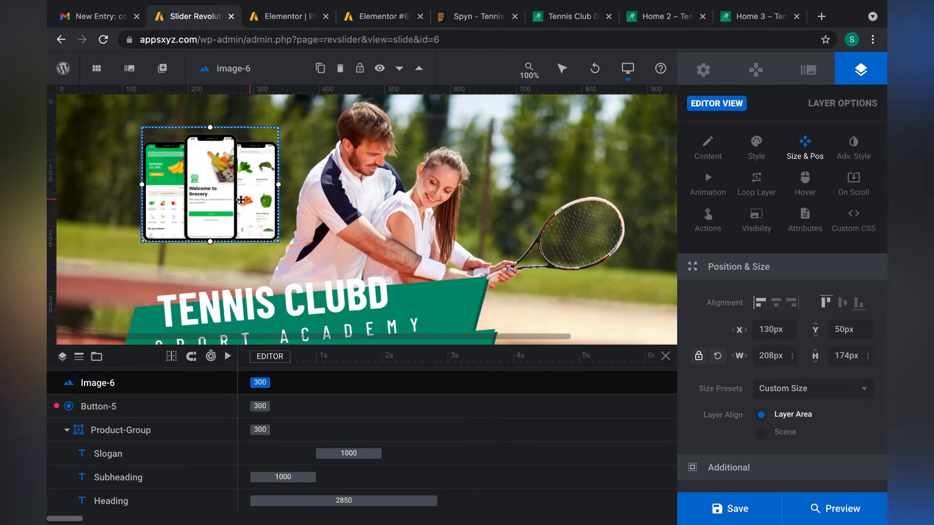
# Step: Delay the image layer's entrance on the timeline to about 1390 ms and play the slide's animation
pyautogui.scroll(-2, 250, 477)
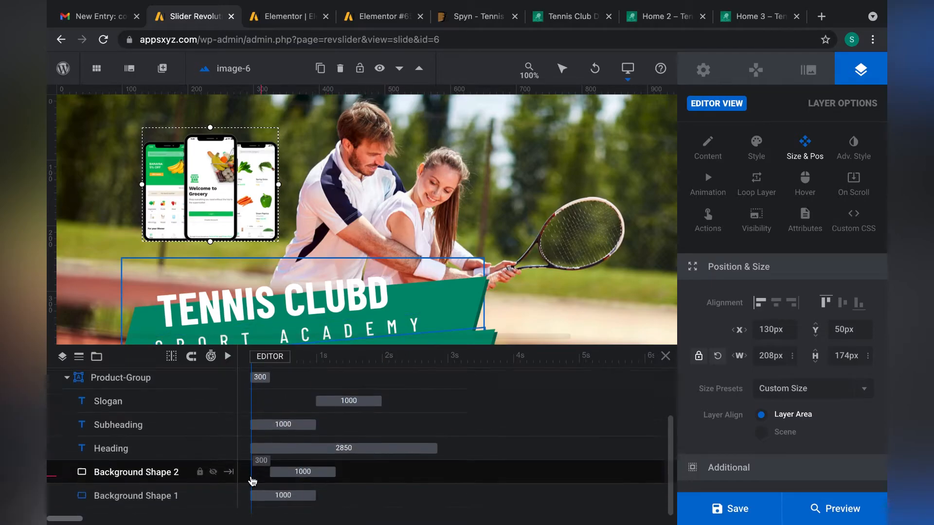
pyautogui.scroll(3, 252, 481)
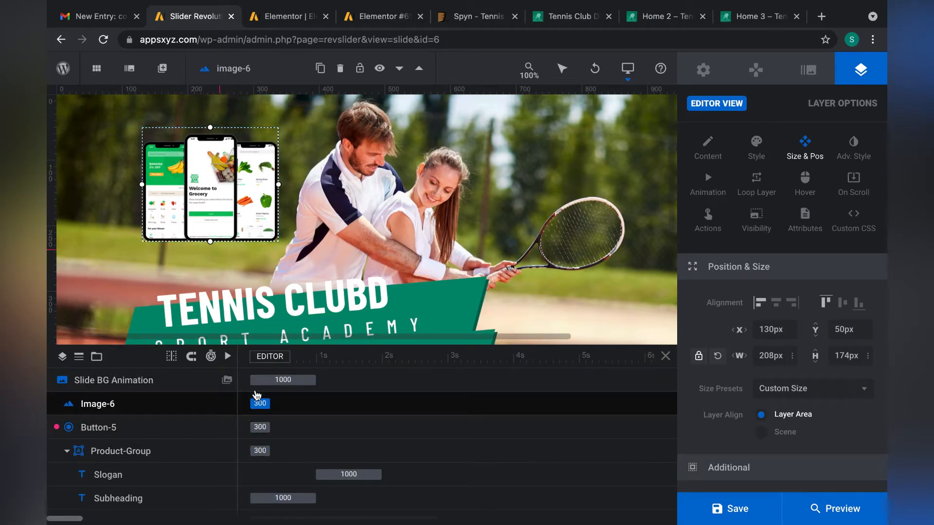
pyautogui.moveTo(261, 405); pyautogui.dragTo(351, 405)
pyautogui.click(352, 404)
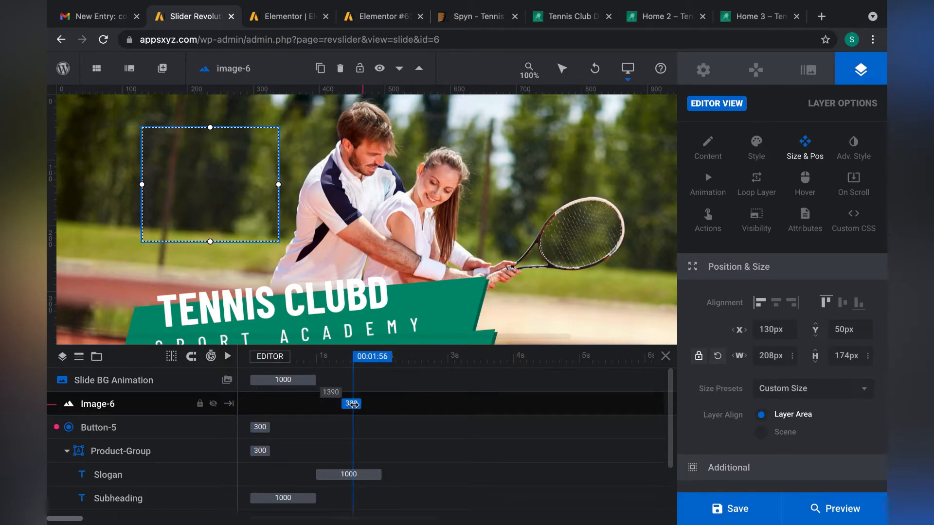
pyautogui.click(227, 356)
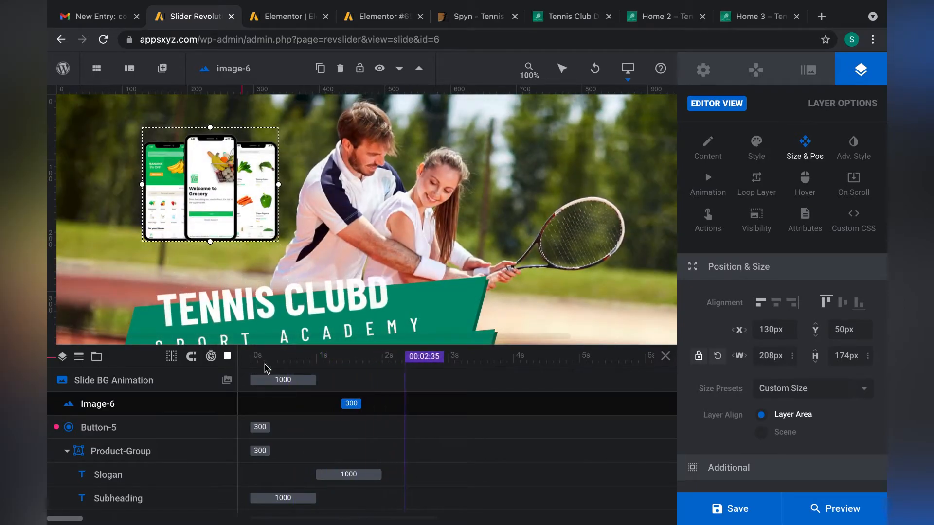
pyautogui.click(274, 428)
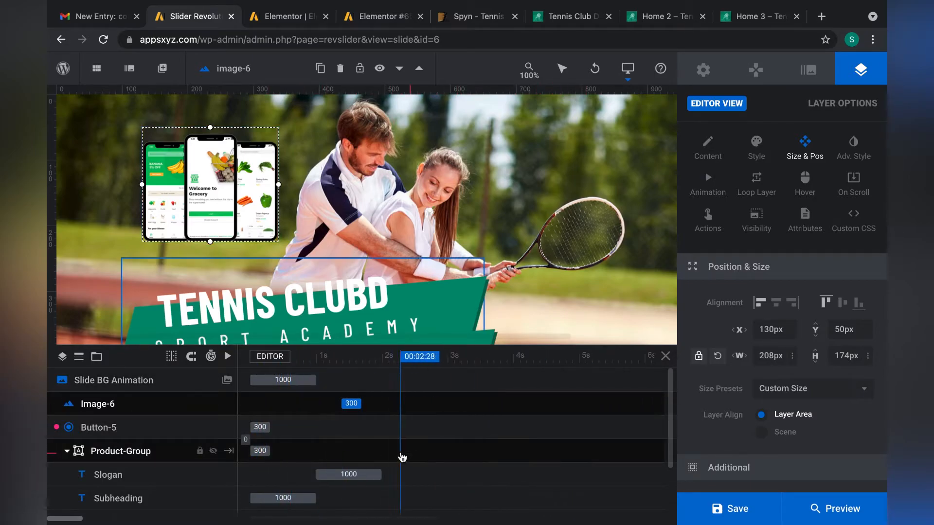
# Step: Play the slide's animation from the timeline and save the slide
pyautogui.scroll(-3, 467, 431)
pyautogui.scroll(3, 467, 431)
pyautogui.scroll(-3, 467, 431)
pyautogui.scroll(3, 467, 431)
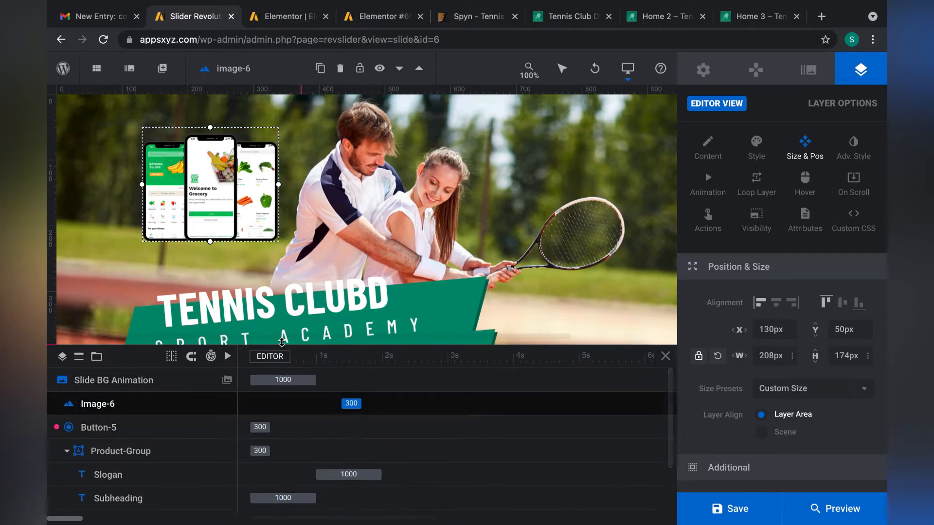
pyautogui.click(227, 357)
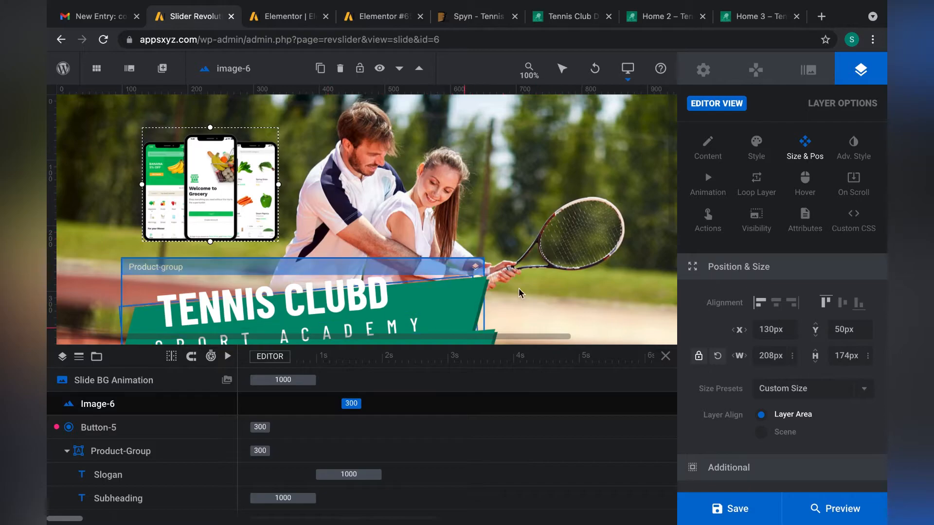
pyautogui.click(734, 509)
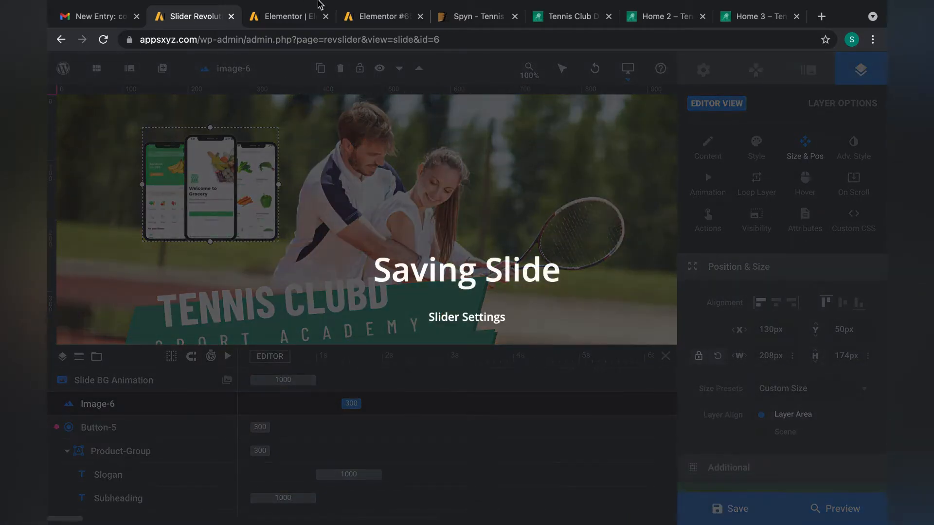
# Step: Reload the page preview and look over the updated slide with its mockup image, green shapes and button
pyautogui.click(370, 24)
pyautogui.click(372, 40)
pyautogui.press('Return')
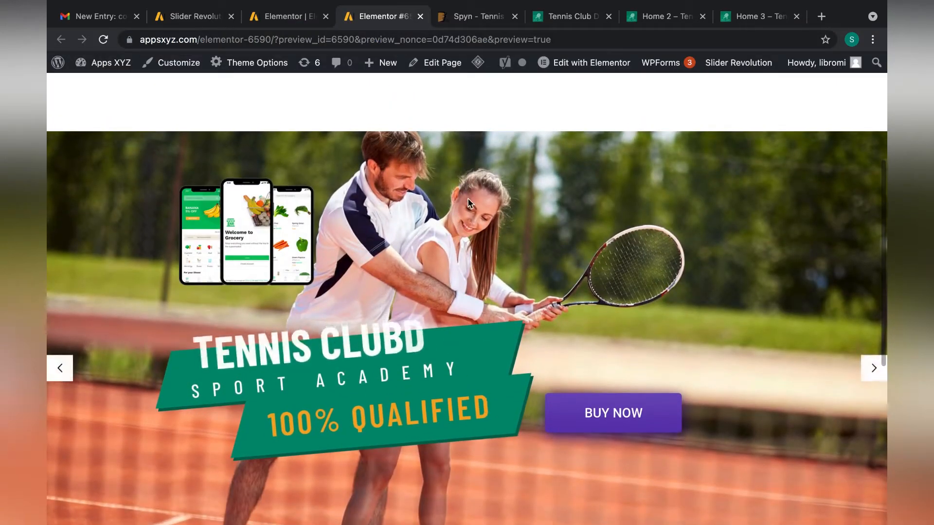
pyautogui.scroll(-1, 506, 252)
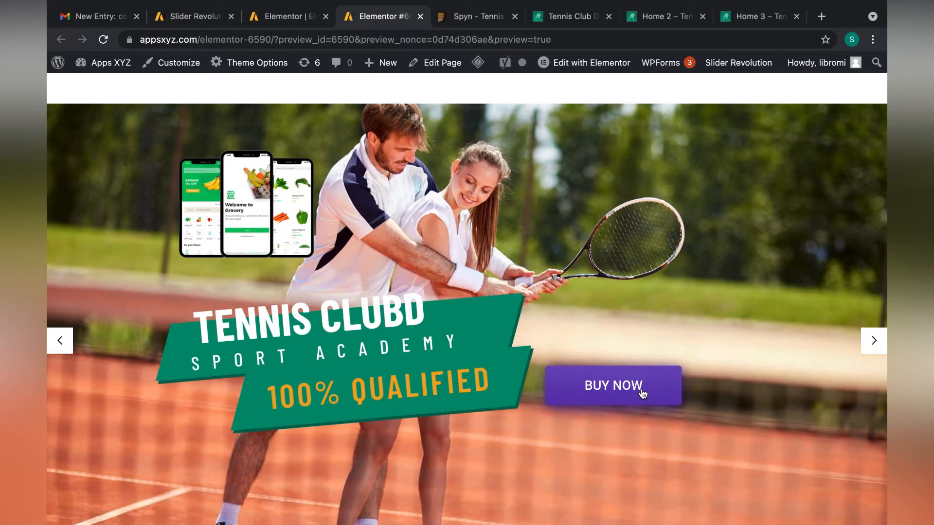
# Step: Test the BUY NOW button's link, look over the linked home page and return to the page preview
pyautogui.click(631, 379)
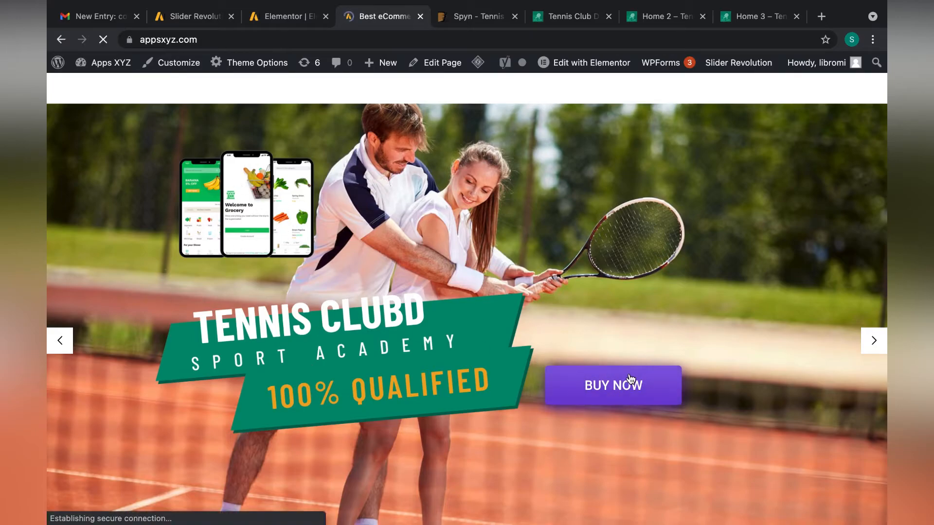
pyautogui.scroll(-9, 631, 379)
pyautogui.scroll(10, 631, 379)
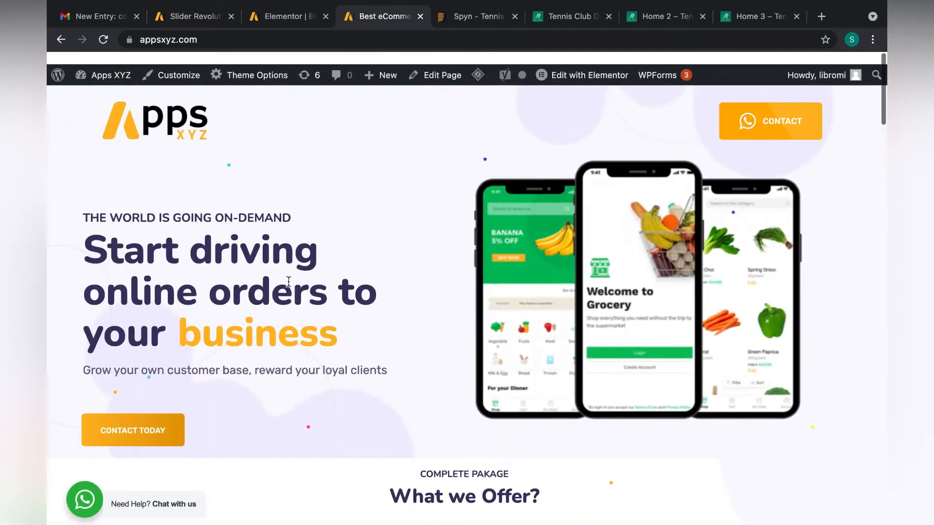
pyautogui.click(61, 41)
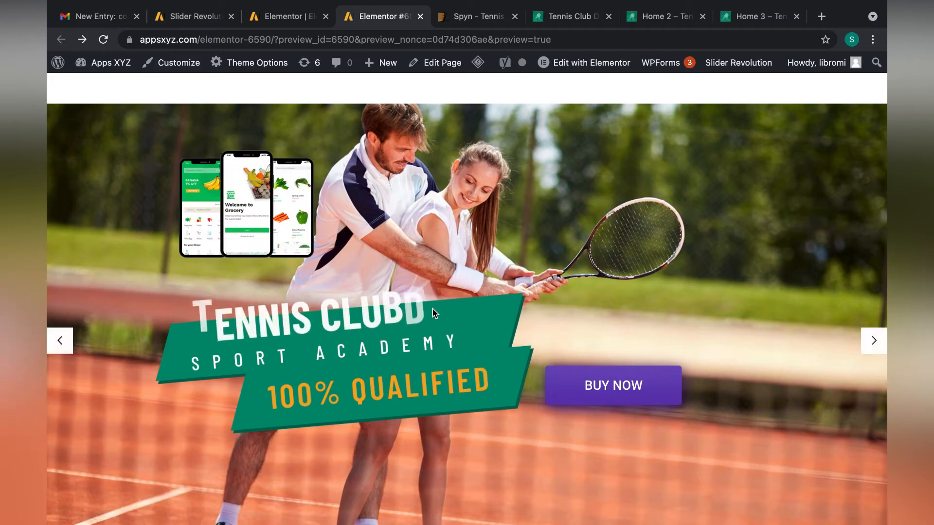
# Step: Inspect the page preview in the browser's developer tools with device emulation and examine the slider at phone size
pyautogui.press('super+alt+i')
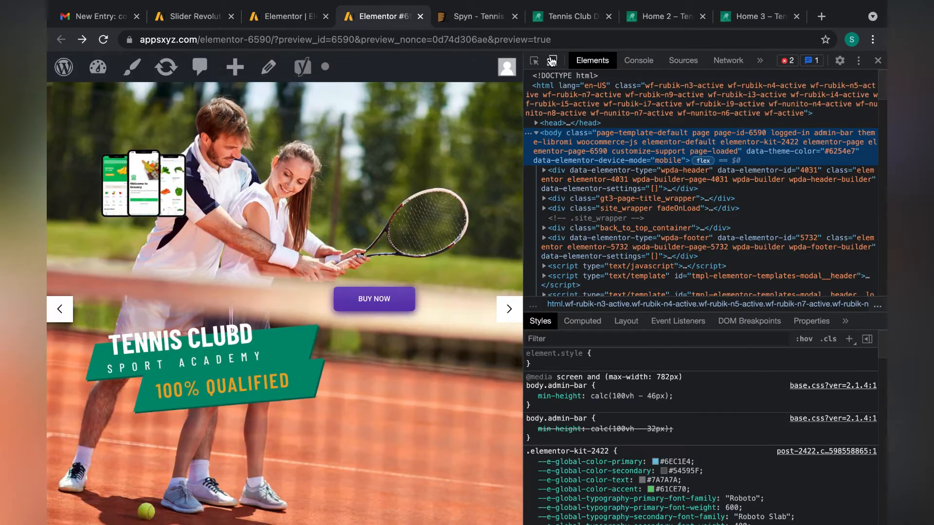
pyautogui.press('super+shift+m')
pyautogui.scroll(4, 340, 262)
pyautogui.scroll(-5, 340, 262)
pyautogui.scroll(1, 340, 262)
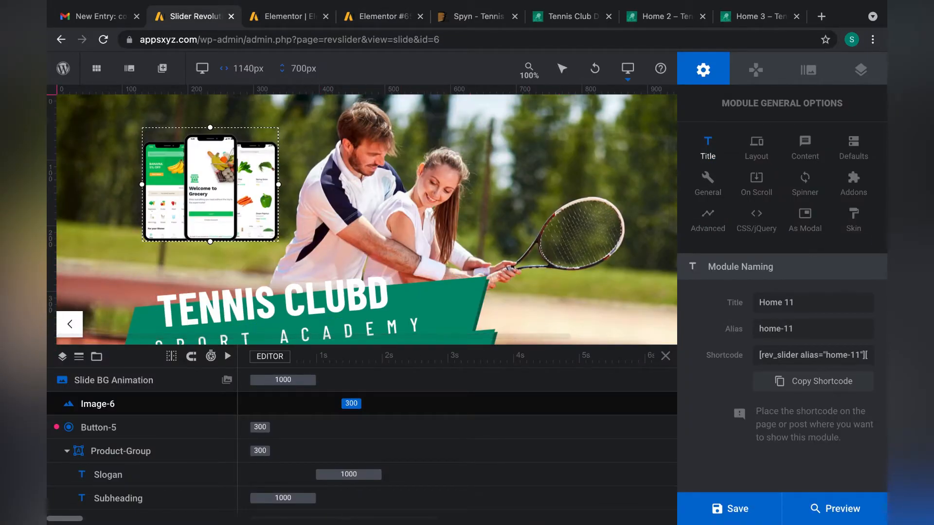
# Step: Switch the slider editor to the mobile layout and enlarge the phone mockup image to about 286 × 240 px
pyautogui.moveTo(634, 78)
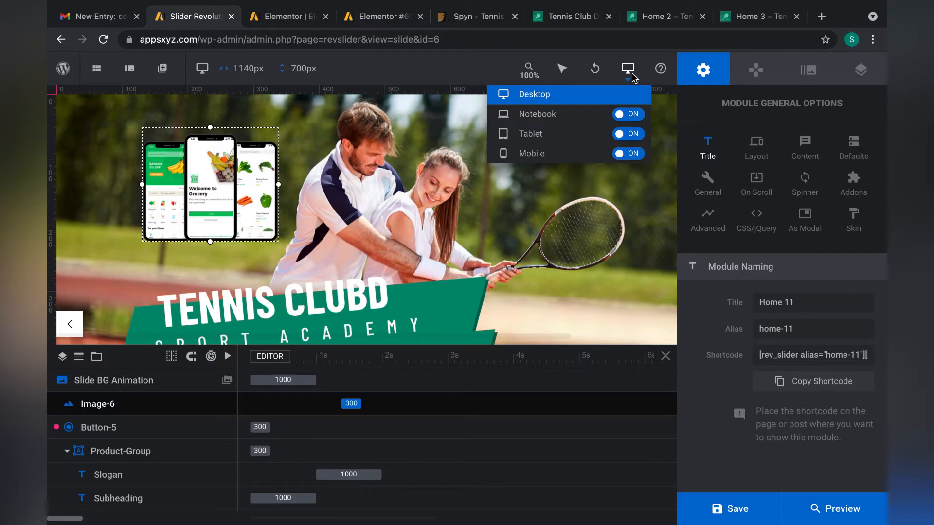
pyautogui.click(556, 137)
pyautogui.click(554, 158)
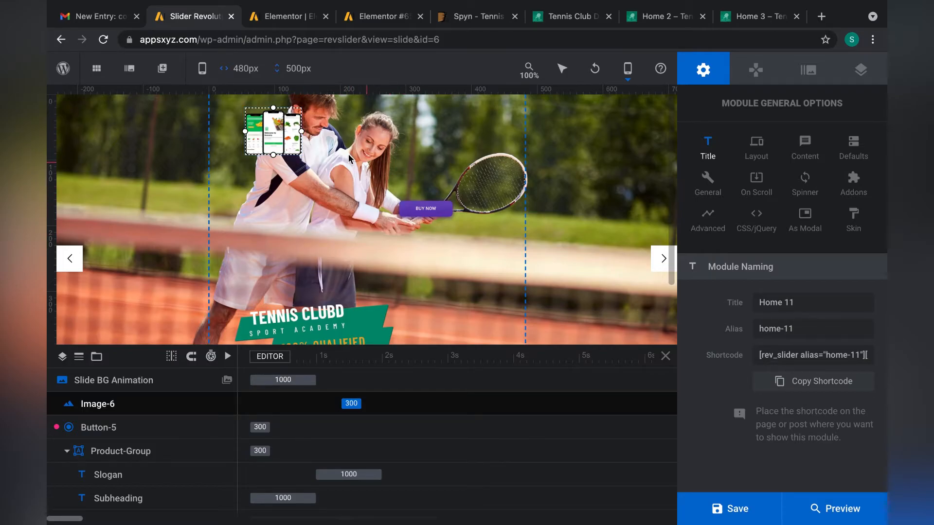
pyautogui.moveTo(332, 204); pyautogui.dragTo(344, 266)
pyautogui.moveTo(334, 138); pyautogui.dragTo(415, 180)
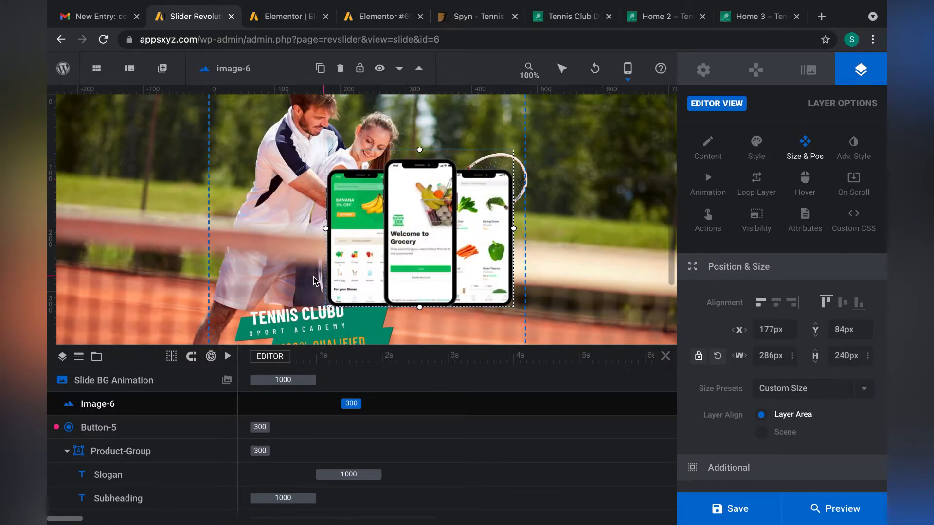
# Step: Move the heading group to the upper part of the mobile slide and the mockup below it, about X 81 px, Y 125 px
pyautogui.keyDown('shift'); pyautogui.click(297, 313); pyautogui.keyUp('shift')
pyautogui.moveTo(301, 313); pyautogui.dragTo(291, 121)
pyautogui.moveTo(434, 256); pyautogui.dragTo(381, 282)
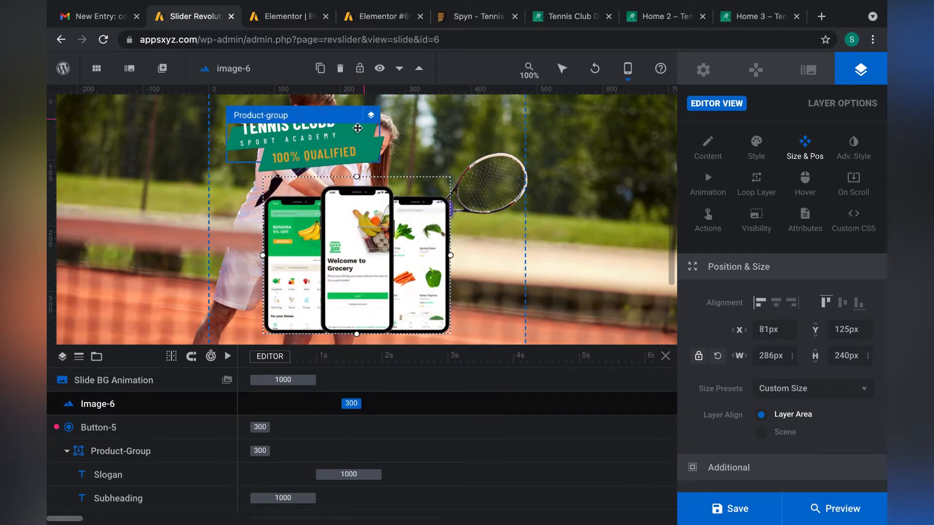
# Step: Shift the heading group right so it sits over the mockup in the mobile layout, and save the slide
pyautogui.click(354, 118)
pyautogui.moveTo(382, 119); pyautogui.dragTo(409, 119)
pyautogui.click(494, 294)
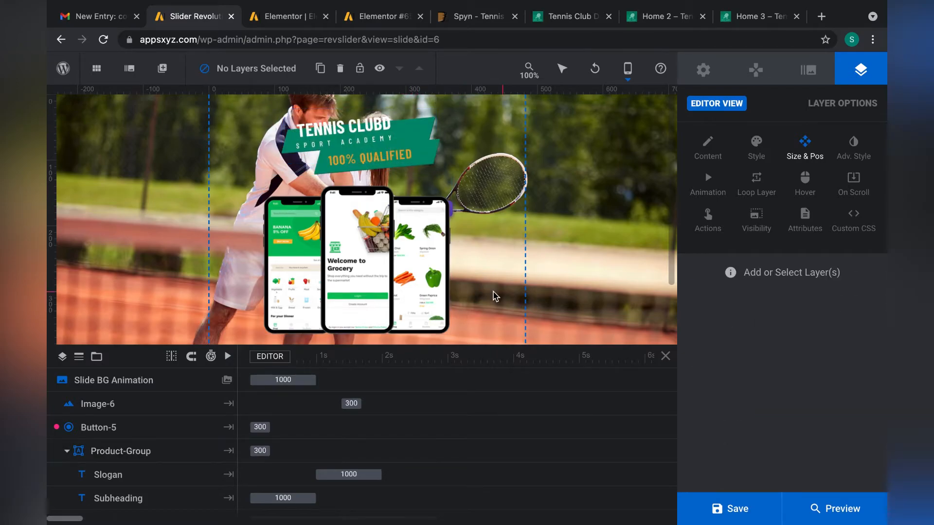
pyautogui.click(720, 508)
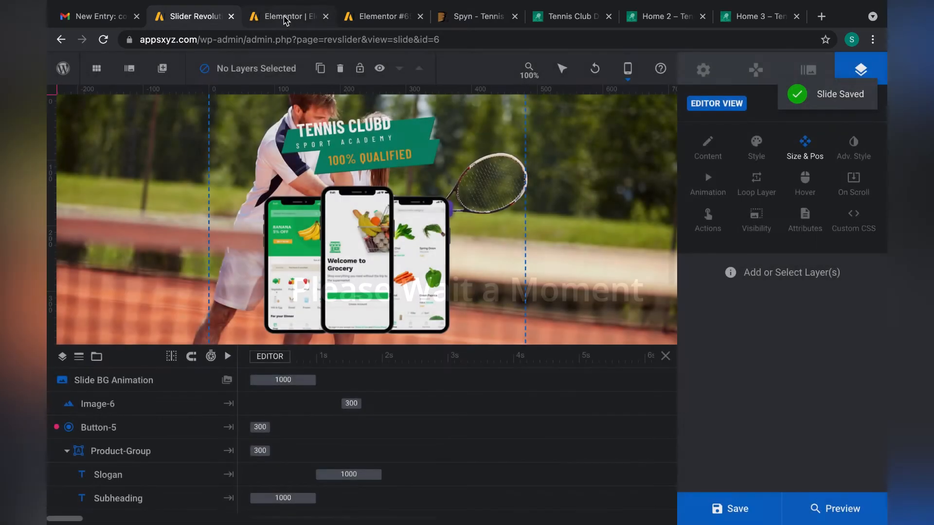
# Step: Reload the page preview and check the rearranged slide at phone size
pyautogui.click(286, 19)
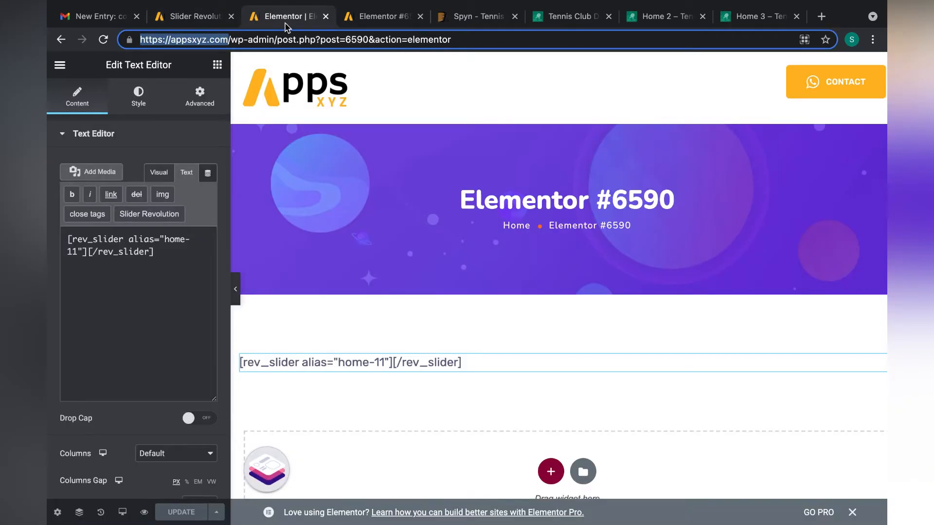
pyautogui.click(374, 10)
pyautogui.click(386, 39)
pyautogui.press('Return')
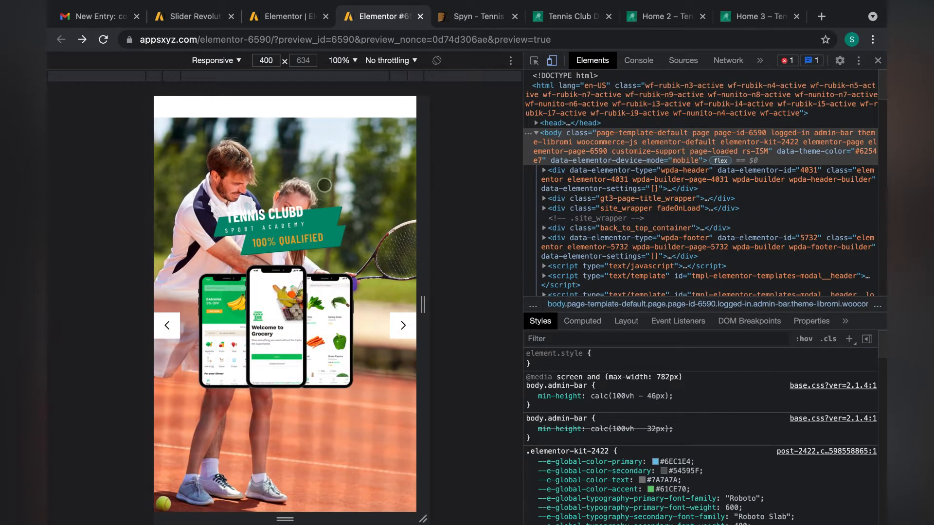
pyautogui.click(282, 18)
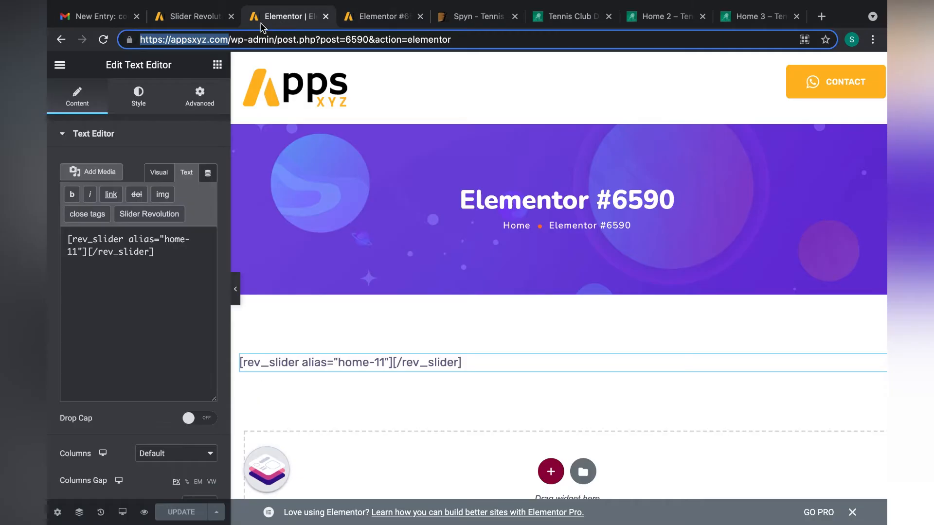
pyautogui.click(220, 20)
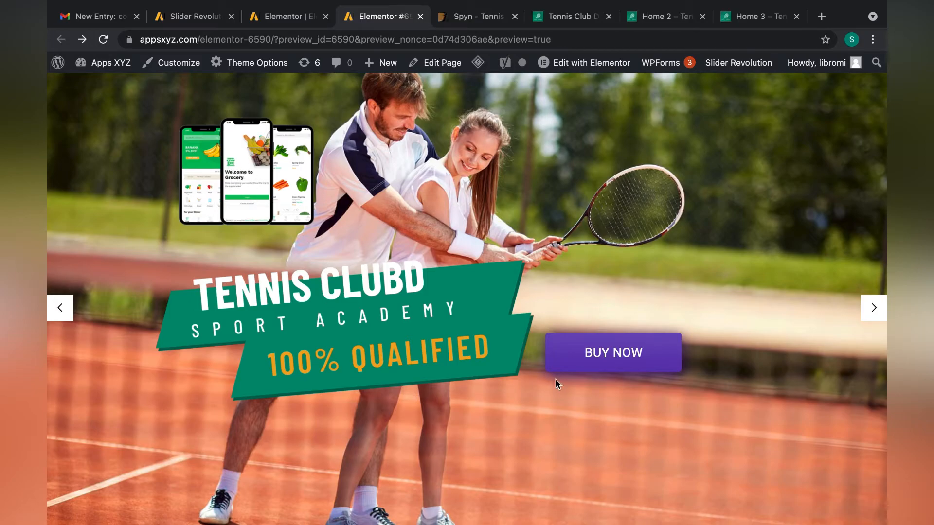
# Step: Advance the page preview to the second slide, and open slide #2 in the Slider Revolution editor
pyautogui.click(876, 320)
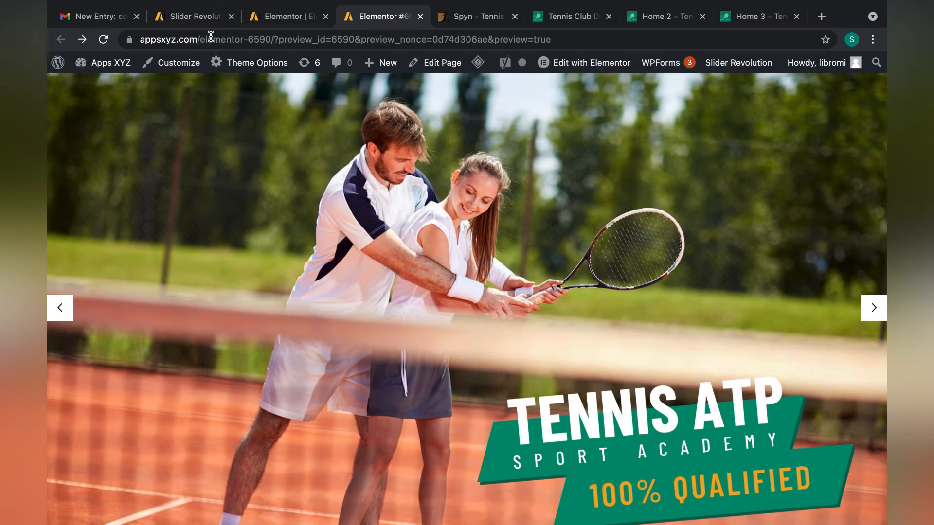
pyautogui.click(206, 22)
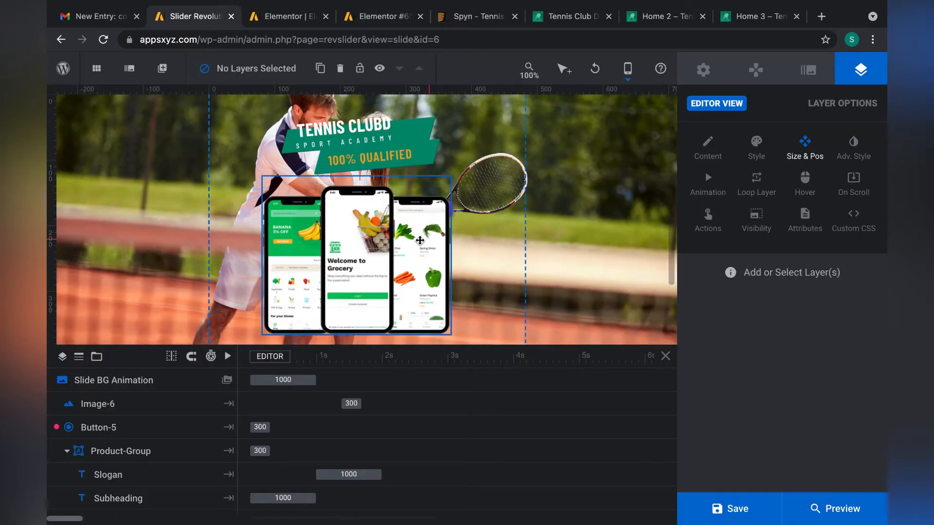
pyautogui.moveTo(130, 70)
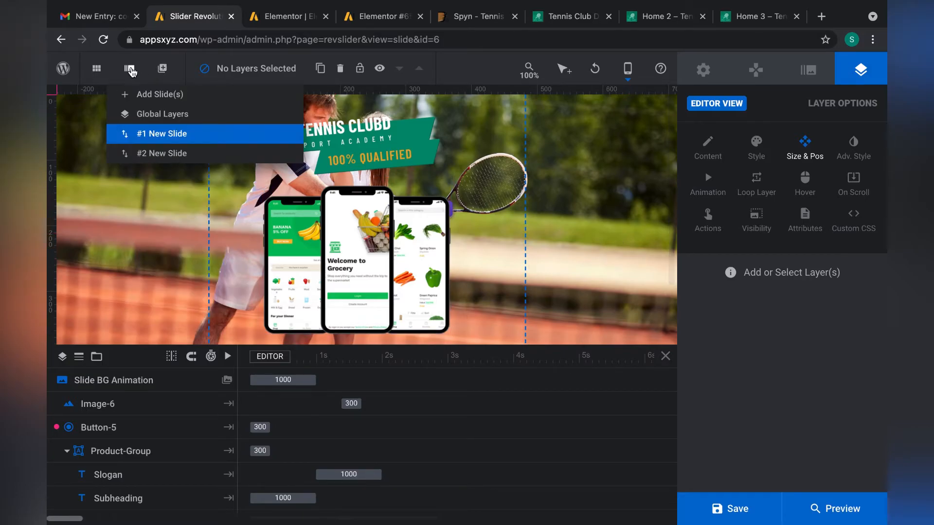
pyautogui.moveTo(132, 95)
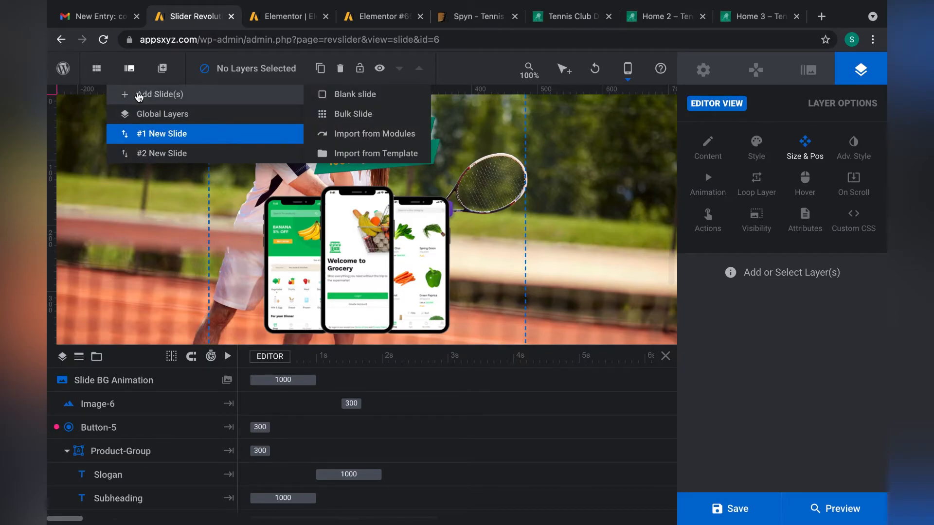
pyautogui.click(194, 154)
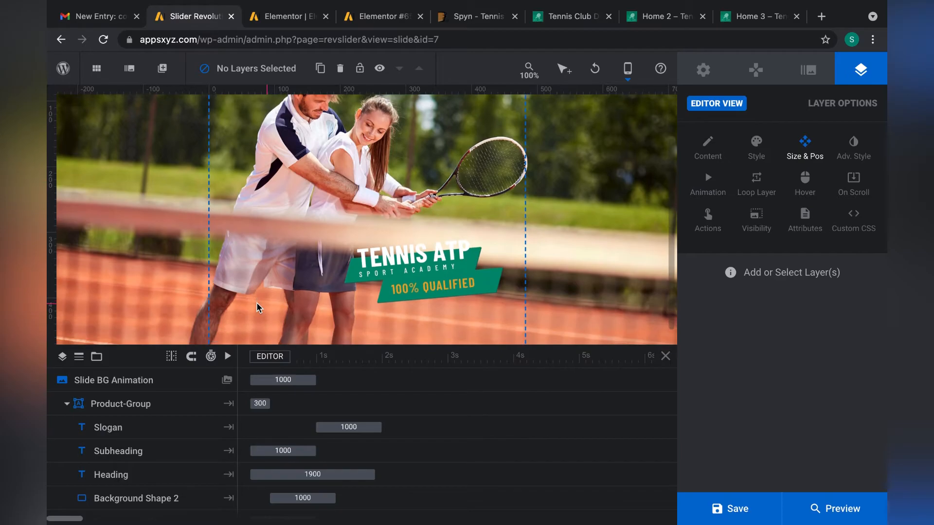
# Step: Set slide #2's background to the media library picture of the woman playing tennis on clay
pyautogui.click(809, 73)
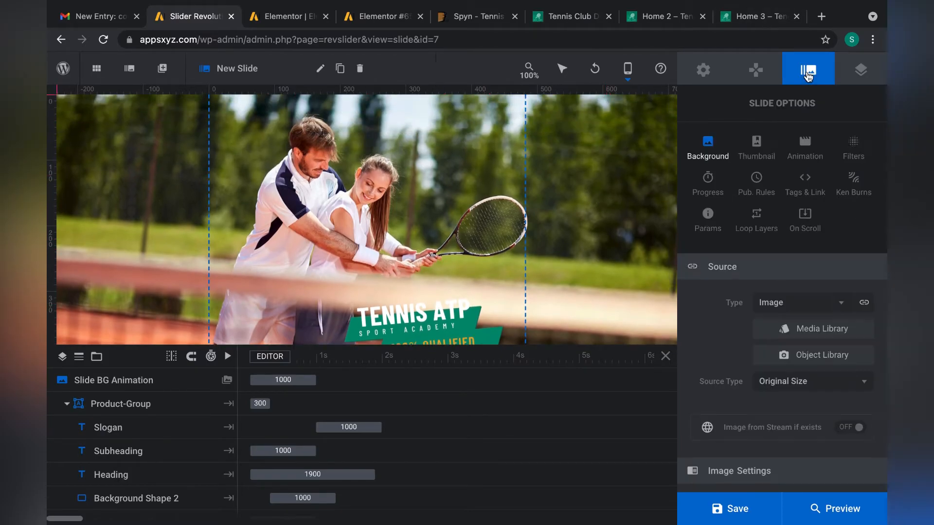
pyautogui.click(833, 328)
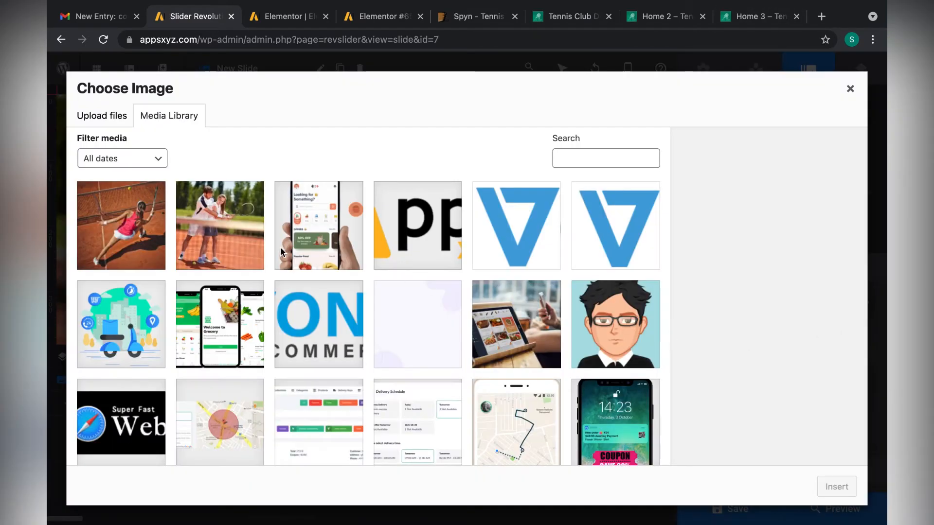
pyautogui.click(108, 235)
pyautogui.click(835, 487)
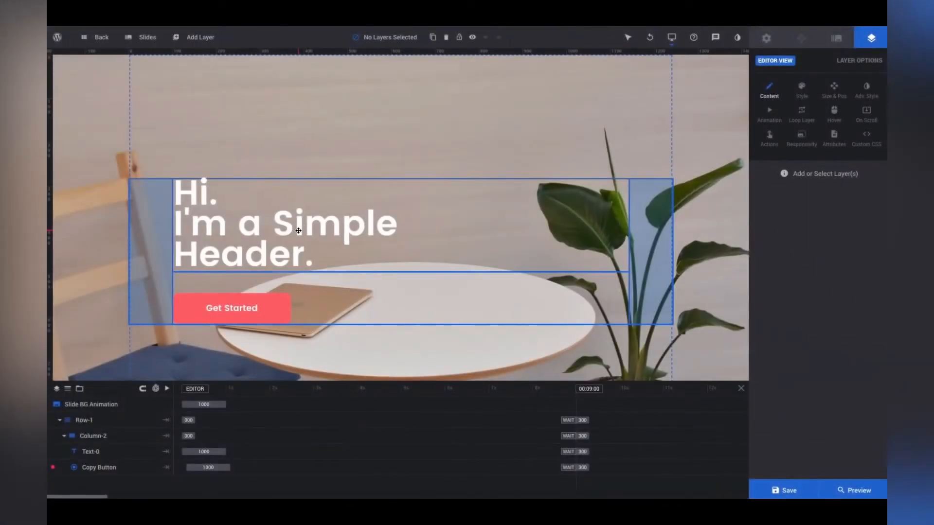
# Step: Replace the "Hi. I'm a Simple Header." text with "Get in" and "Shape Now" on two lines
pyautogui.click(298, 230)
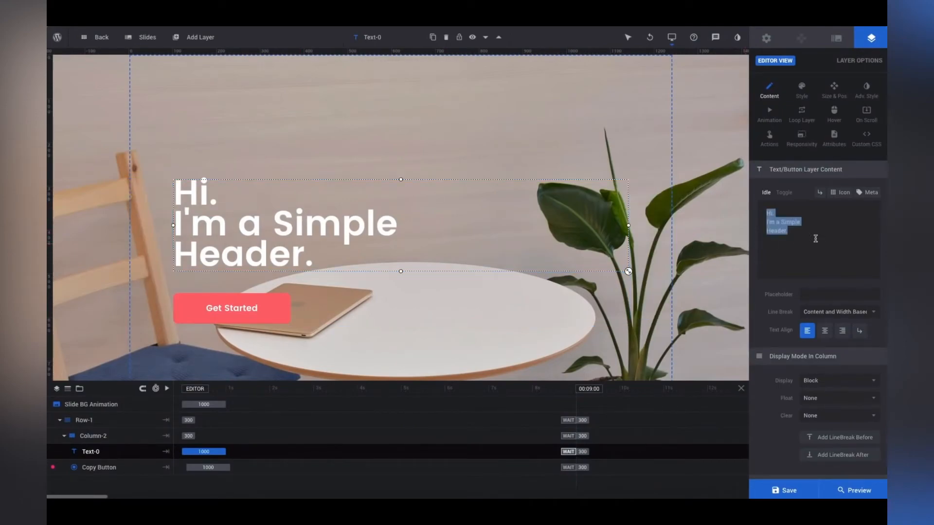
pyautogui.write('Get in')
pyautogui.press('Return')
pyautogui.write('Shape No')
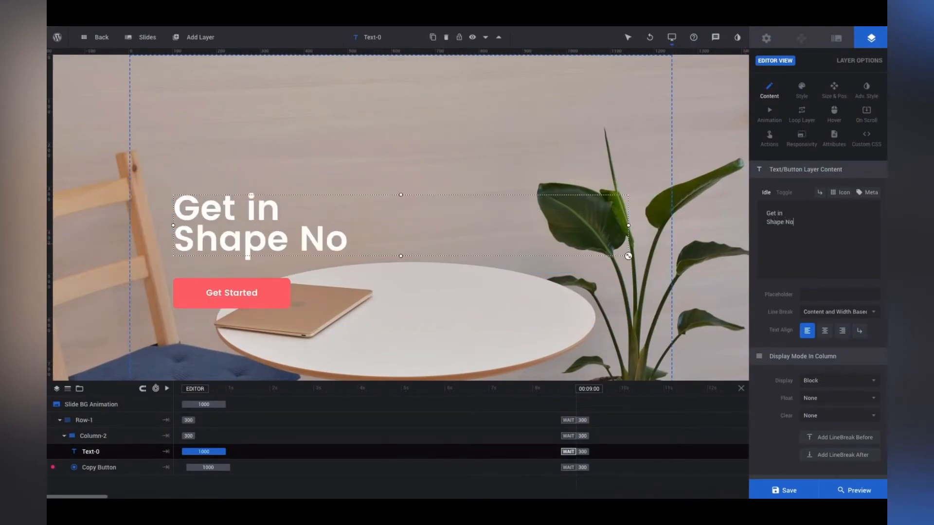
# Step: Center-align the heading text and the contents of the column that holds it
pyautogui.click(825, 331)
pyautogui.click(93, 436)
pyautogui.click(823, 277)
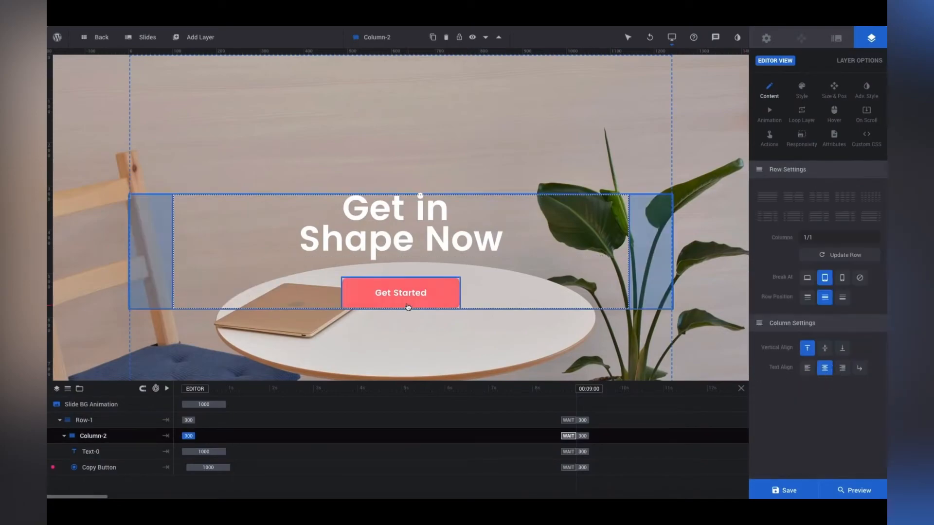
# Step: Change the Get Started button's label to "Sign Up"
pyautogui.click(400, 293)
pyautogui.tripleClick(839, 241)
pyautogui.write('Sign Up')
# Step: Set the heading's font weight to 700 and scale it up to about 133 px with 116 px line height
pyautogui.click(530, 207)
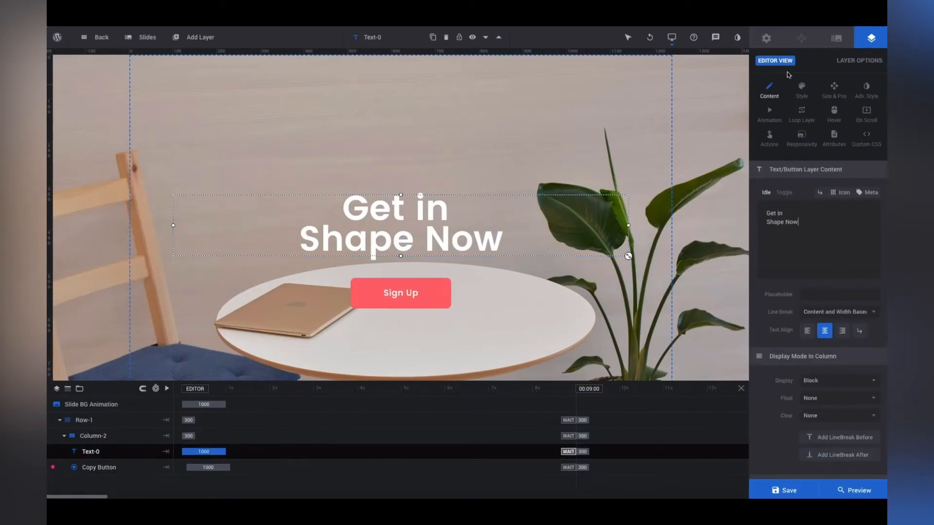
pyautogui.click(801, 90)
pyautogui.click(815, 211)
pyautogui.click(815, 308)
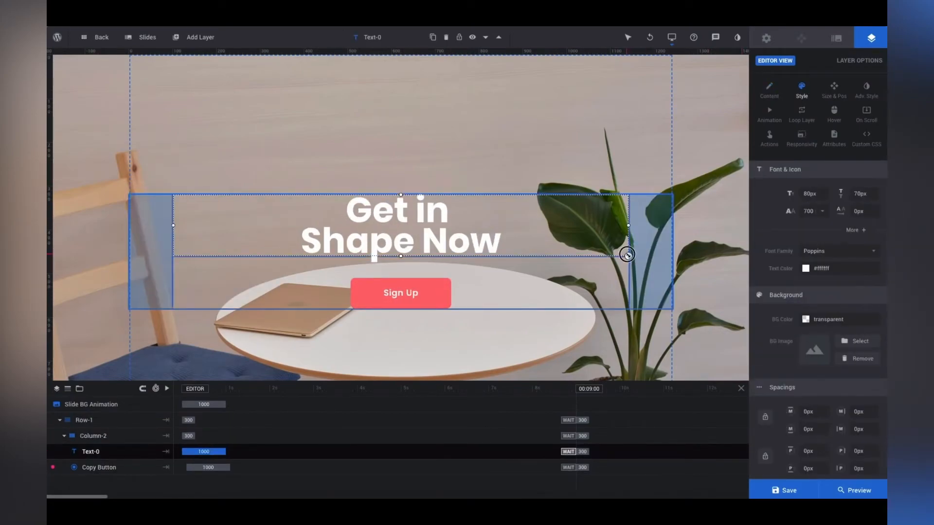
pyautogui.moveTo(672, 280); pyautogui.dragTo(708, 305)
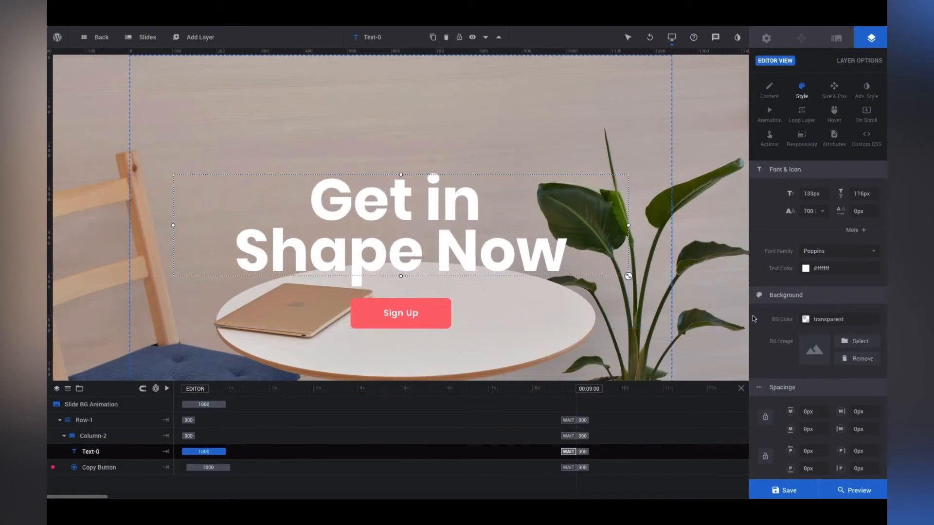
# Step: Change the slide's background source to HTML5 video and use the Fitness 3 clip from the Object Library
pyautogui.click(712, 305)
pyautogui.click(836, 39)
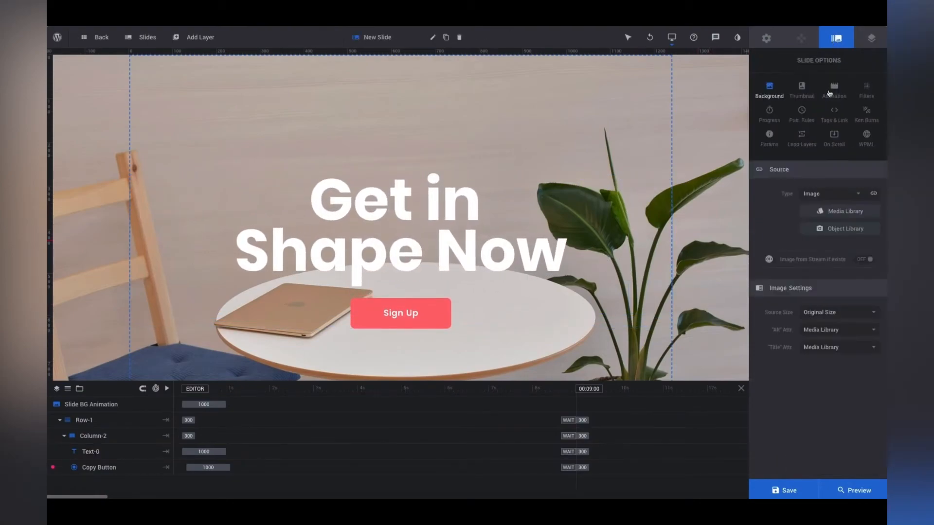
pyautogui.click(820, 193)
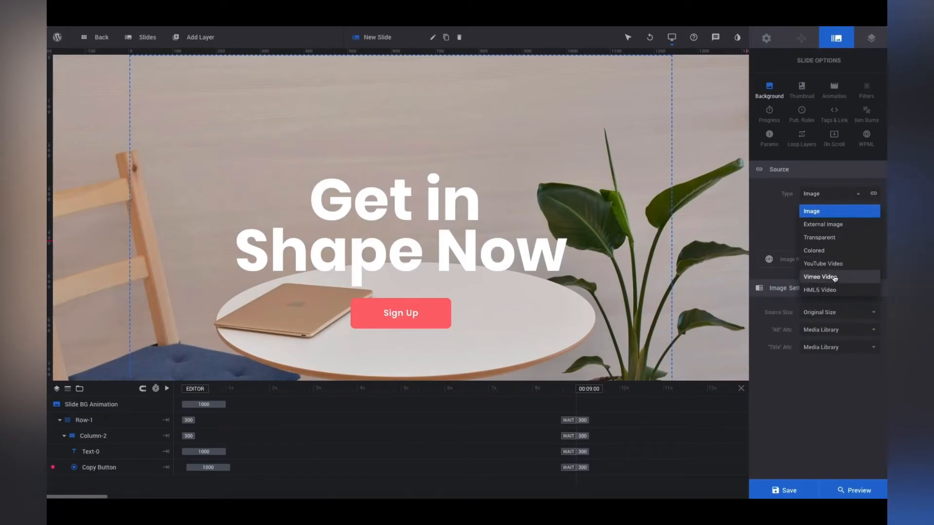
pyautogui.click(820, 290)
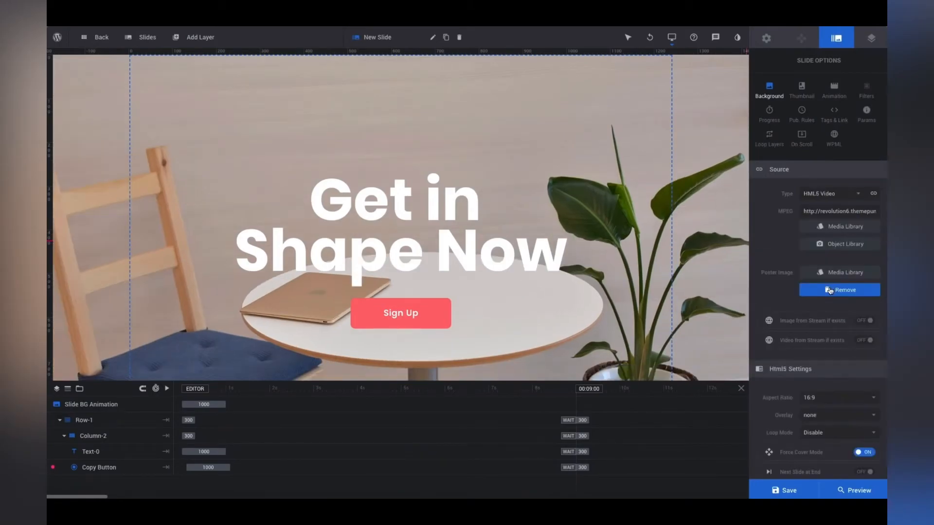
pyautogui.click(852, 246)
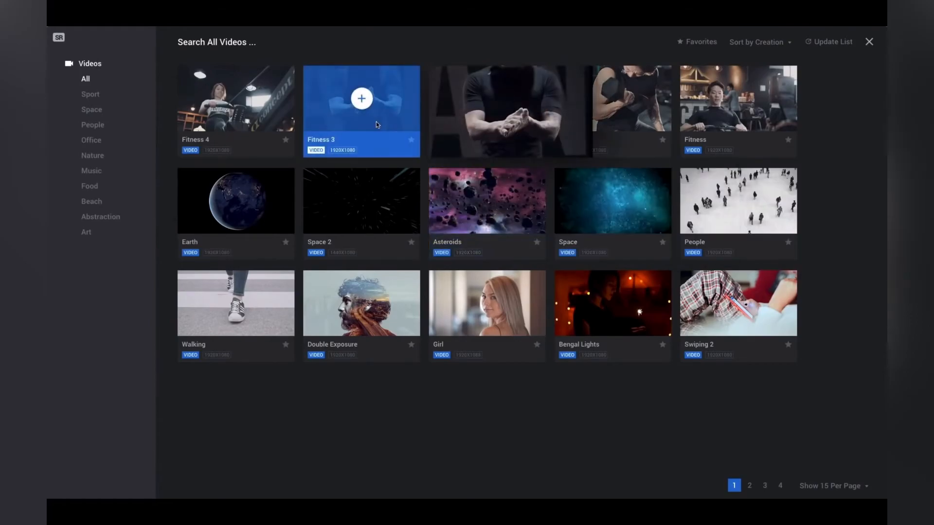
pyautogui.click(367, 97)
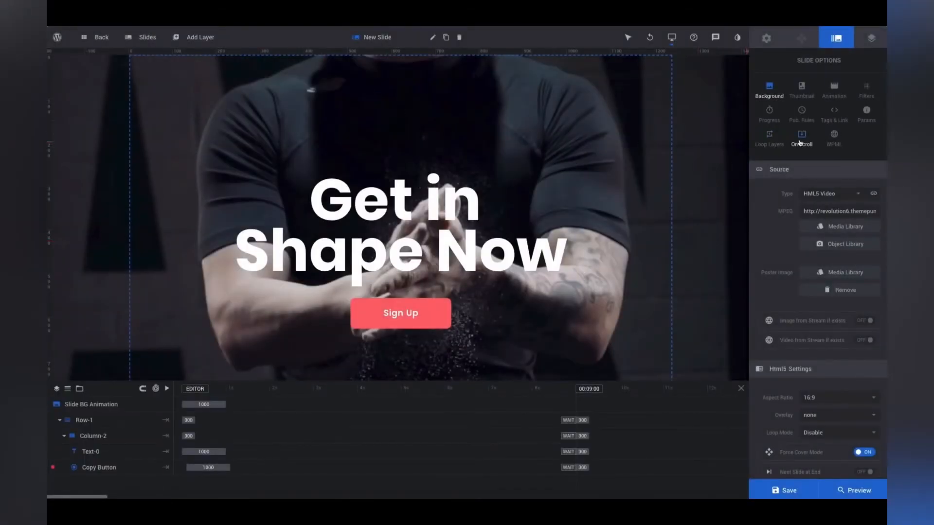
# Step: Set the slide's on-scroll parallax level to 6 (30 %) and save the slide
pyautogui.click(802, 139)
pyautogui.click(845, 195)
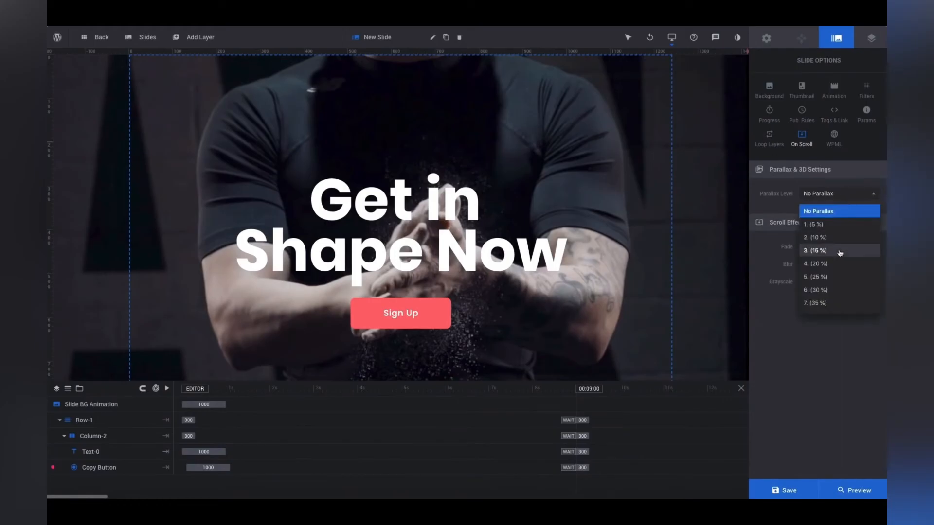
pyautogui.click(842, 292)
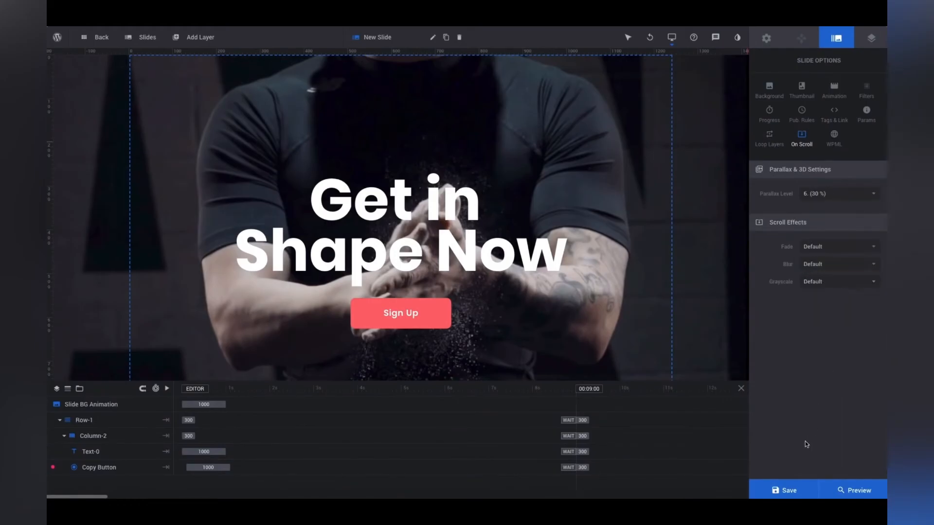
pyautogui.click(796, 491)
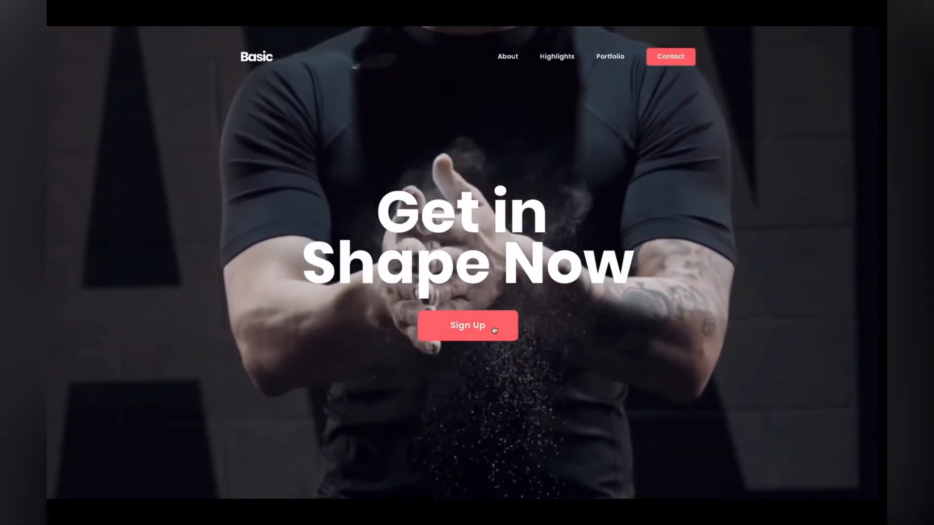
# Step: Examine the "Get in Shape Now" video header's scroll behaviour and the content sections below it on the page
pyautogui.scroll(-3, 760, 327)
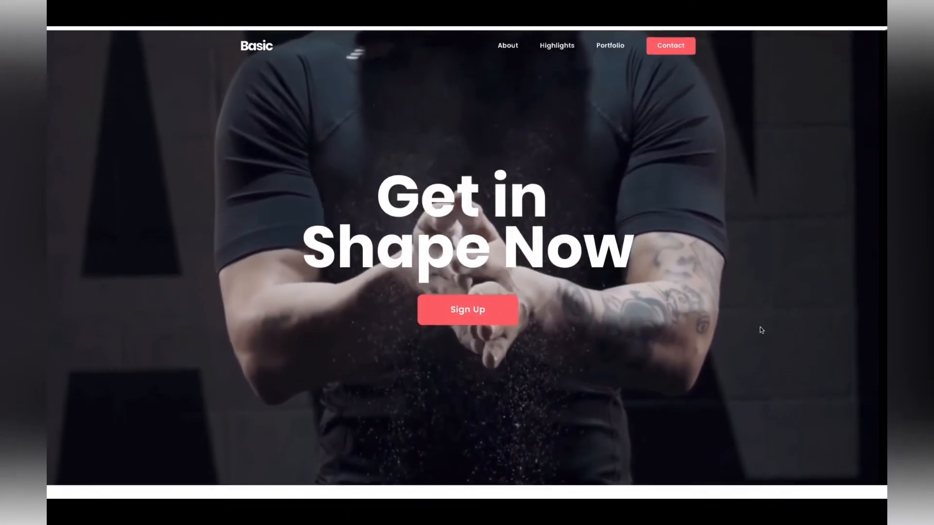
pyautogui.scroll(-5, 761, 330)
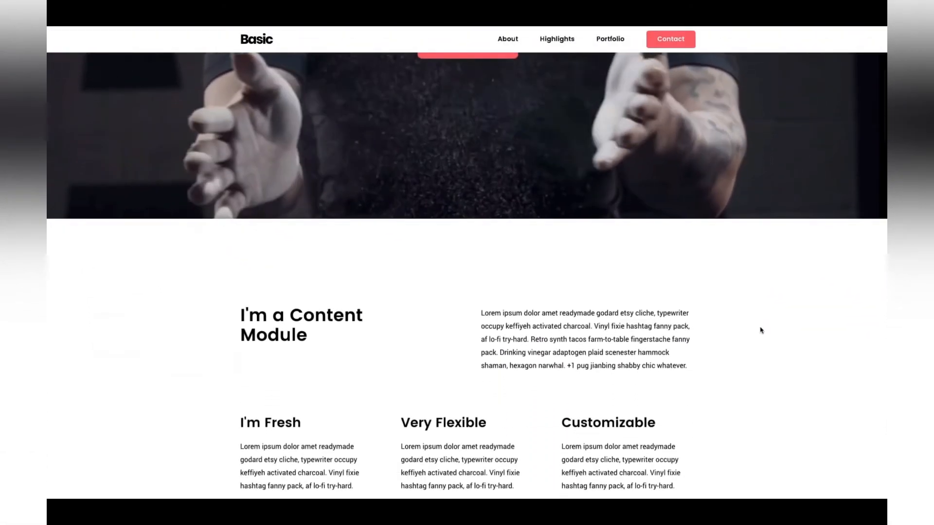
pyautogui.scroll(-6, 762, 330)
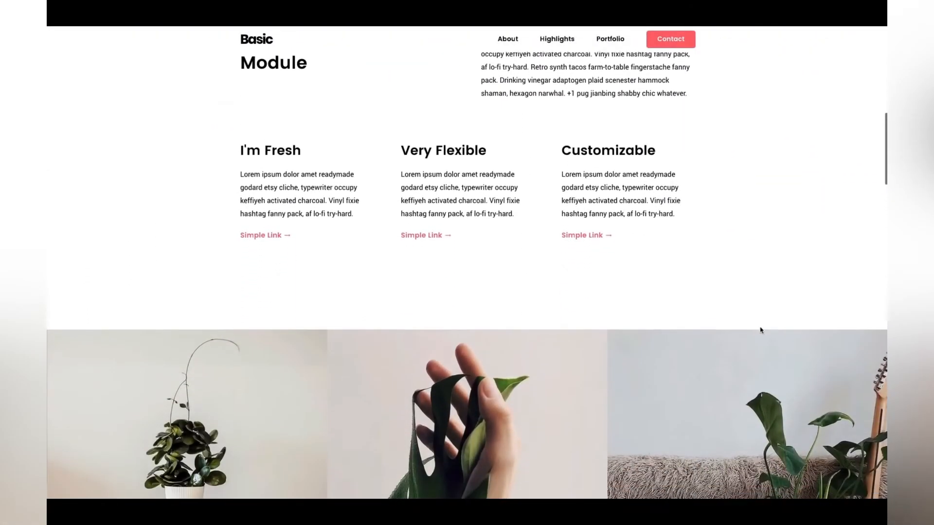
pyautogui.scroll(-3, 762, 331)
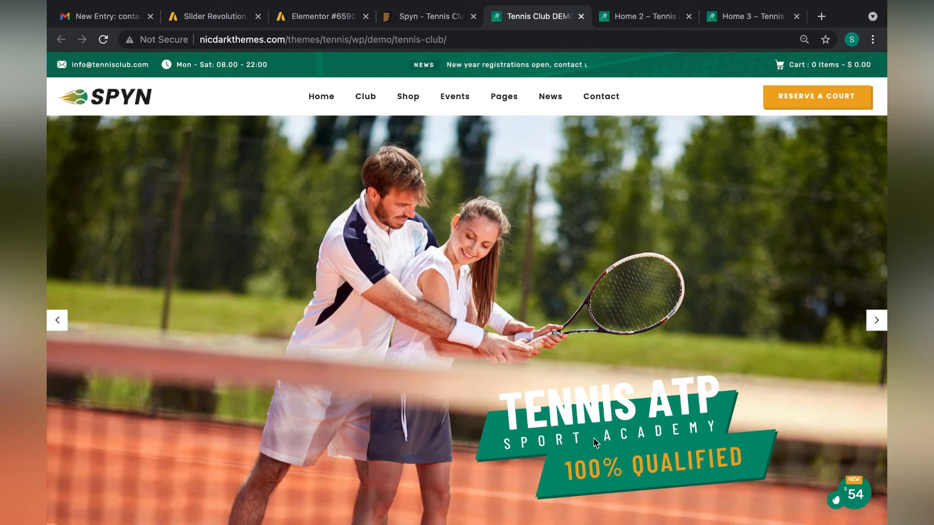
# Step: Review the embedded tennis slider on the Elementor #6590 preview page, including its text, phone image and Buy Now button
pyautogui.click(229, 23)
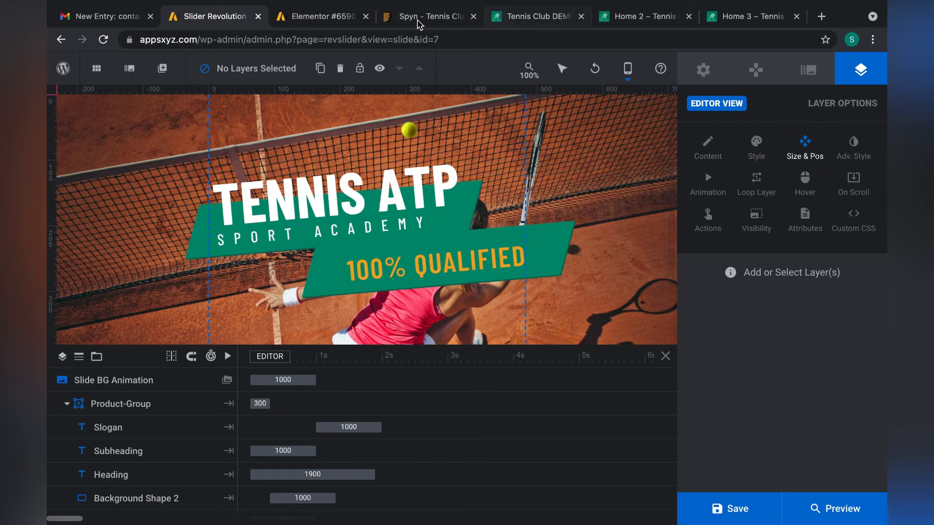
pyautogui.click(322, 18)
pyautogui.scroll(6, 466, 238)
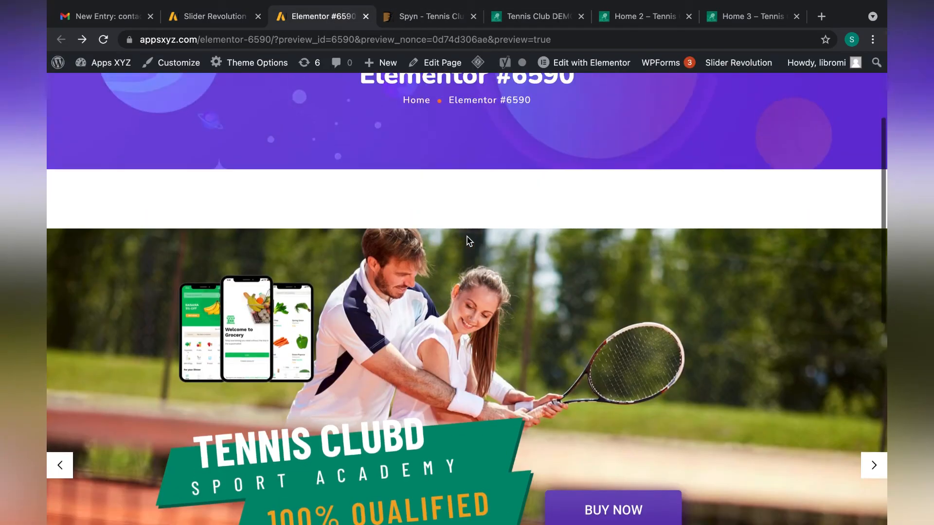
pyautogui.scroll(-10, 466, 238)
pyautogui.scroll(5, 466, 238)
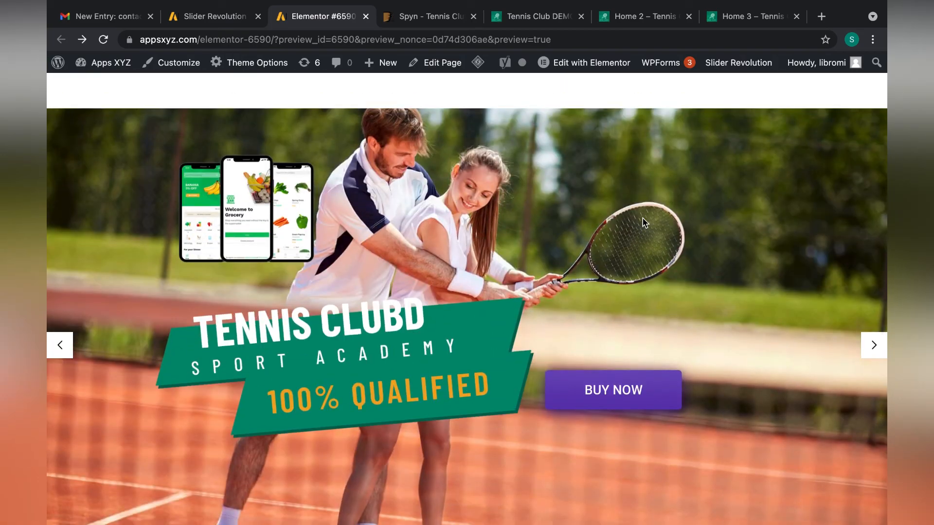
pyautogui.scroll(4, 594, 434)
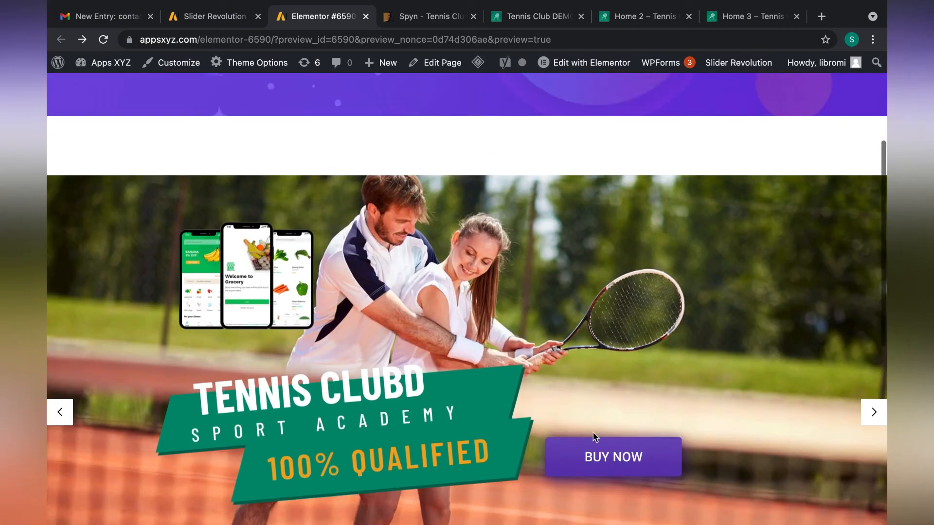
pyautogui.scroll(-7, 594, 435)
pyautogui.scroll(4, 594, 435)
pyautogui.scroll(1, 594, 436)
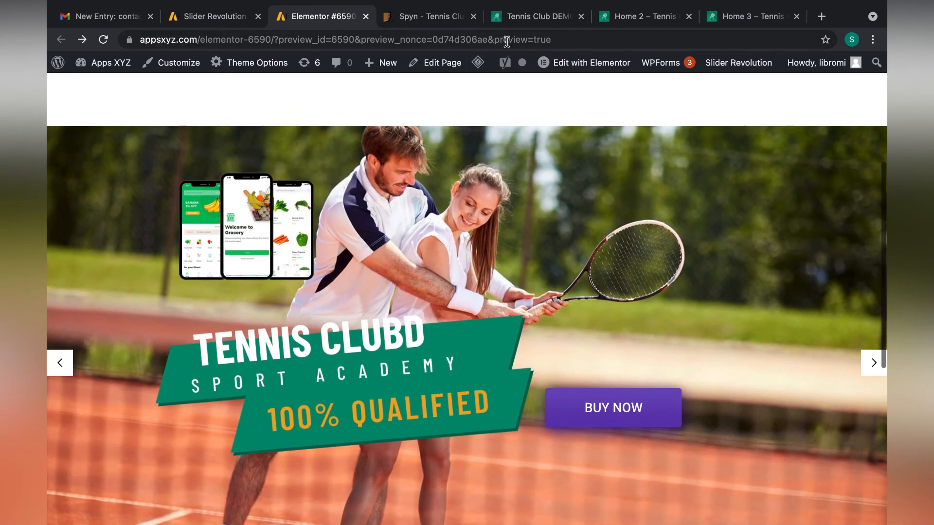
# Step: Look through the Tennis Club demo page from its header slider down to the court reservation and activity sections
pyautogui.click(535, 16)
pyautogui.scroll(-1, 544, 265)
pyautogui.scroll(1, 545, 265)
pyautogui.scroll(-8, 545, 265)
pyautogui.scroll(-8, 544, 261)
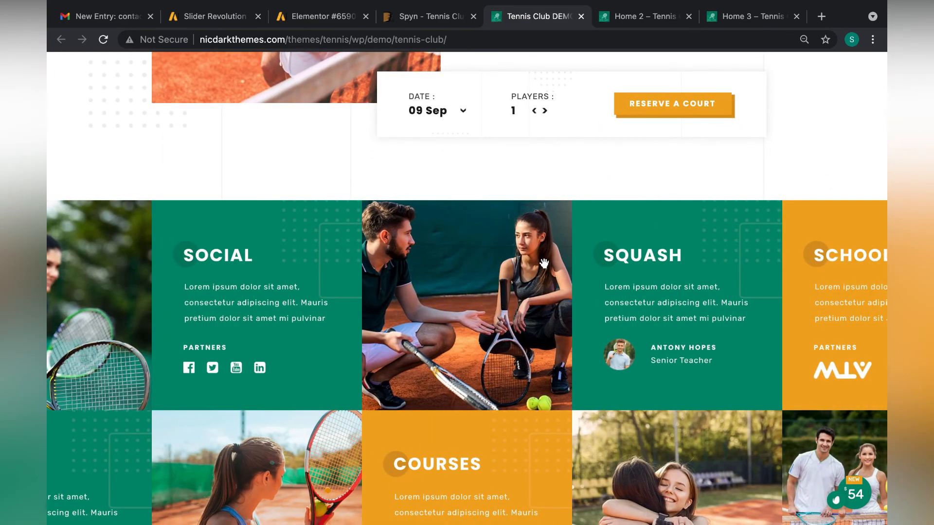
pyautogui.scroll(-8, 545, 264)
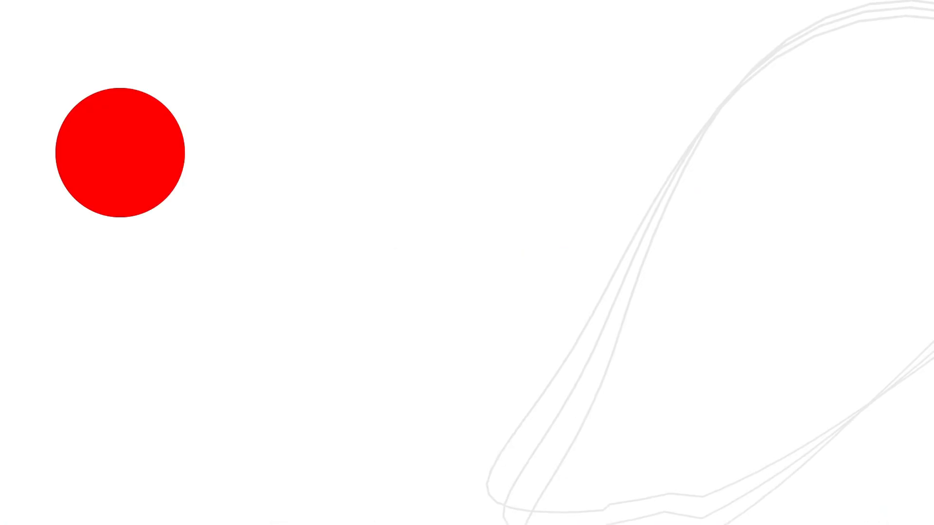